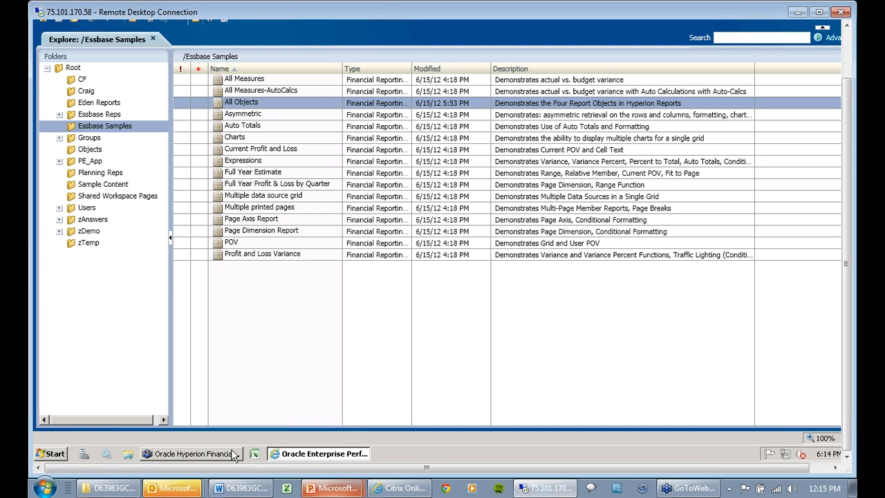
Switch to Hyperion Financial Reporting Studio and close the All Objects report.
{"action": "left_click", "coordinate": [216, 453]}
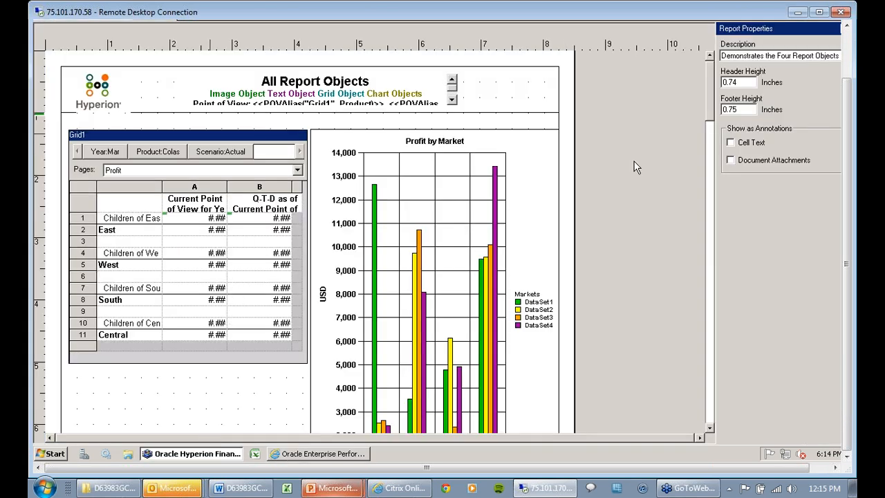
{"action": "left_click", "coordinate": [850, 43]}
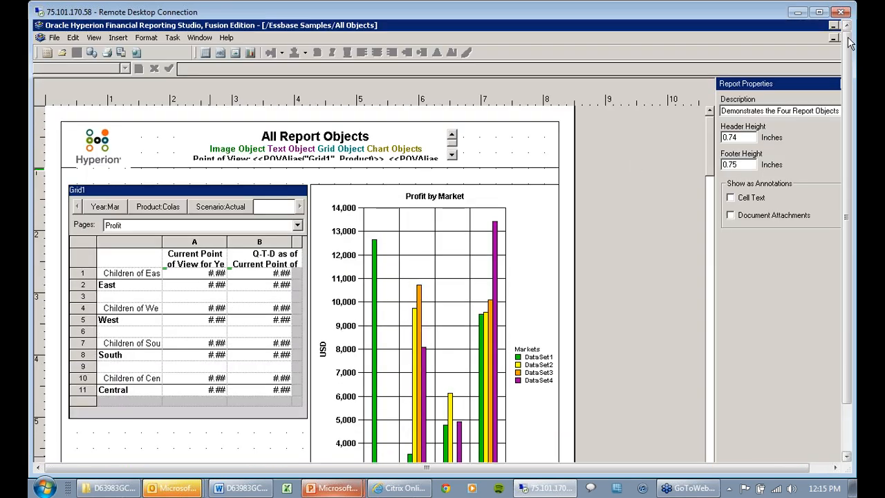
{"action": "left_click", "coordinate": [825, 467]}
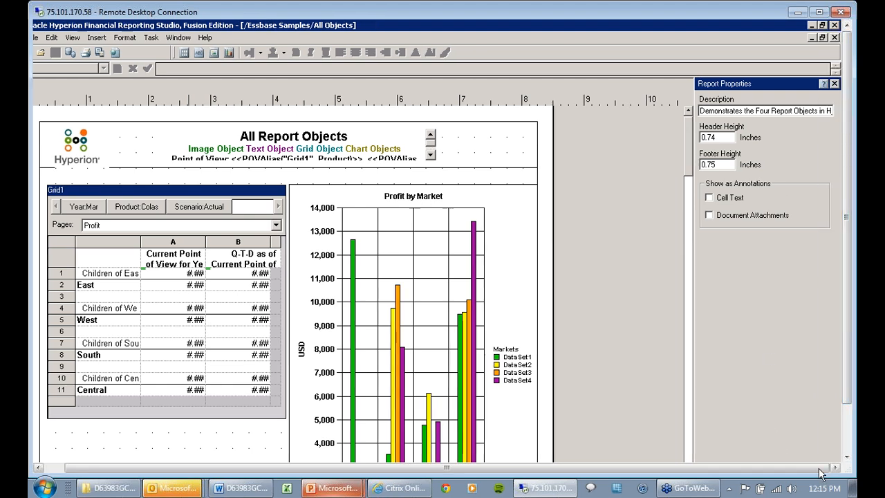
{"action": "left_click", "coordinate": [836, 38]}
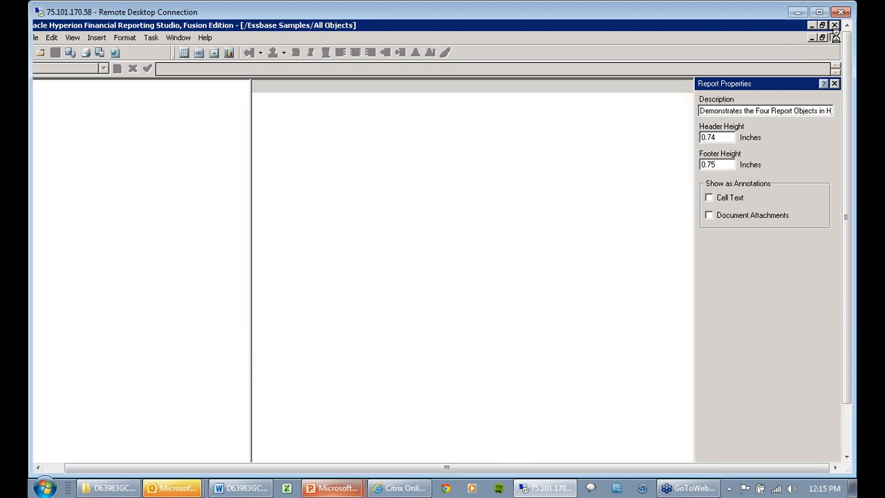
Create a new report and draw a grid about 4.7 inches wide and 2.2 inches high in the upper body.
{"action": "left_click", "coordinate": [54, 467]}
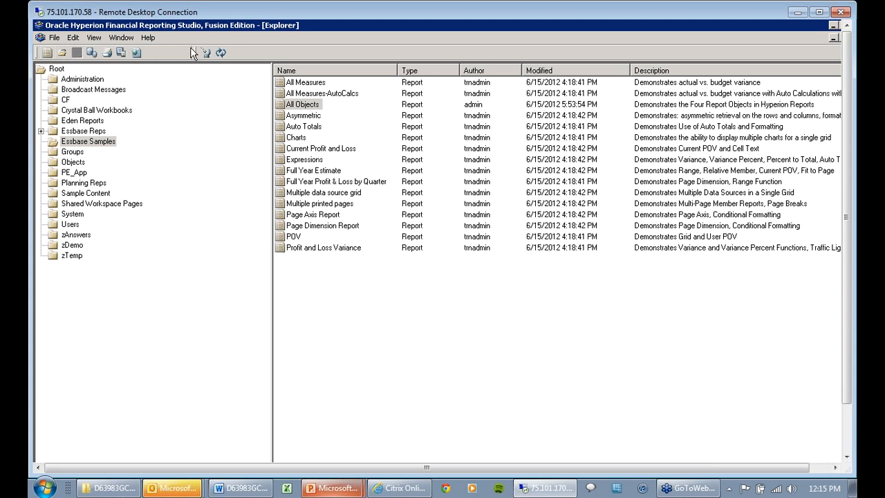
{"action": "left_click", "coordinate": [47, 53]}
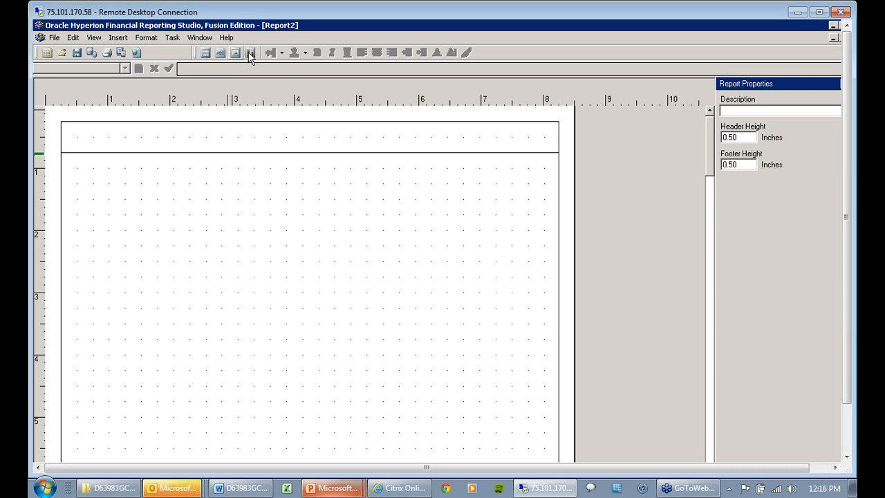
{"action": "left_click", "coordinate": [205, 60]}
{"action": "left_click_drag", "start_coordinate": [147, 172], "coordinate": [441, 308]}
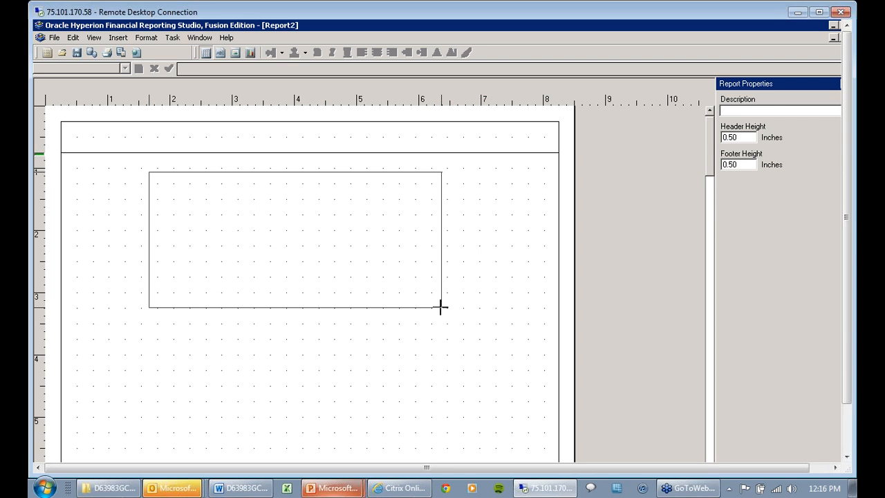
{"action": "left_click_drag", "start_coordinate": [441, 307], "coordinate": [440, 309]}
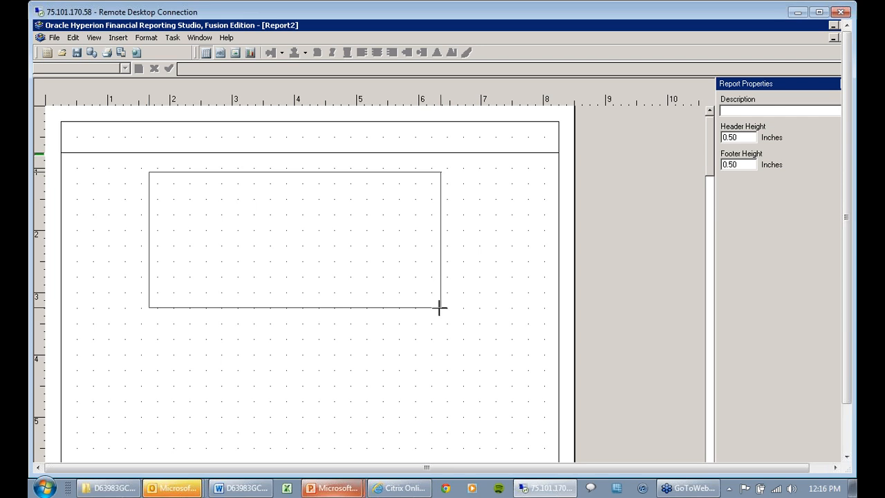
{"action": "left_click_drag", "start_coordinate": [440, 308], "coordinate": [439, 308]}
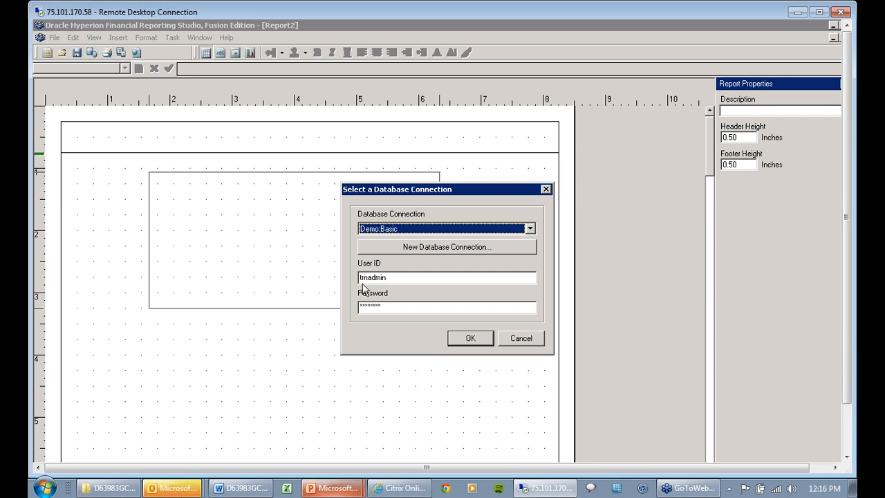
Connect the new grid to the Sample:Basic database with the prefilled credentials.
{"action": "left_click", "coordinate": [531, 229]}
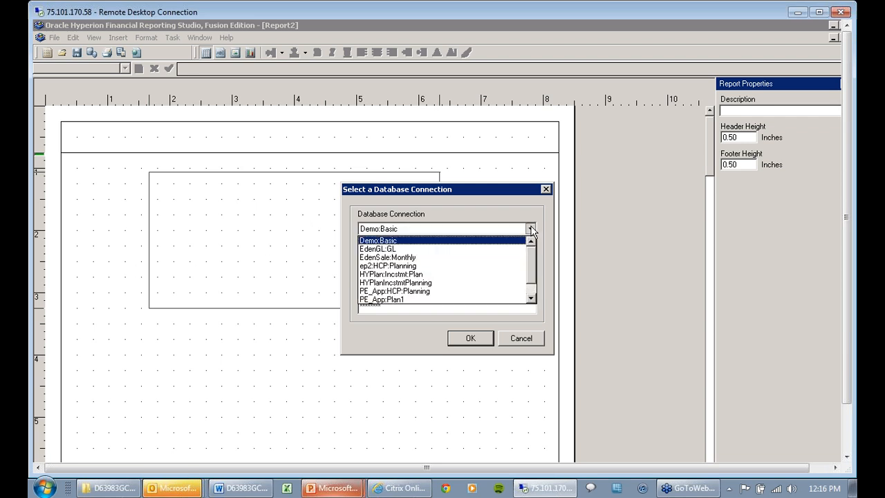
{"action": "left_click_drag", "start_coordinate": [533, 271], "coordinate": [536, 292]}
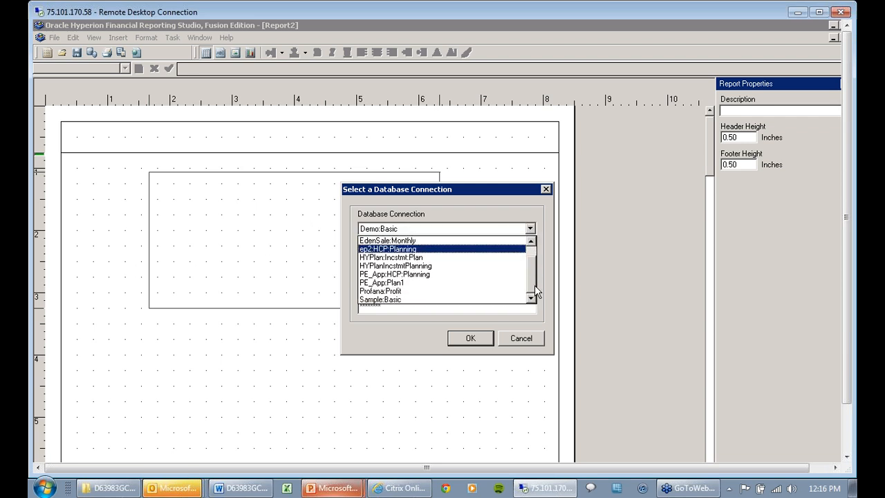
{"action": "left_click", "coordinate": [387, 299]}
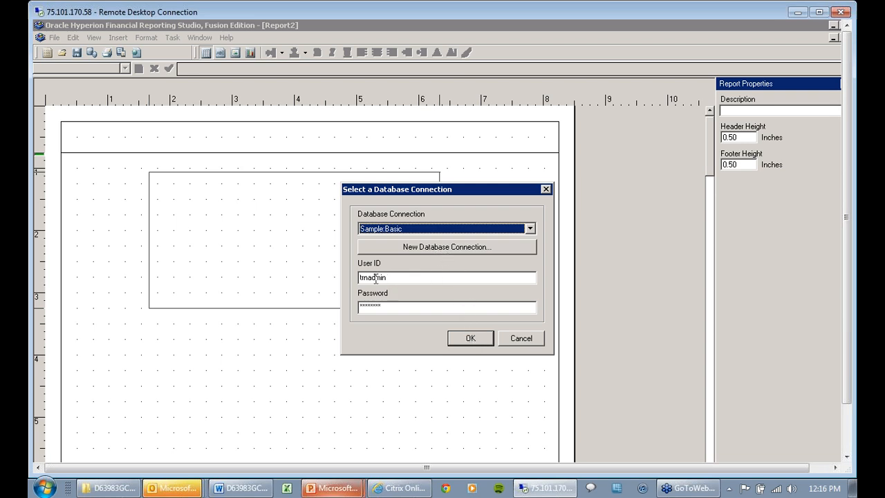
{"action": "left_click", "coordinate": [469, 339]}
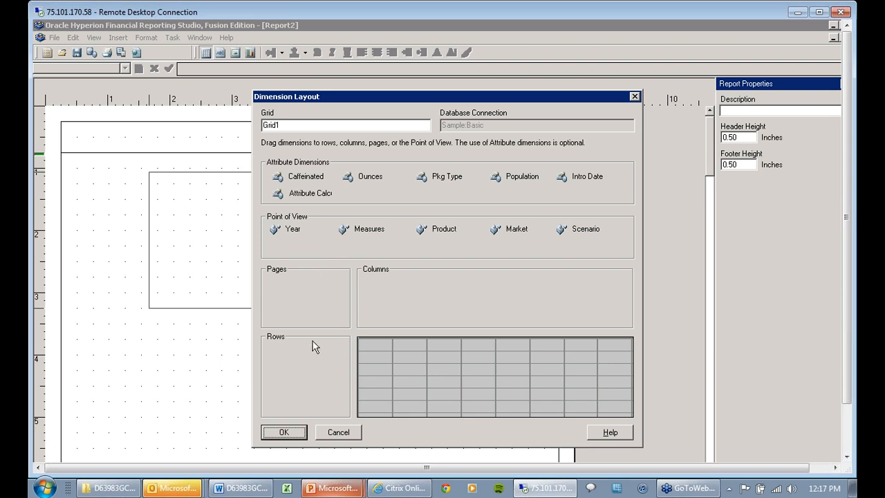
Lay out the grid dimensions with Product in the rows, Market in the columns and Year in the pages.
{"action": "left_click_drag", "start_coordinate": [419, 229], "coordinate": [283, 360]}
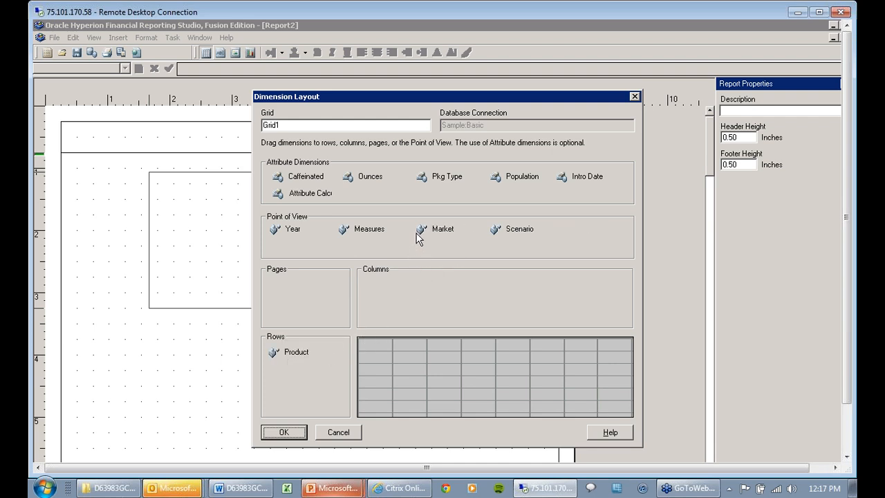
{"action": "left_click_drag", "start_coordinate": [417, 228], "coordinate": [419, 288]}
{"action": "left_click_drag", "start_coordinate": [274, 229], "coordinate": [279, 285]}
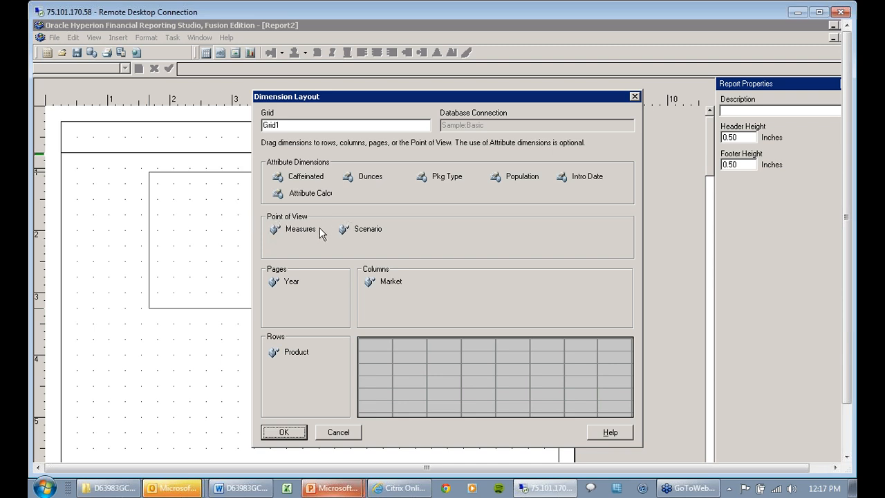
{"action": "left_click", "coordinate": [301, 437]}
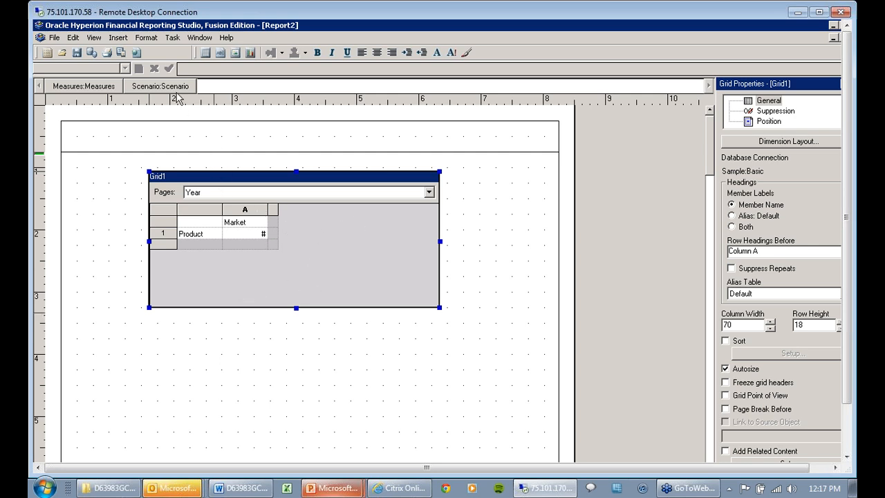
Preview the report as a PDF and as a web page, checking its Measures point of view and page choices.
{"action": "left_click", "coordinate": [120, 53]}
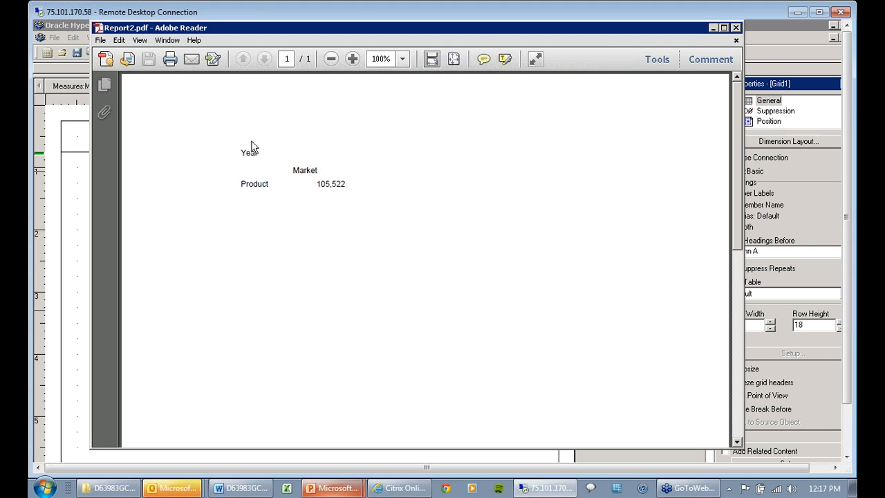
{"action": "left_click", "coordinate": [735, 27]}
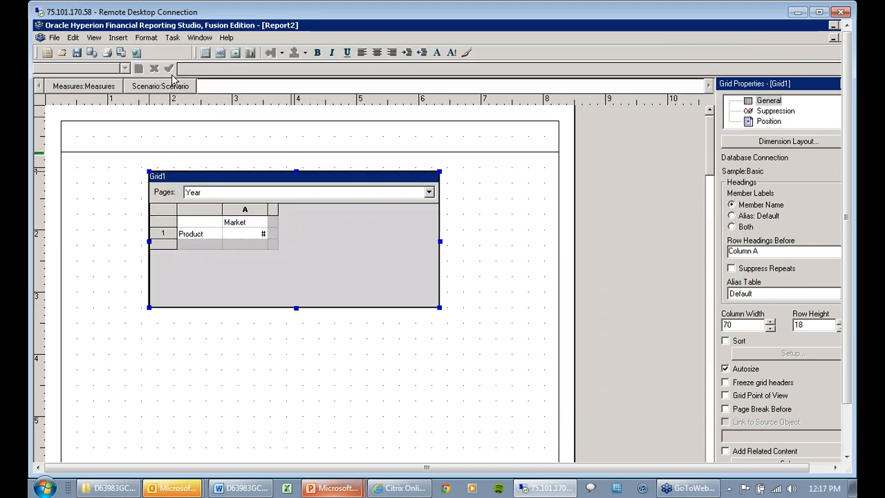
{"action": "left_click", "coordinate": [137, 54]}
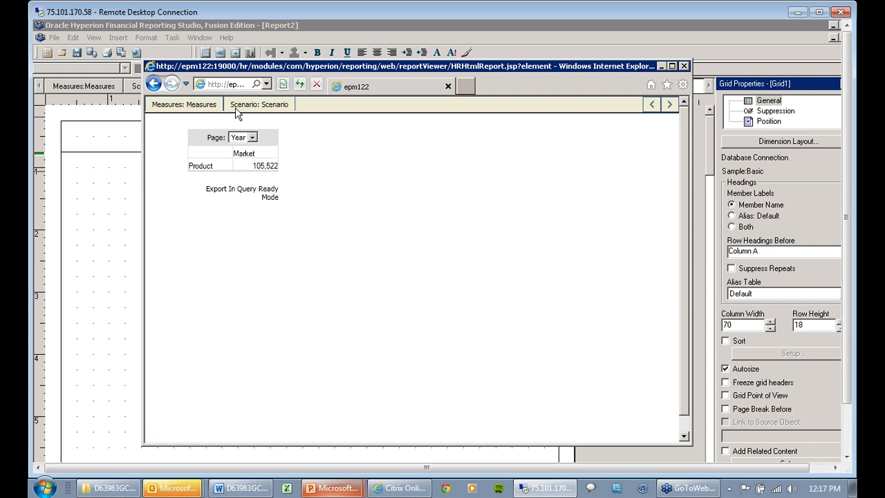
{"action": "left_click", "coordinate": [211, 108]}
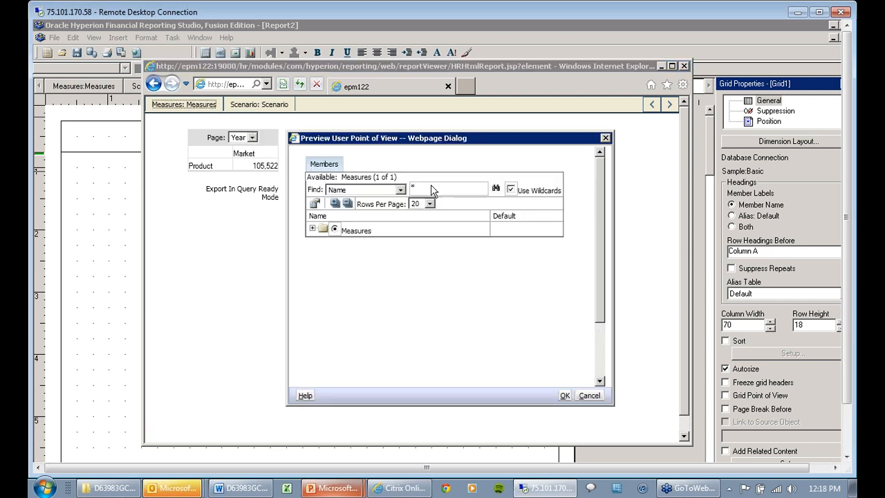
{"action": "left_click", "coordinate": [312, 228]}
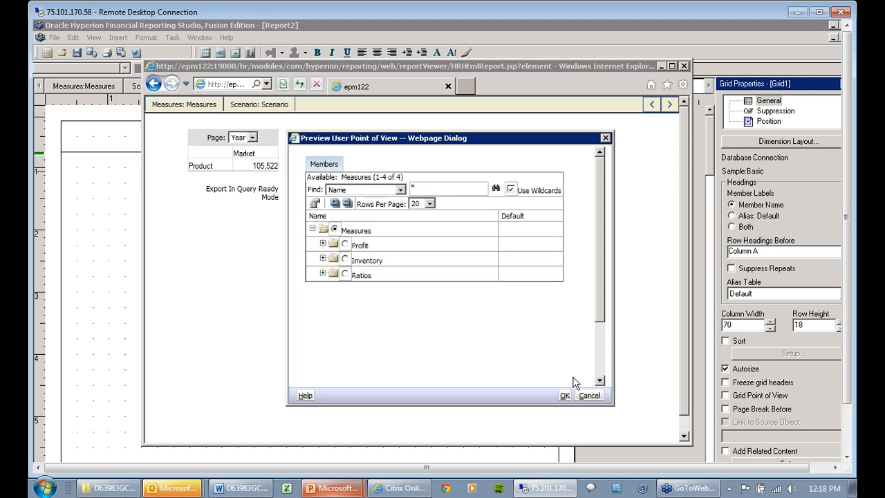
{"action": "left_click", "coordinate": [589, 396]}
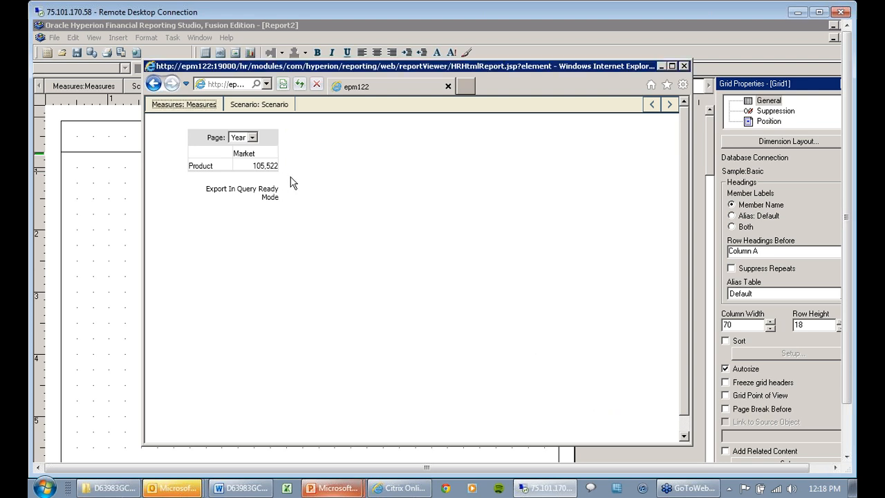
{"action": "left_click", "coordinate": [253, 137]}
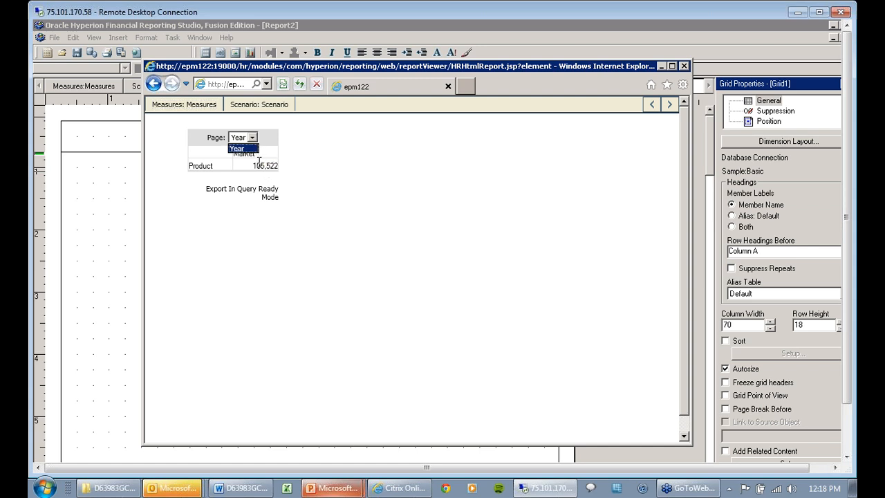
{"action": "left_click", "coordinate": [684, 66]}
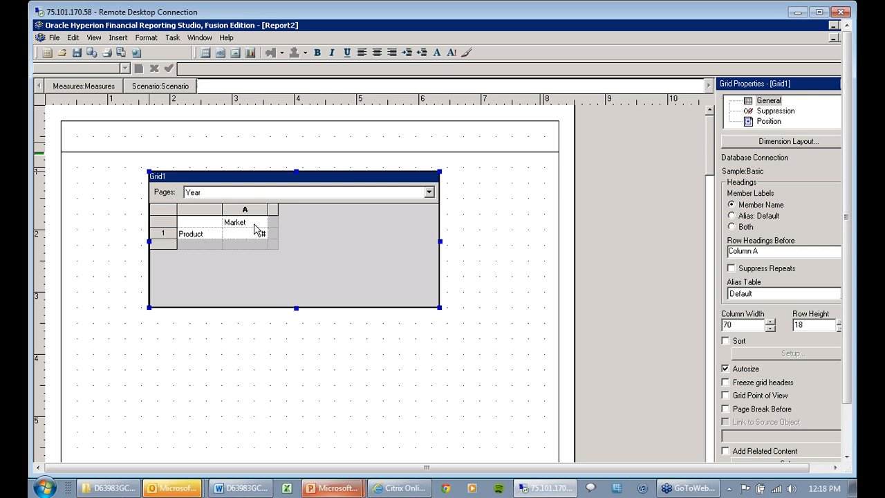
Inspect the grid's Product row heading, Market column heading and Year page heading.
{"action": "left_click", "coordinate": [196, 235]}
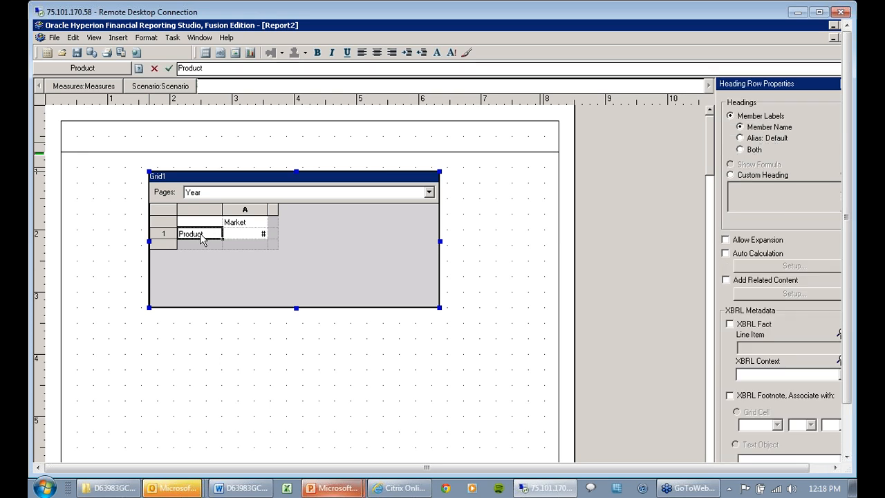
{"action": "left_click", "coordinate": [235, 223]}
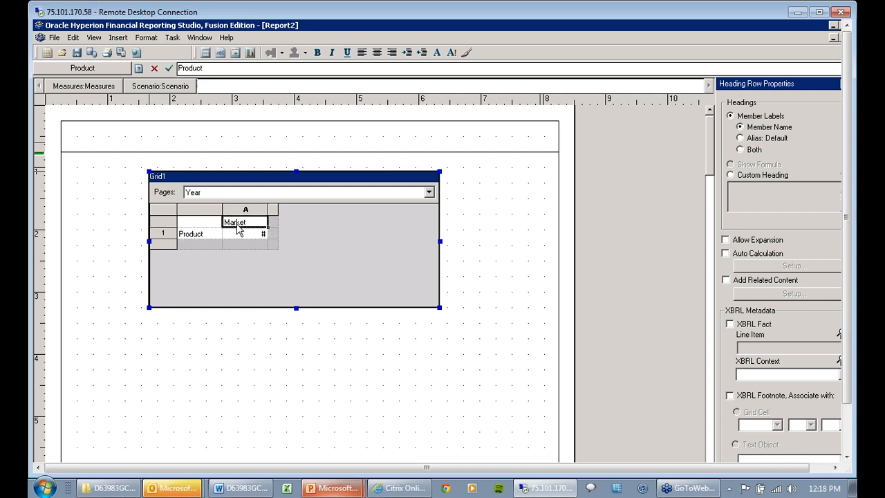
{"action": "left_click", "coordinate": [171, 192]}
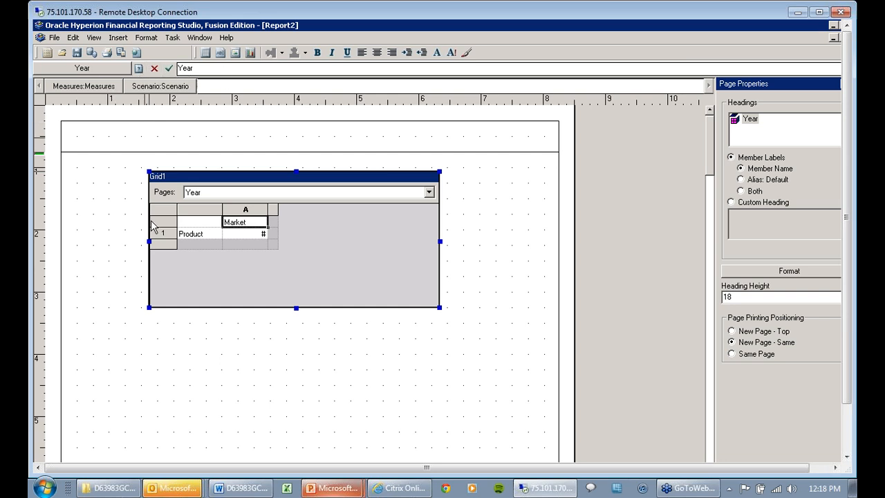
Replace the Product member in grid row 1 with members 100, 200, 300 and 400, keeping them in one row.
{"action": "left_click", "coordinate": [199, 237]}
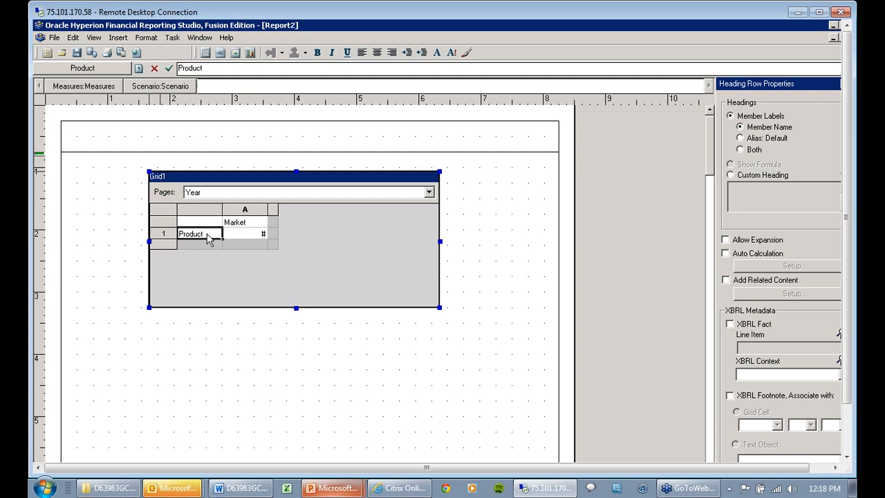
{"action": "double_click", "coordinate": [207, 238]}
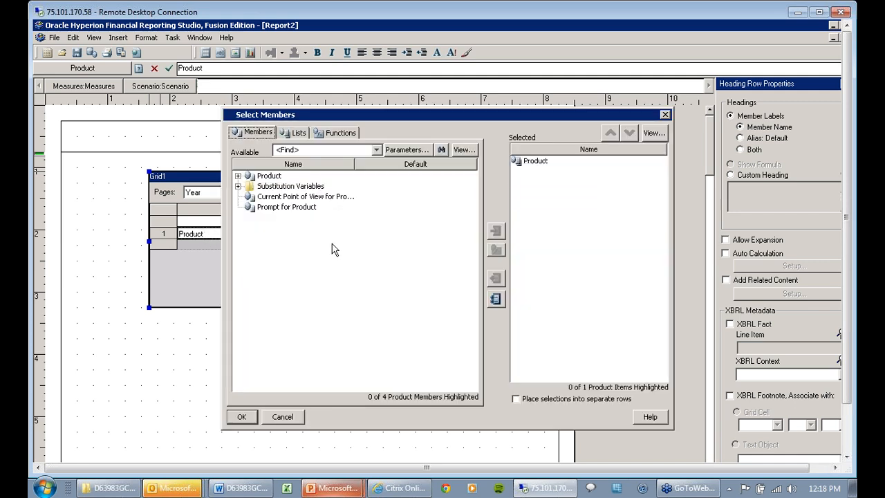
{"action": "double_click", "coordinate": [247, 177]}
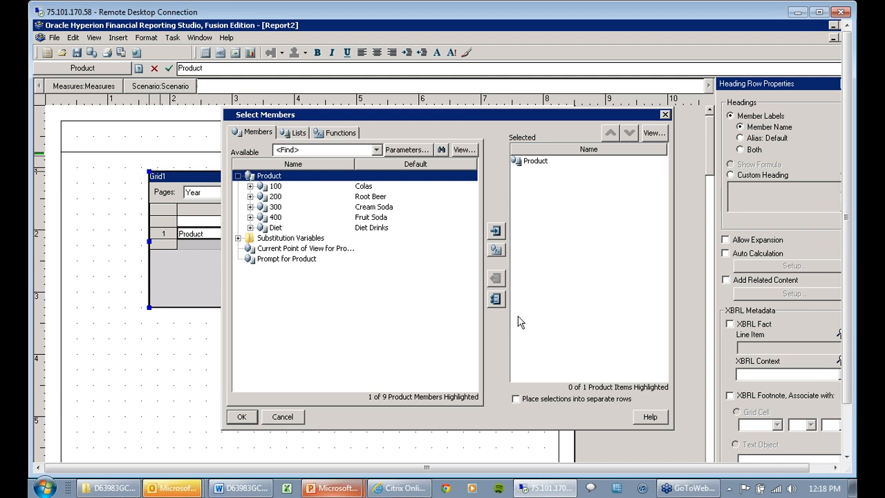
{"action": "left_click", "coordinate": [500, 302]}
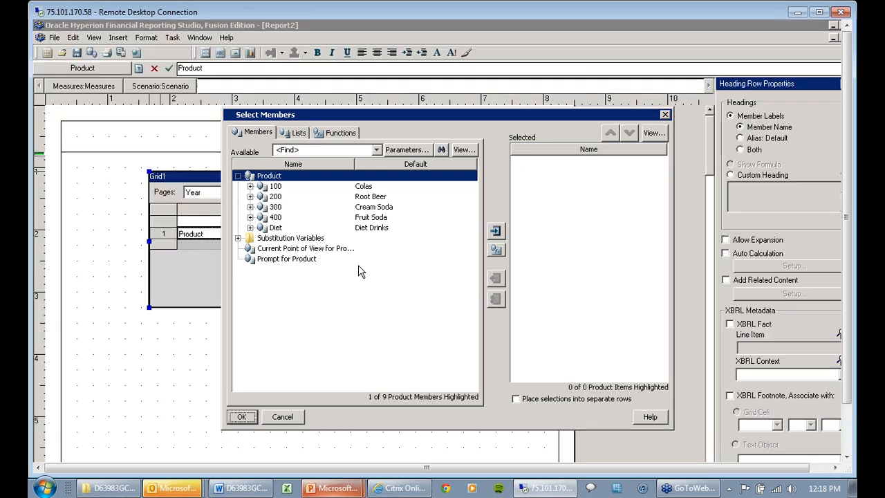
{"action": "left_click", "coordinate": [282, 188]}
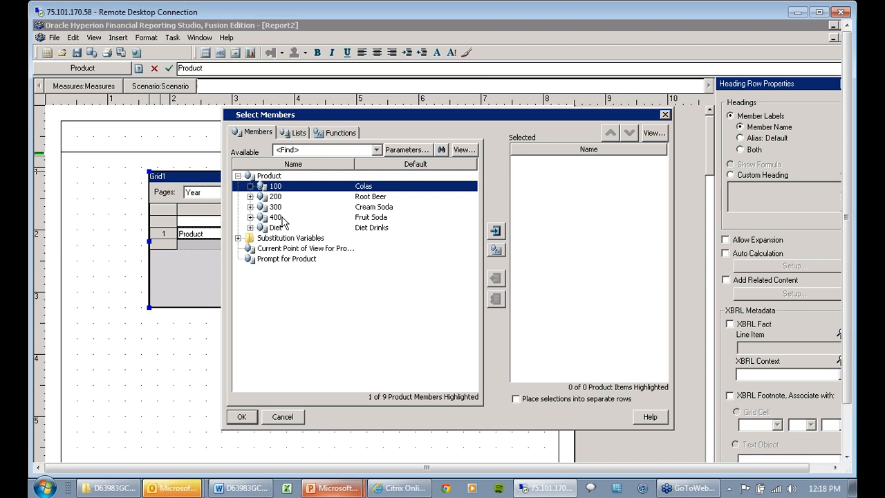
{"action": "left_click", "coordinate": [282, 218], "text": "shift"}
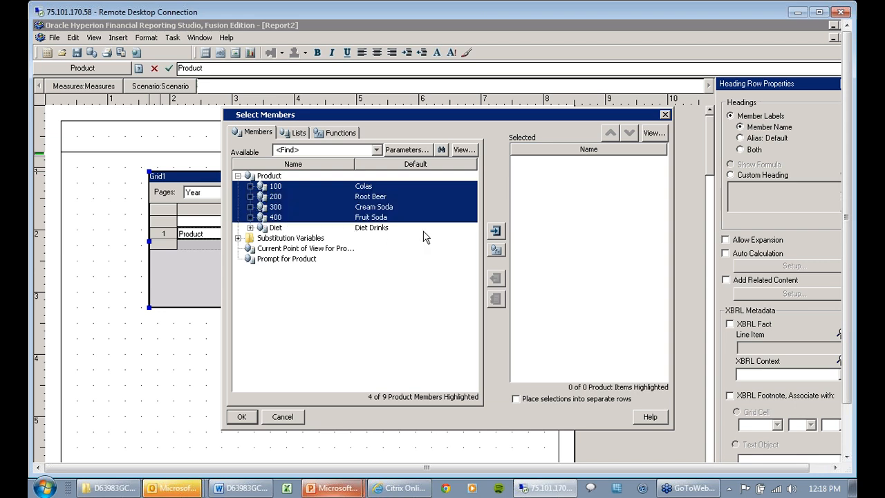
{"action": "left_click", "coordinate": [496, 230]}
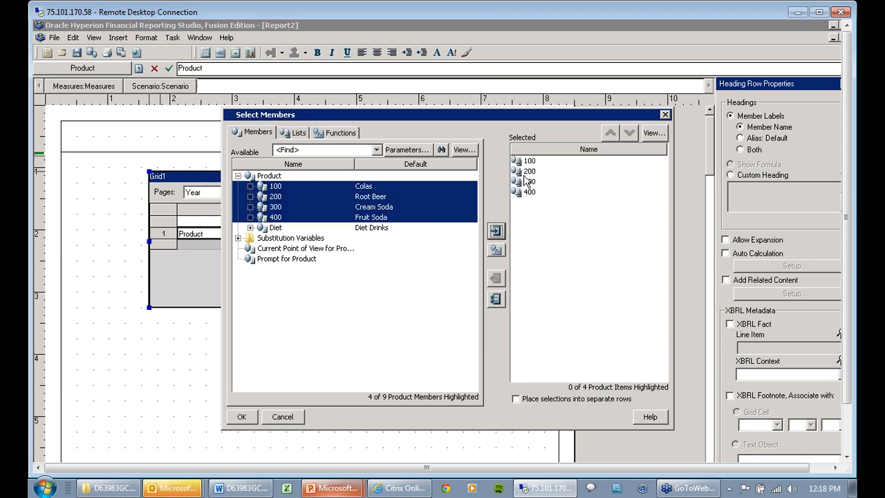
{"action": "left_click", "coordinate": [241, 417]}
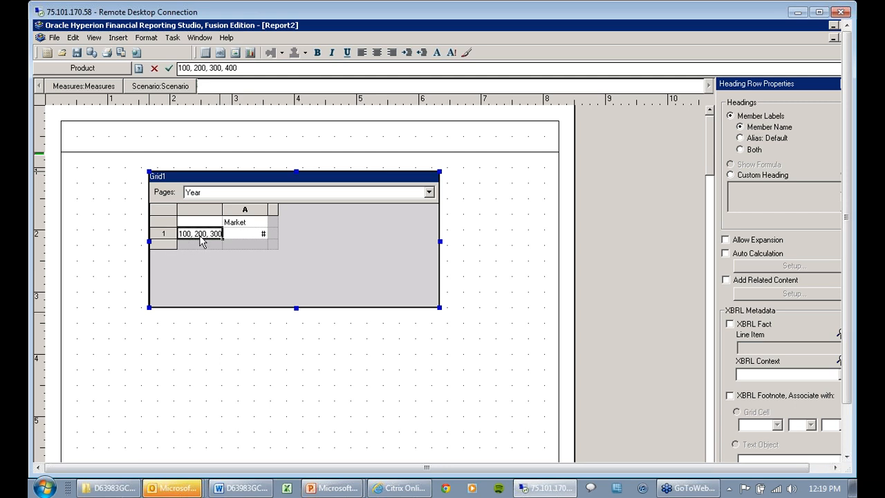
Replace the Market member in grid column A with East, West, South and Central, keeping them in one column.
{"action": "left_click", "coordinate": [244, 223]}
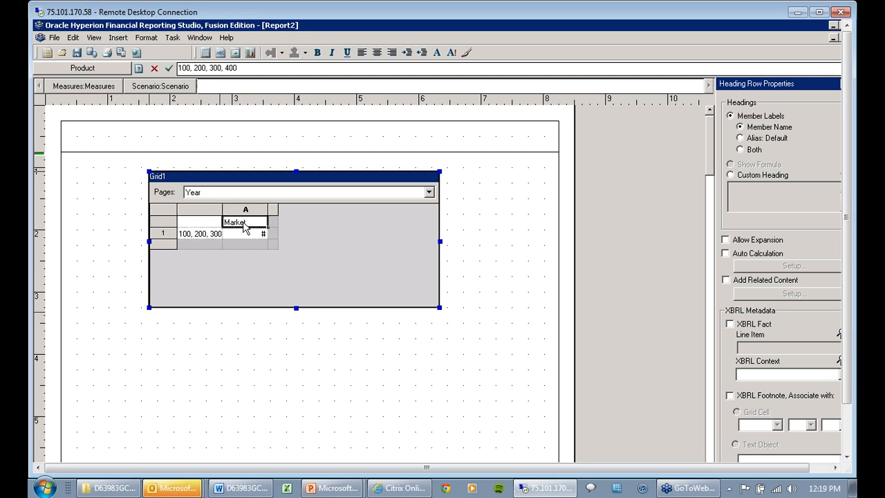
{"action": "double_click", "coordinate": [244, 224]}
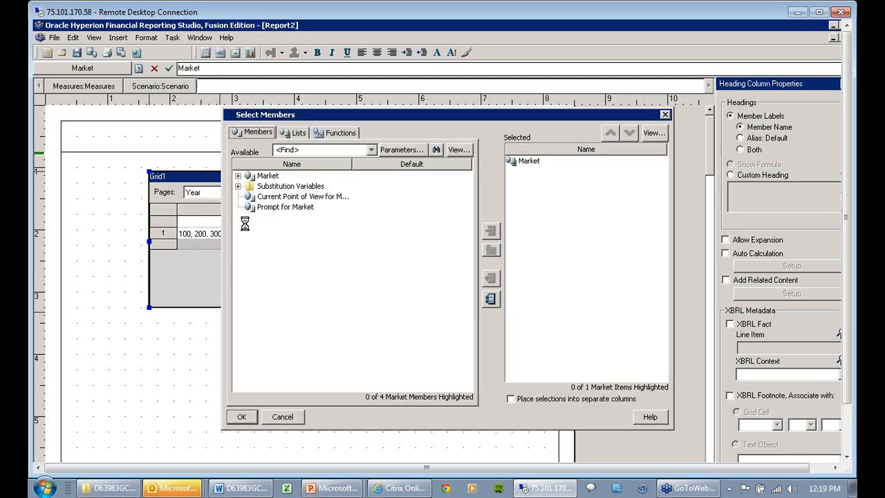
{"action": "left_click", "coordinate": [490, 300]}
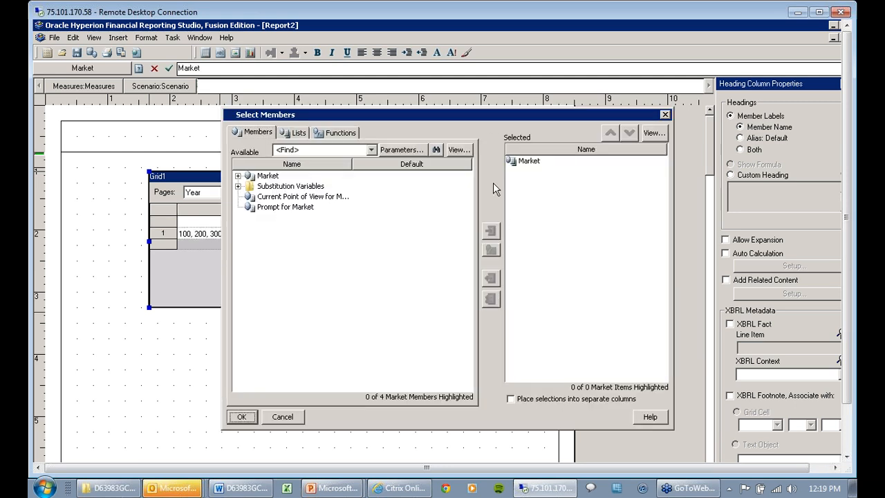
{"action": "left_click", "coordinate": [237, 178]}
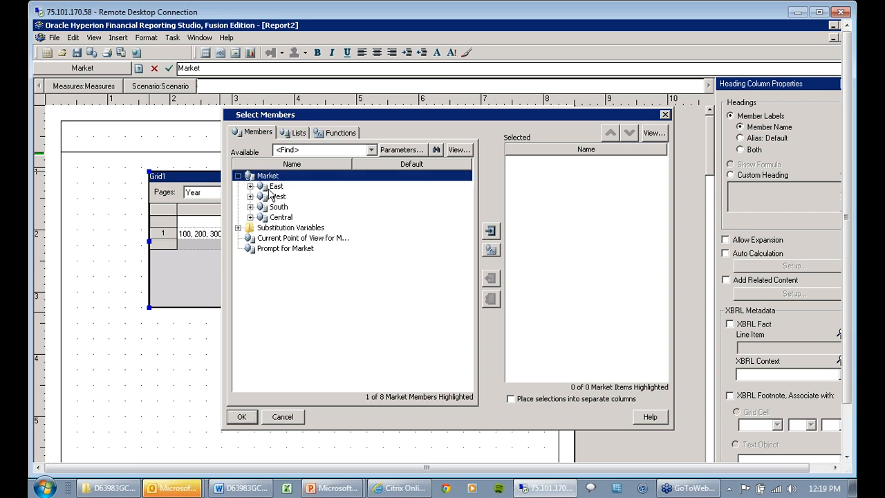
{"action": "left_click", "coordinate": [269, 188]}
{"action": "left_click", "coordinate": [280, 217], "text": "shift"}
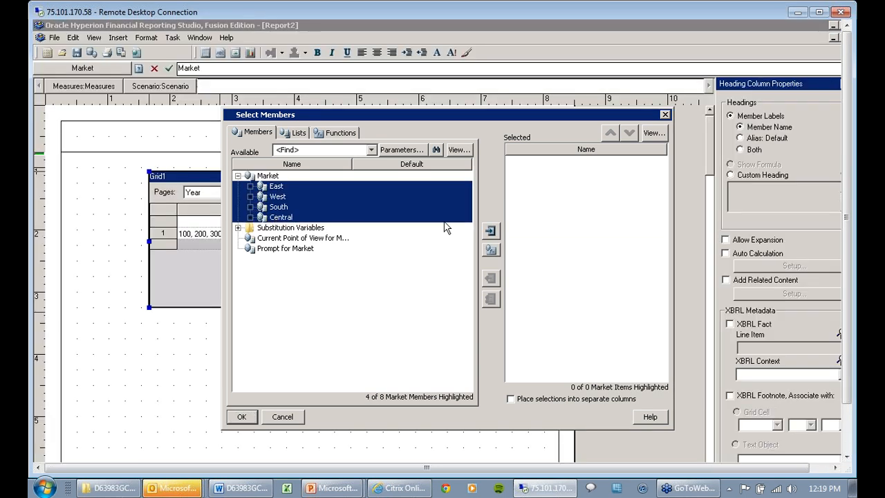
{"action": "left_click", "coordinate": [490, 232]}
{"action": "left_click", "coordinate": [241, 417]}
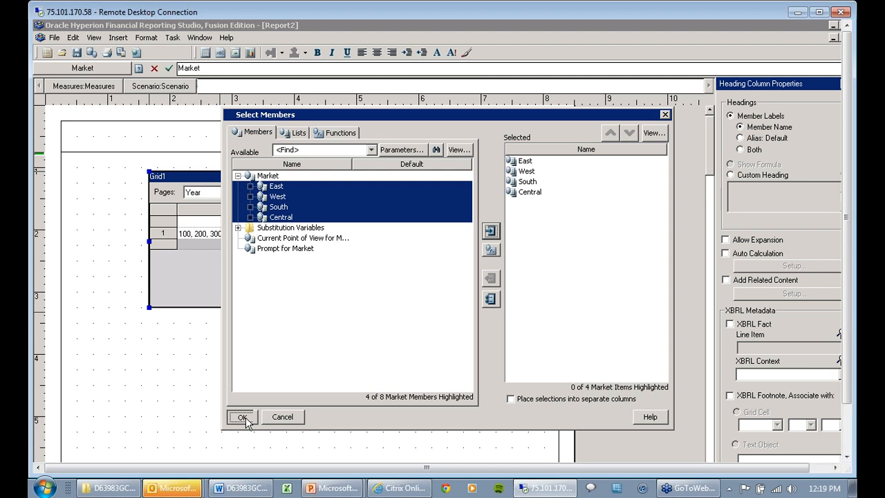
Add Qtr1, Qtr2, Qtr3 and Qtr4 alongside Year as the grid's page members.
{"action": "left_click", "coordinate": [167, 193]}
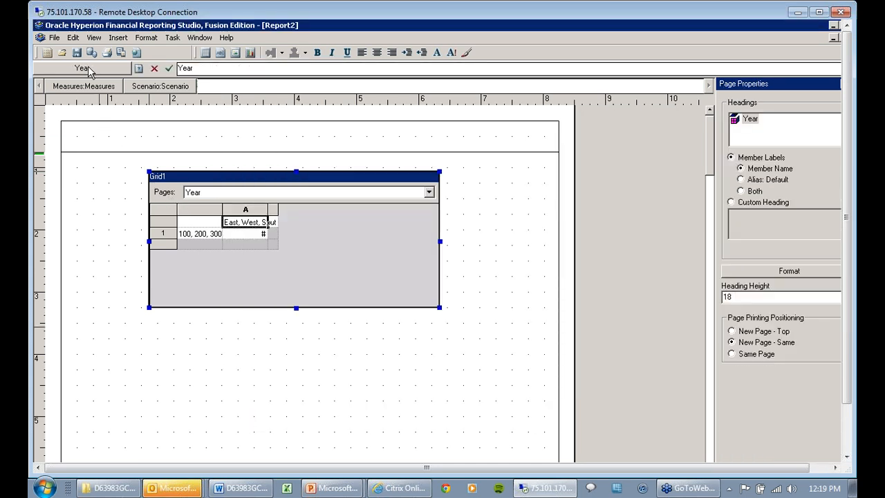
{"action": "left_click", "coordinate": [91, 67]}
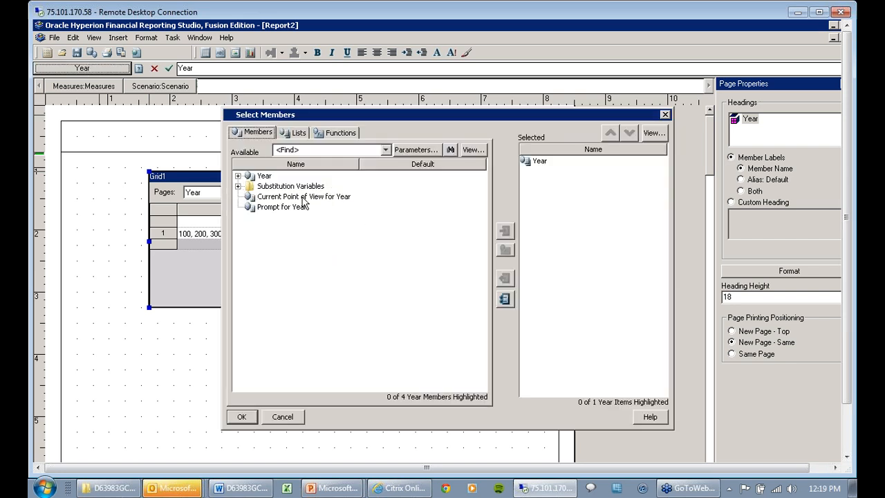
{"action": "left_click", "coordinate": [238, 177]}
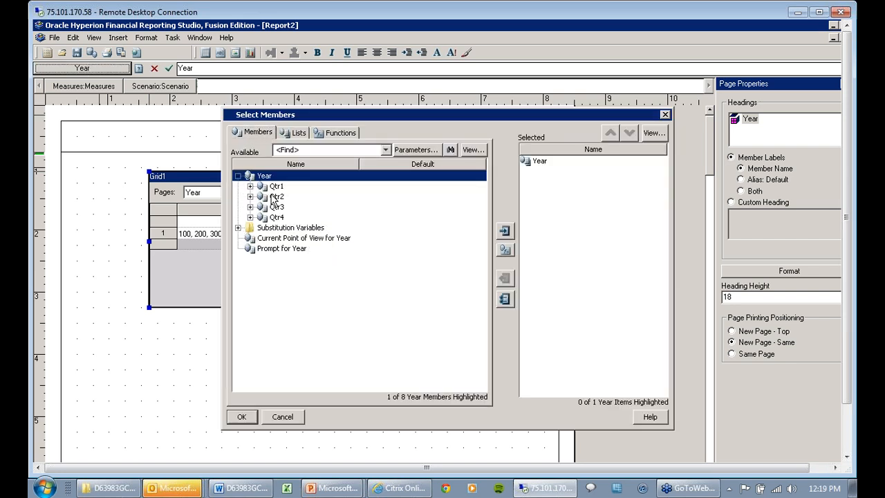
{"action": "left_click", "coordinate": [277, 187]}
{"action": "left_click", "coordinate": [277, 217], "text": "shift"}
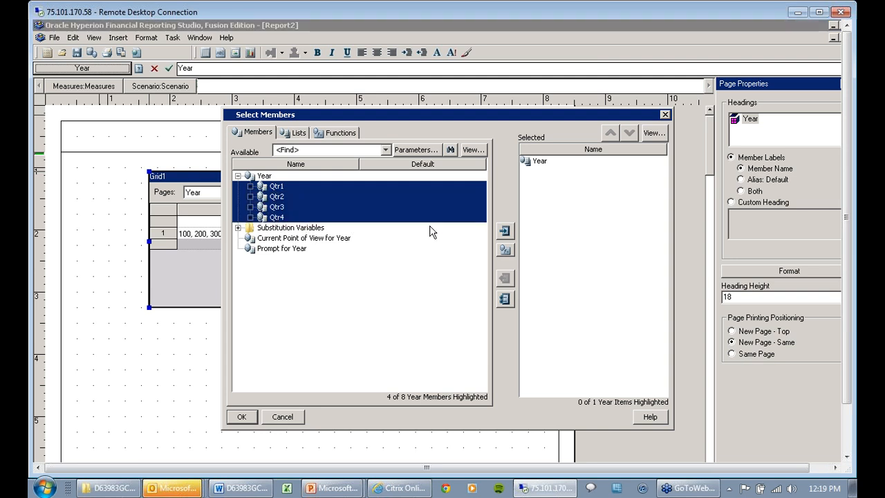
{"action": "left_click", "coordinate": [504, 231]}
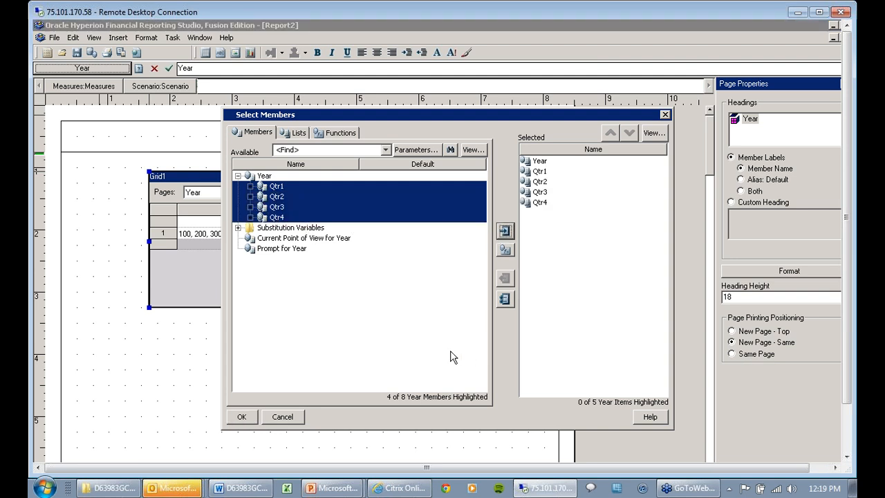
{"action": "left_click", "coordinate": [246, 420]}
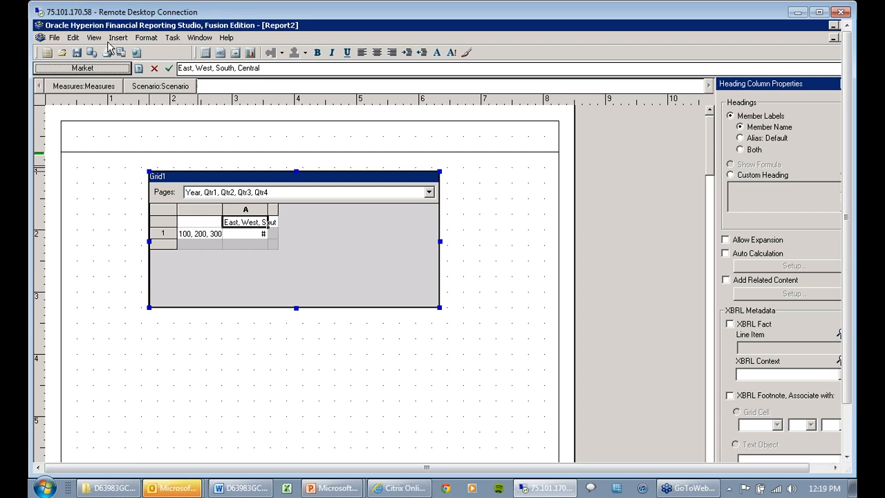
Preview the report as a PDF, look through its Year and quarter pages, and close it.
{"action": "left_click", "coordinate": [122, 53]}
{"action": "left_click", "coordinate": [549, 288]}
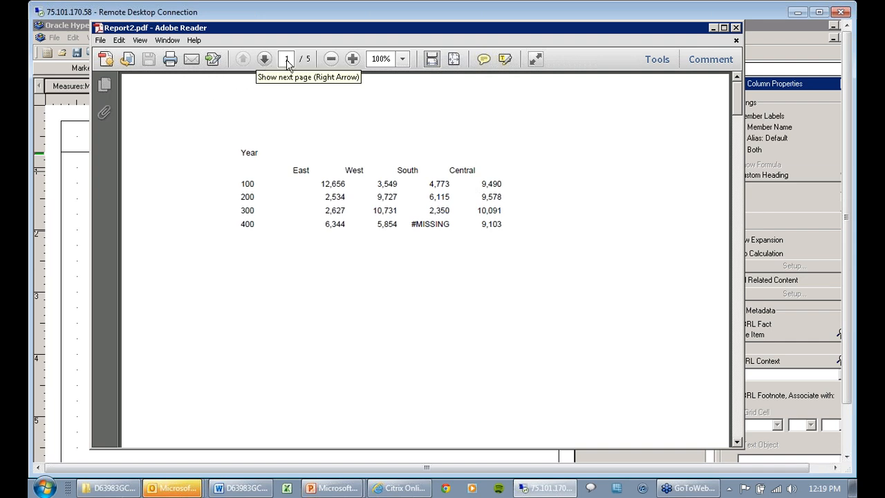
{"action": "left_click", "coordinate": [263, 60]}
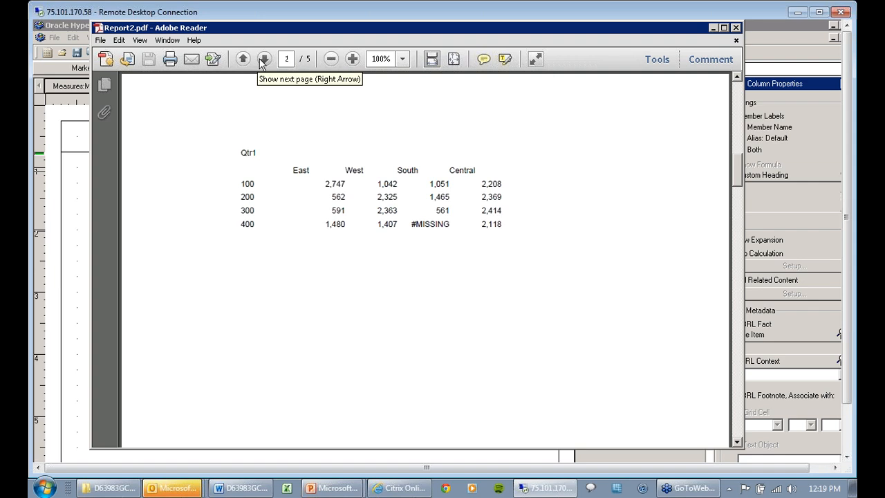
{"action": "left_click", "coordinate": [264, 60]}
{"action": "left_click", "coordinate": [263, 60]}
{"action": "left_click", "coordinate": [264, 61]}
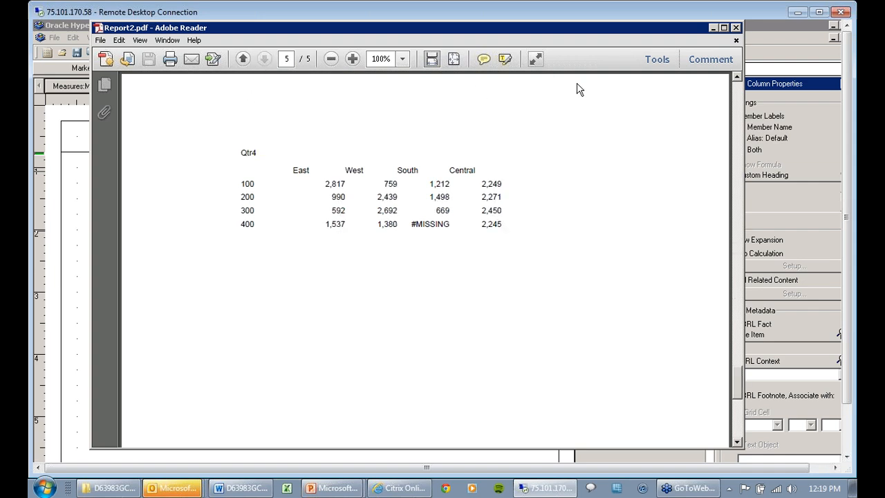
{"action": "left_click", "coordinate": [736, 28]}
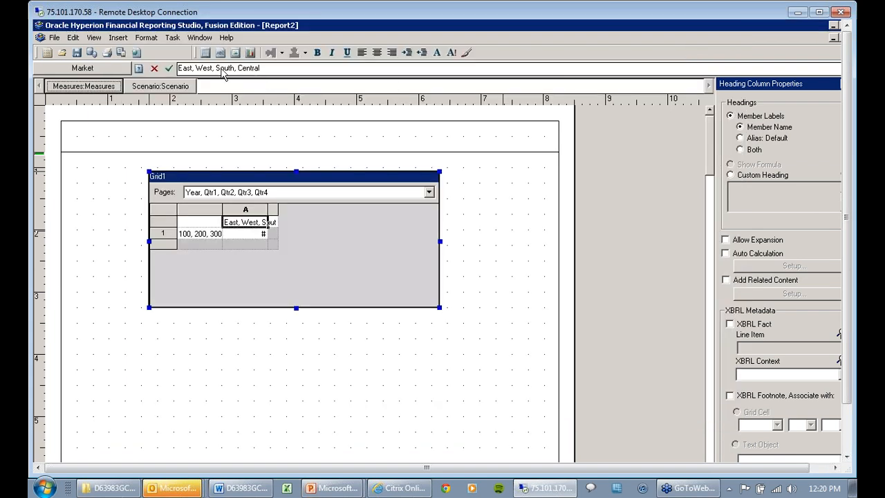
Preview the report as a web page and view its Qtr3 and Qtr4 pages before returning to Year.
{"action": "left_click", "coordinate": [136, 53]}
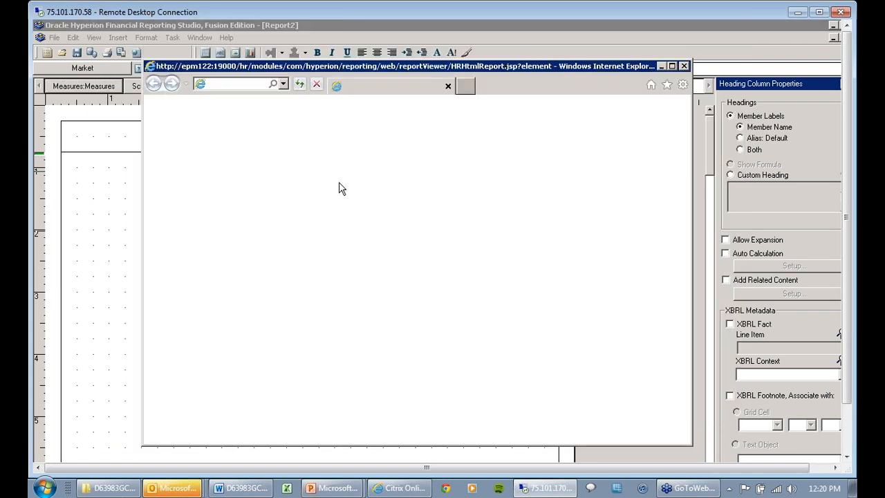
{"action": "left_click", "coordinate": [320, 138]}
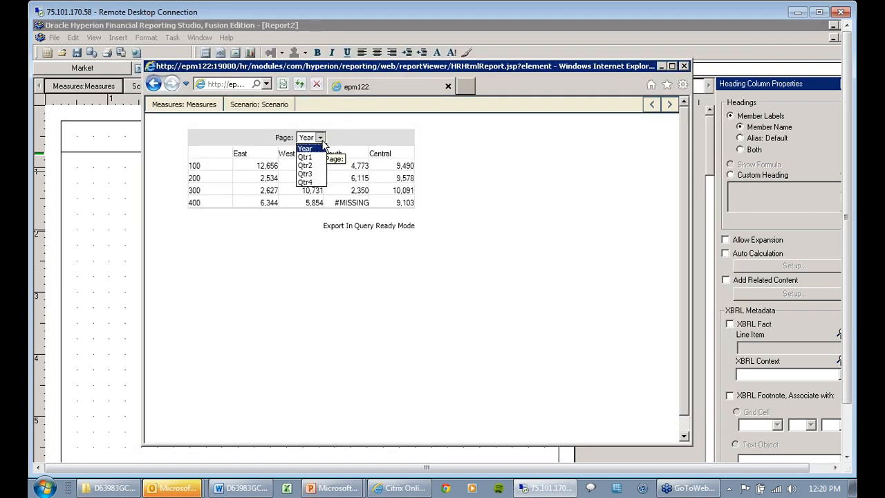
{"action": "left_click", "coordinate": [311, 174]}
{"action": "left_click", "coordinate": [293, 184]}
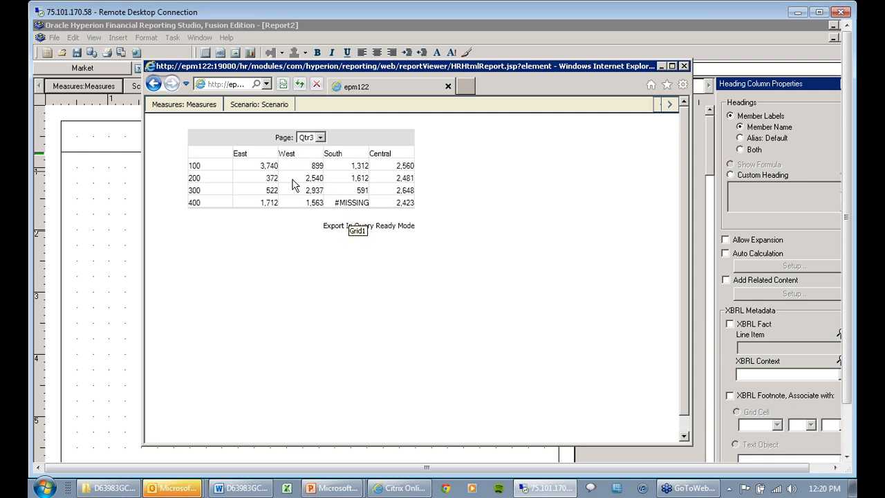
{"action": "left_click", "coordinate": [320, 138]}
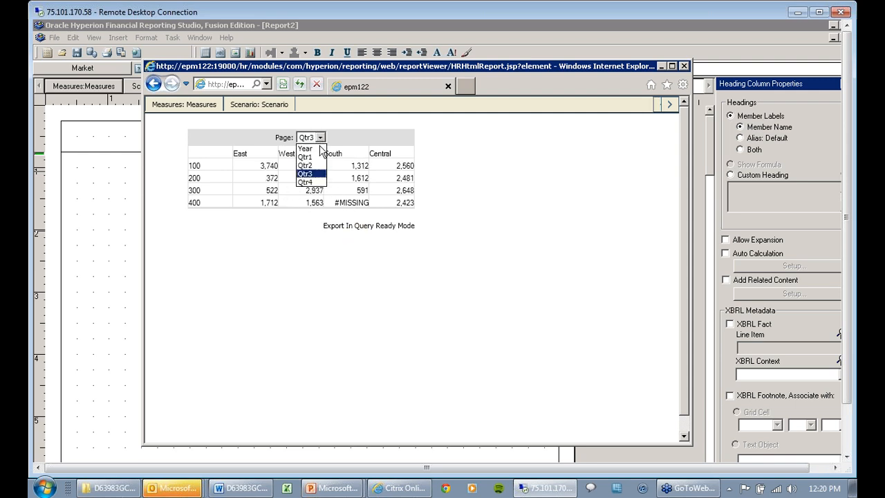
{"action": "left_click", "coordinate": [320, 182]}
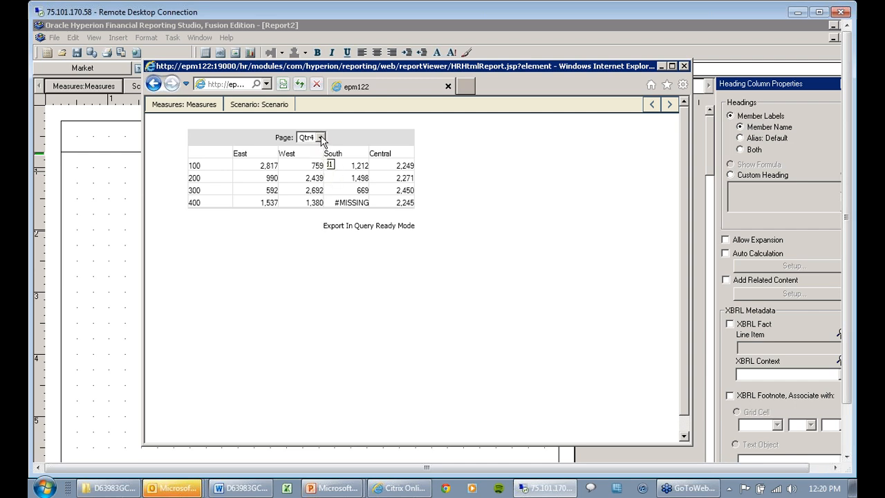
{"action": "left_click", "coordinate": [320, 137]}
{"action": "left_click", "coordinate": [315, 146]}
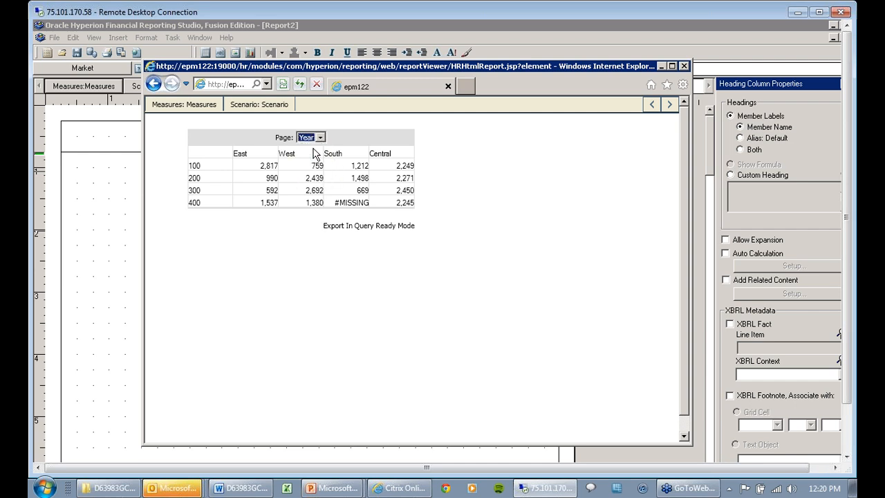
Change the Measures point of view to Margin, under Profit, in the web preview.
{"action": "left_click", "coordinate": [199, 109]}
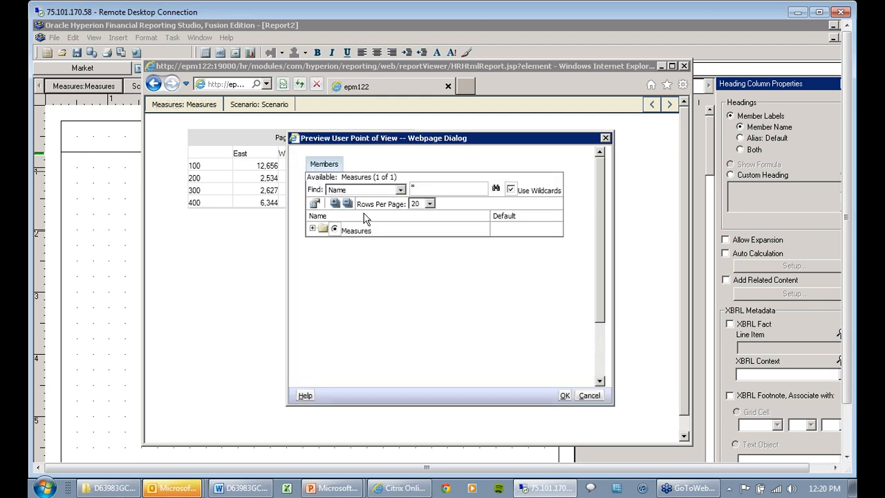
{"action": "left_click", "coordinate": [311, 228]}
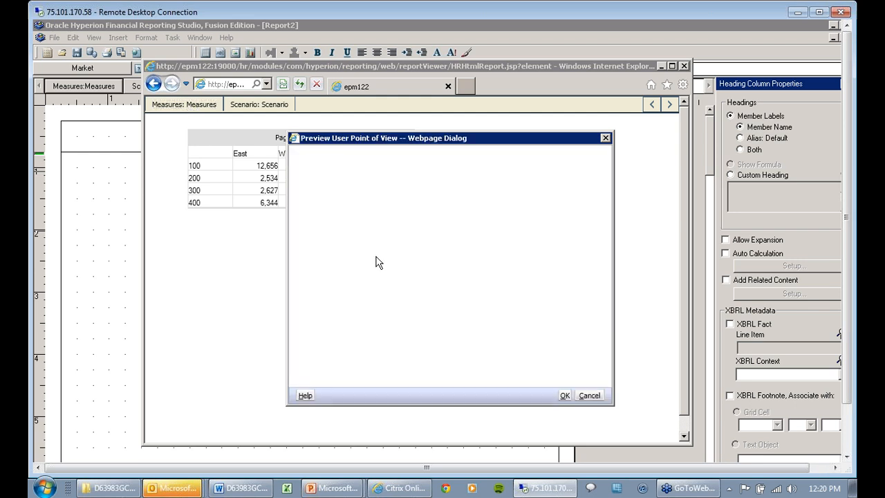
{"action": "left_click", "coordinate": [322, 244]}
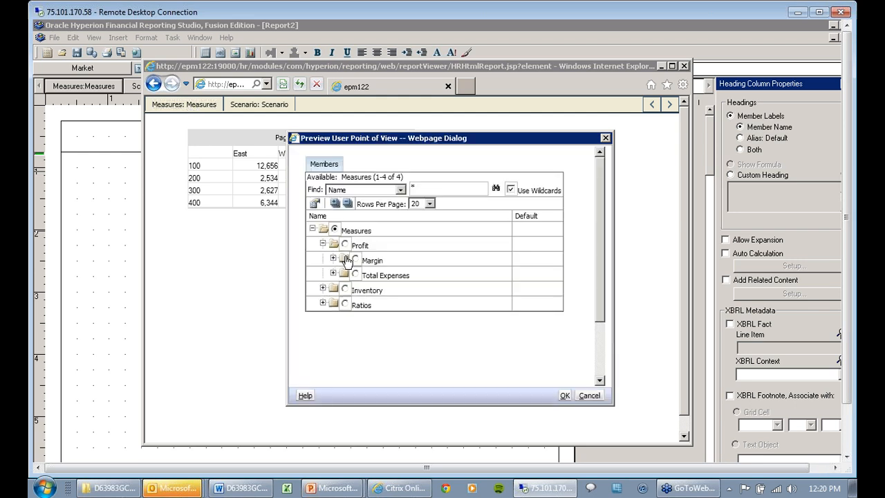
{"action": "left_click", "coordinate": [355, 260]}
{"action": "left_click", "coordinate": [565, 396]}
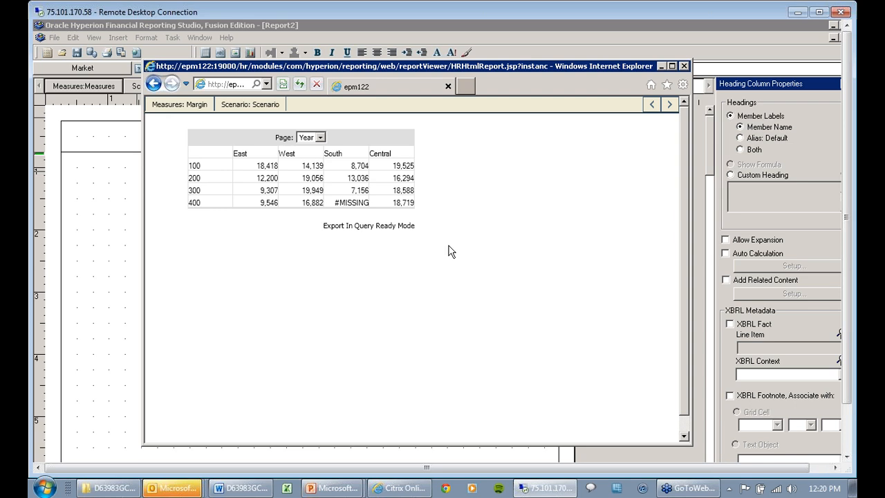
Close the web preview and switch to the PowerPoint slide show of What is Financial Reporting.pptx.
{"action": "left_click", "coordinate": [683, 66]}
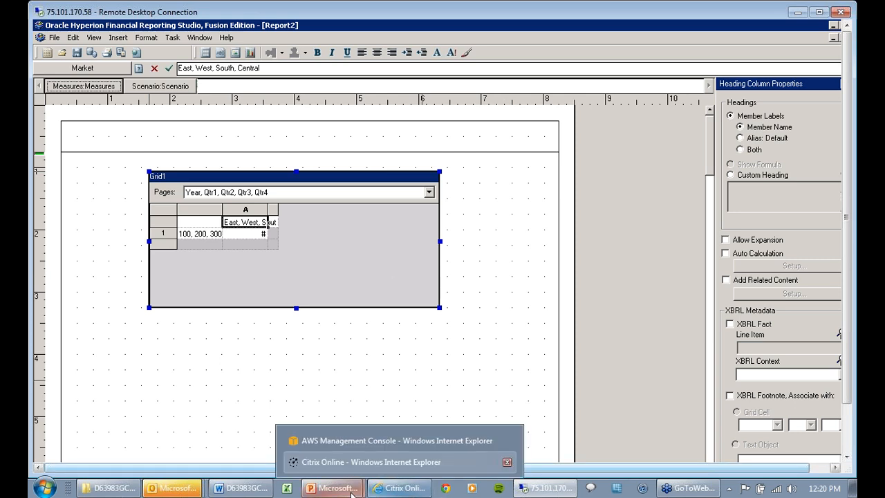
{"action": "mouse_move", "coordinate": [336, 487]}
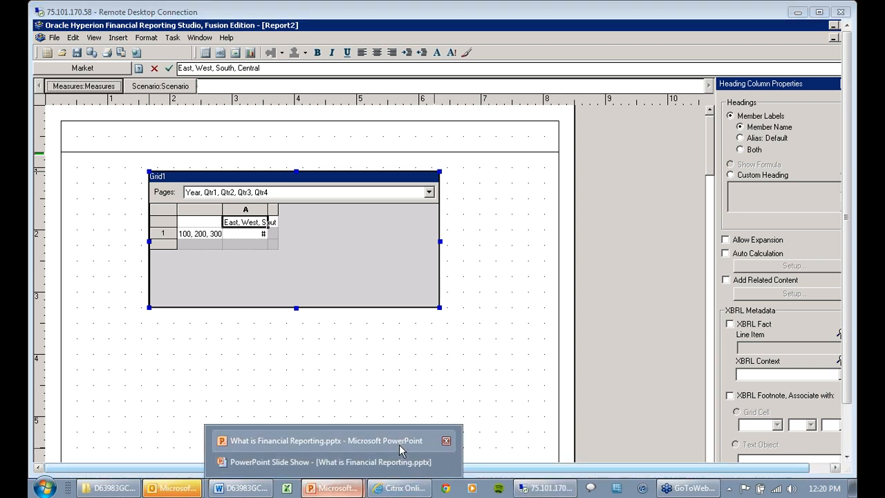
{"action": "left_click", "coordinate": [406, 462]}
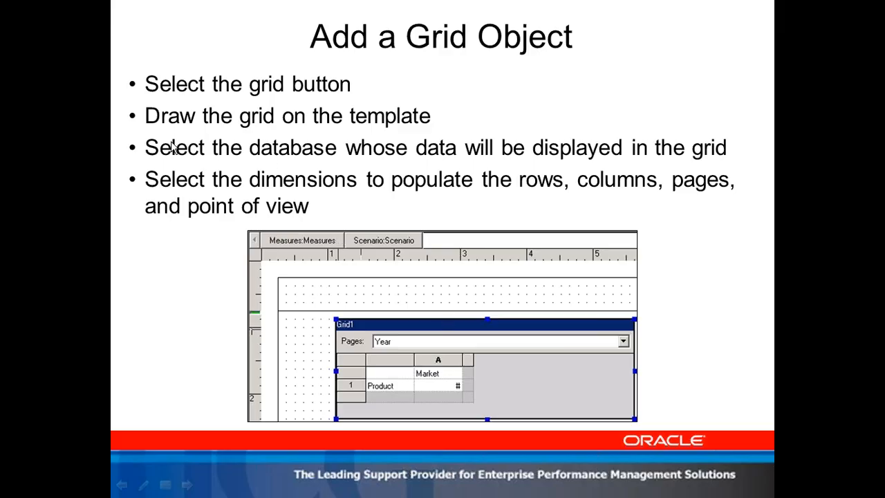
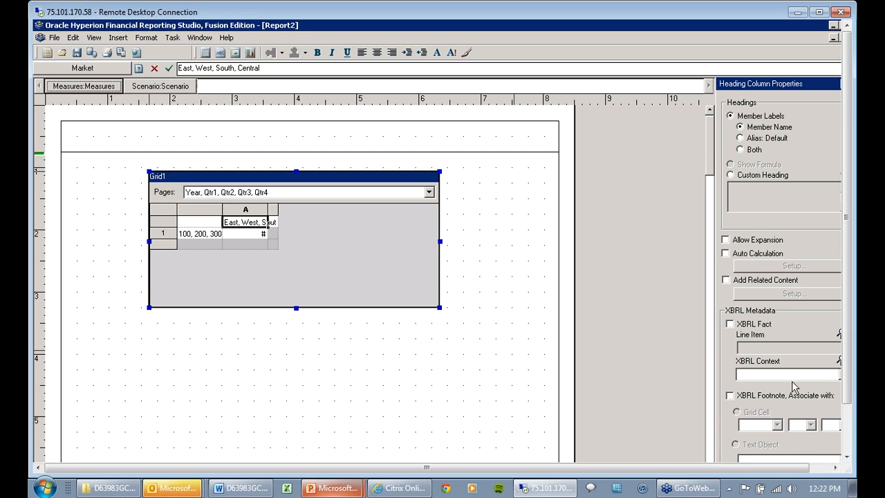
Select the whole grid and review its General, Suppression and Position properties.
{"action": "left_click", "coordinate": [813, 470]}
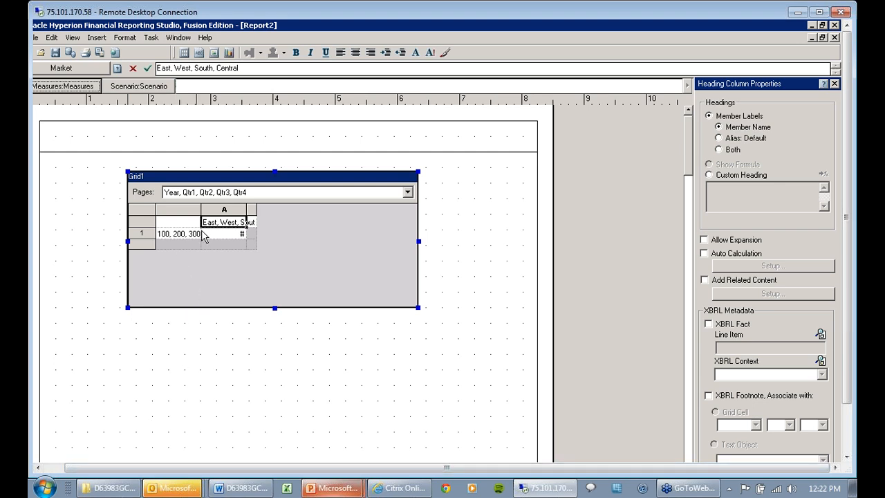
{"action": "left_click", "coordinate": [141, 210]}
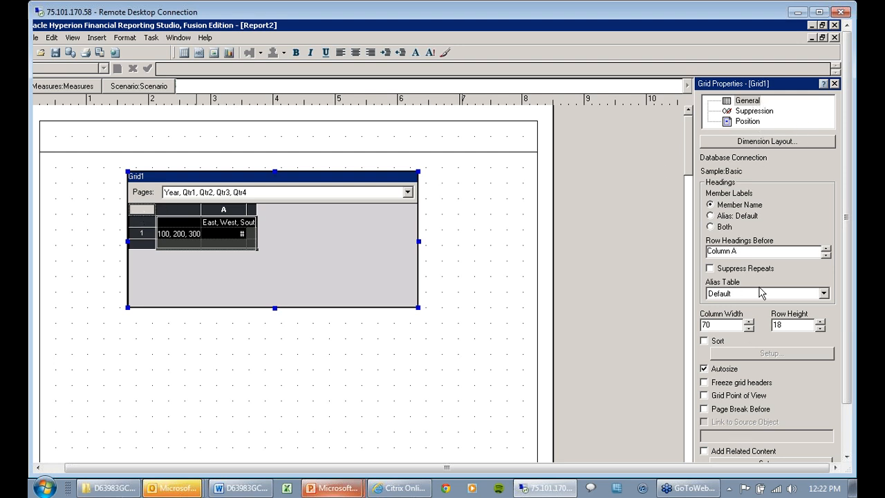
{"action": "left_click", "coordinate": [753, 114]}
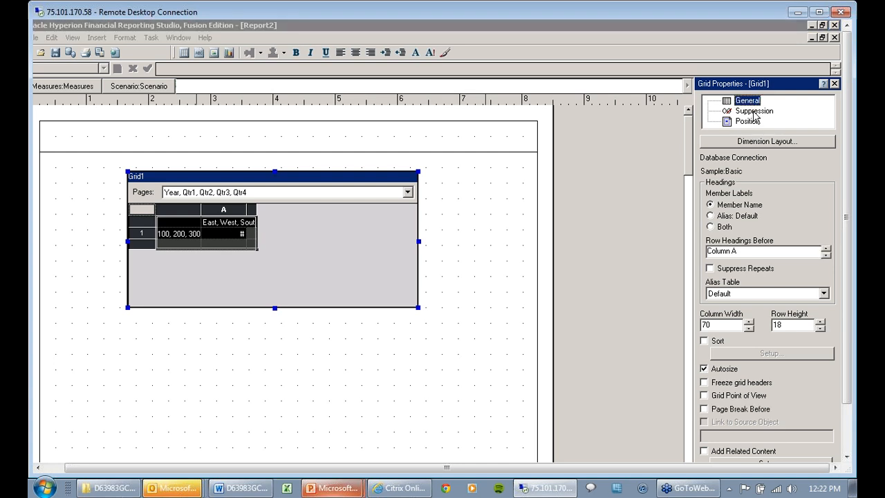
{"action": "left_click", "coordinate": [755, 112]}
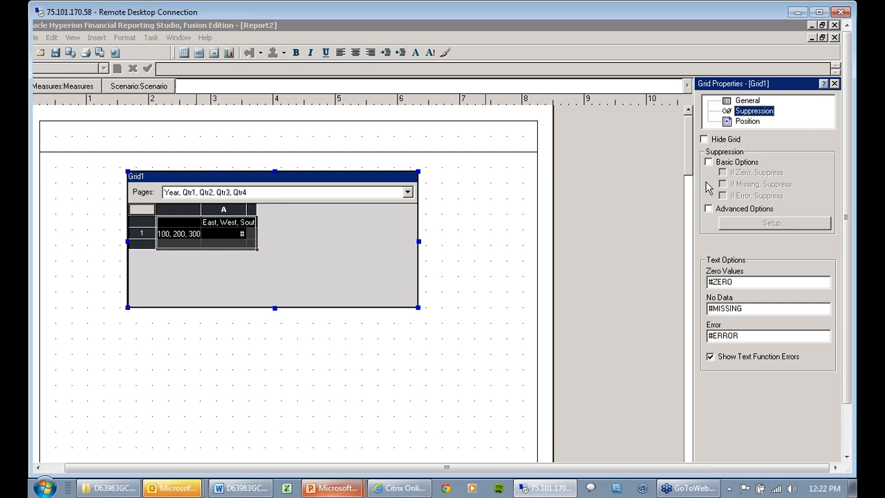
{"action": "left_click", "coordinate": [746, 122]}
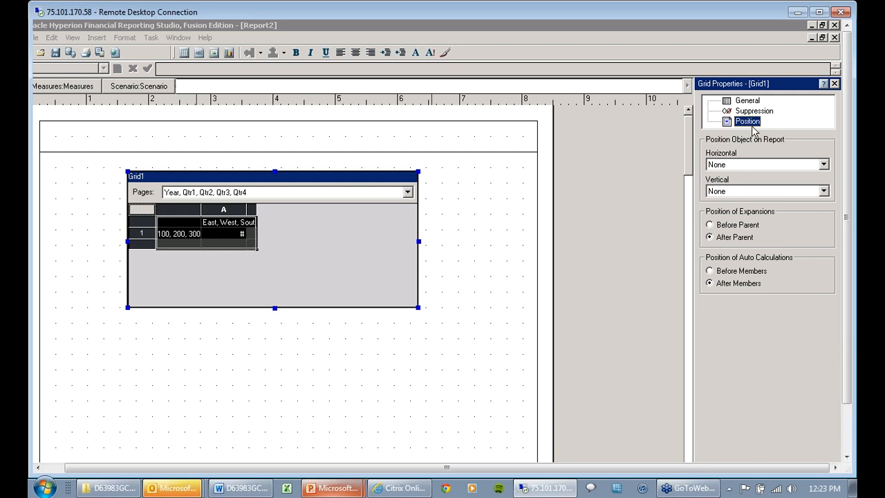
Review the properties of row 1 and then column A of the grid.
{"action": "left_click", "coordinate": [150, 233]}
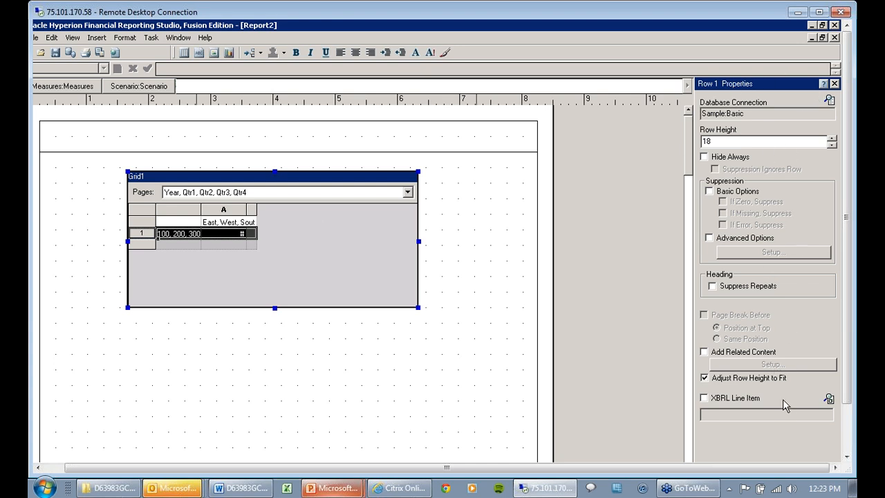
{"action": "left_click", "coordinate": [227, 208]}
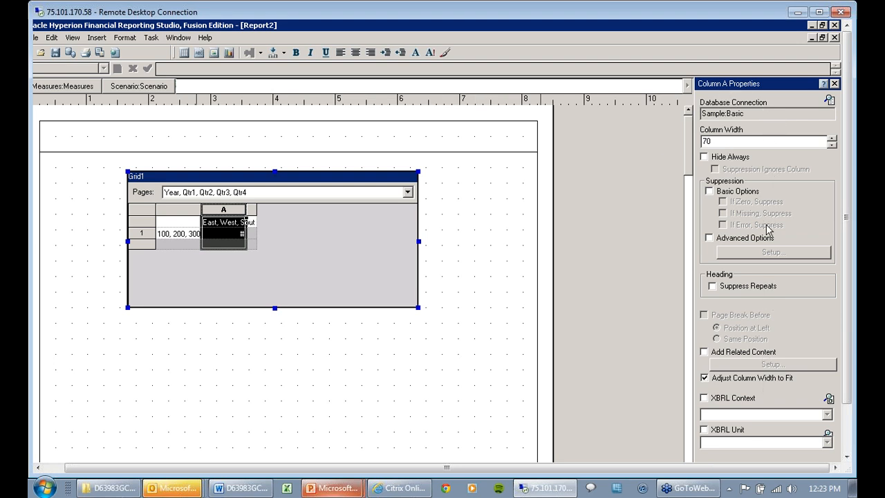
Set the product row heading's member labels to Alias: Default and check the result in a PDF preview of the report.
{"action": "left_click", "coordinate": [192, 235]}
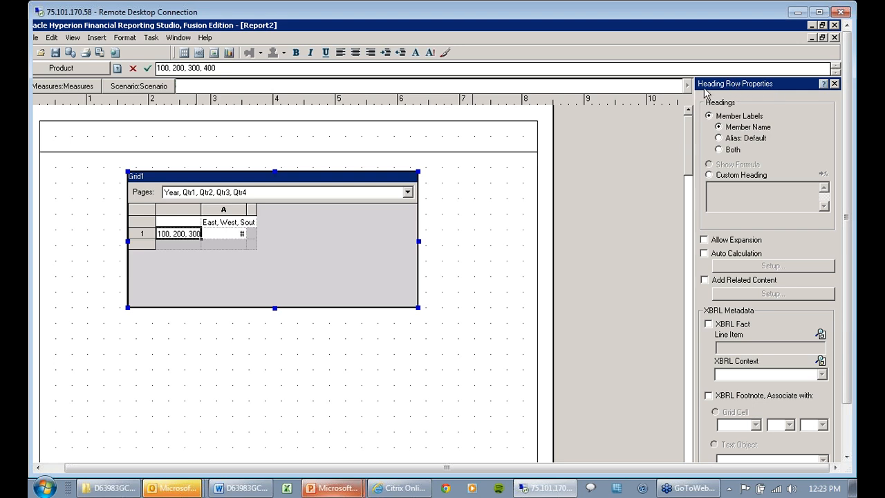
{"action": "left_click", "coordinate": [725, 139]}
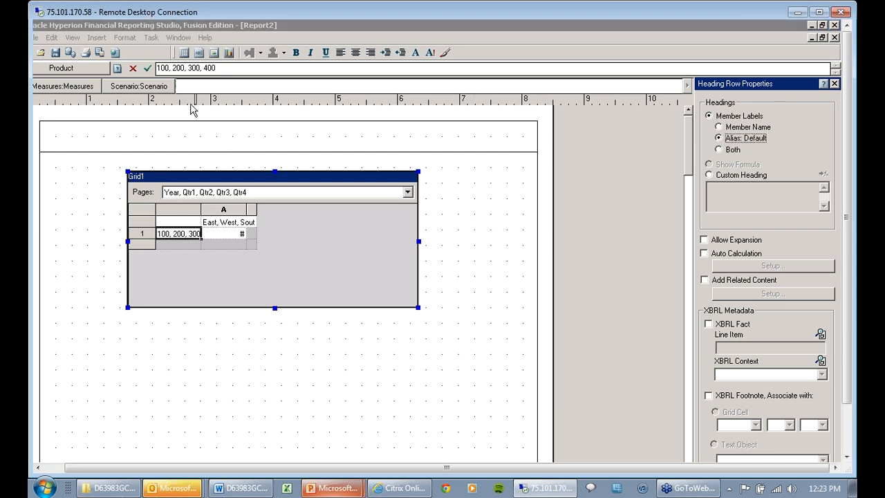
{"action": "left_click", "coordinate": [102, 56]}
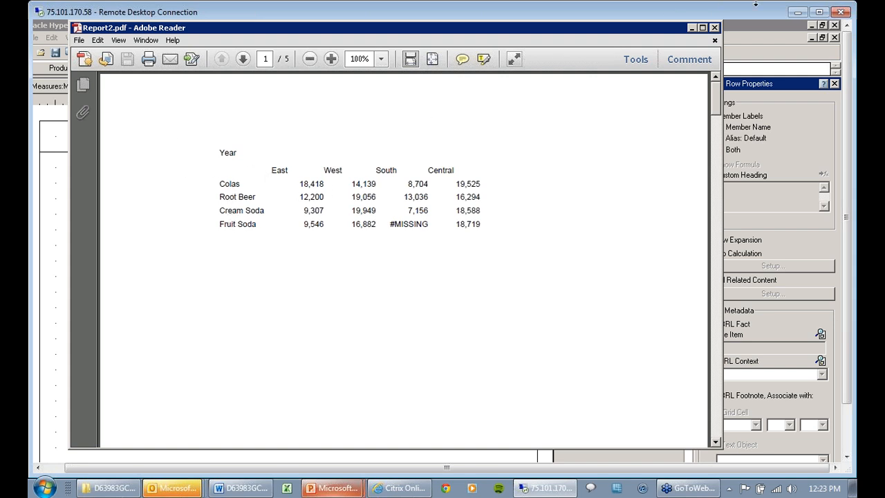
{"action": "left_click", "coordinate": [716, 30]}
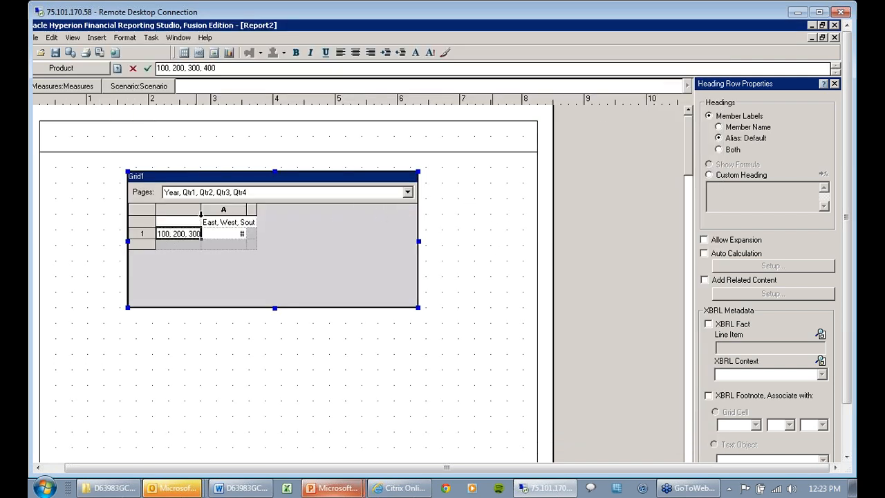
Enable Add Related Content for the data cell in row 1, column A, and look at its setup options without selecting any content.
{"action": "left_click", "coordinate": [229, 237]}
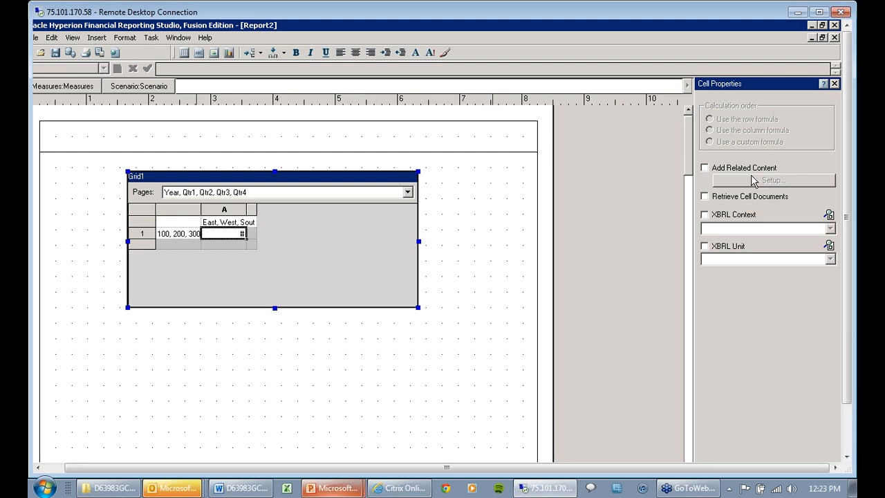
{"action": "left_click", "coordinate": [706, 170]}
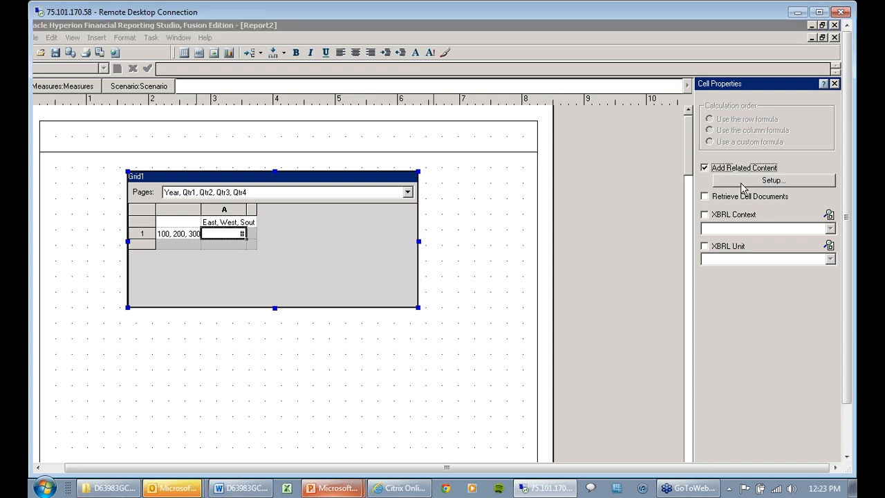
{"action": "left_click", "coordinate": [742, 180]}
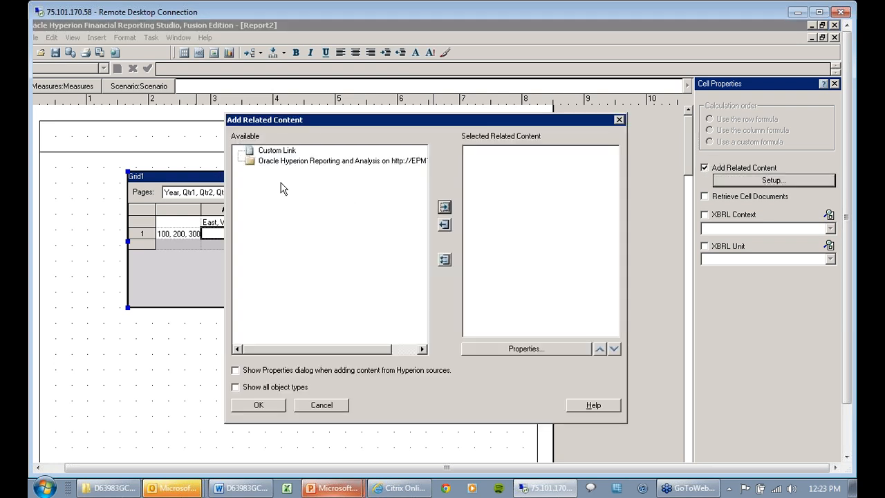
{"action": "left_click", "coordinate": [620, 121]}
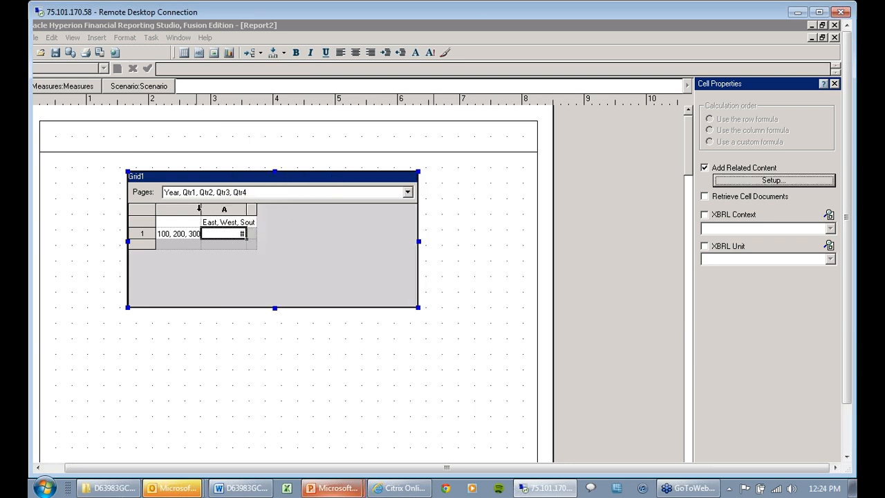
View the grid's page properties, then switch to the PowerPoint slide show and advance to the Right-Click Object Functionality slide.
{"action": "left_click", "coordinate": [156, 195]}
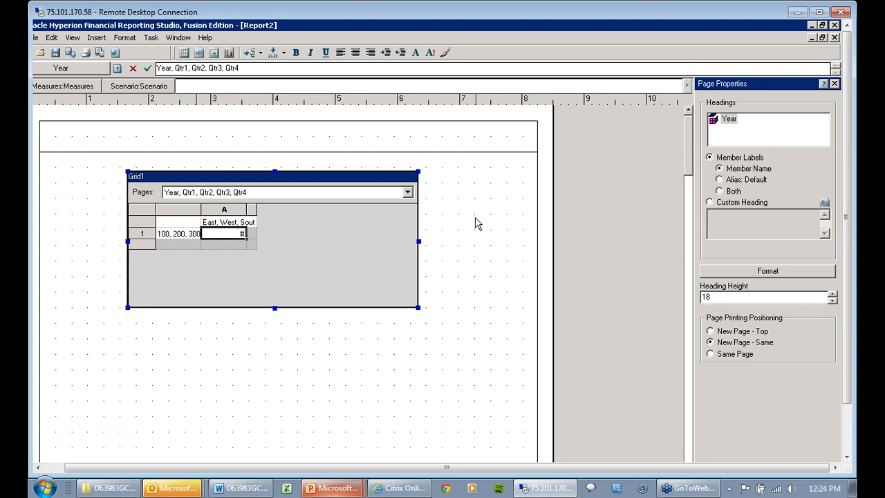
{"action": "mouse_move", "coordinate": [405, 487]}
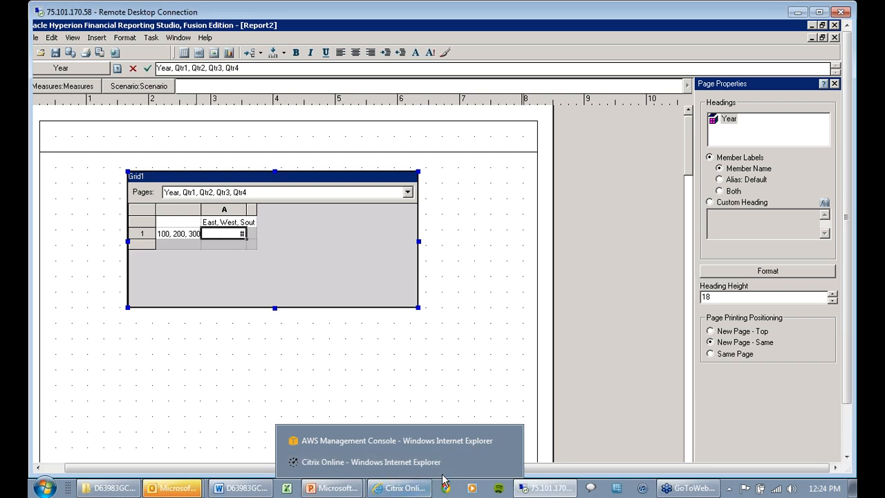
{"action": "mouse_move", "coordinate": [336, 487]}
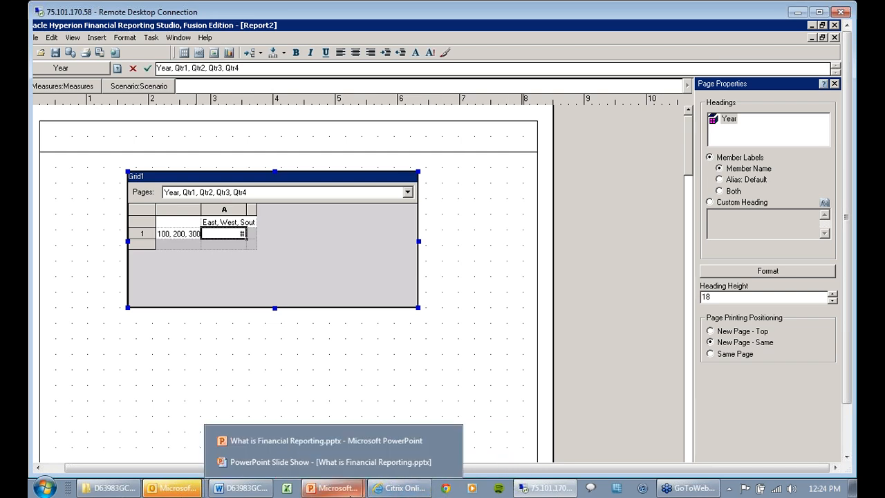
{"action": "left_click", "coordinate": [396, 464]}
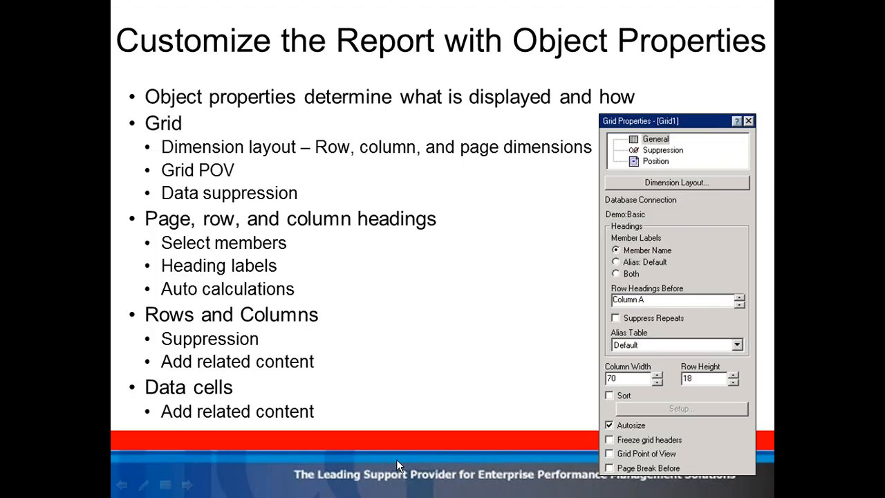
{"action": "left_click", "coordinate": [416, 298]}
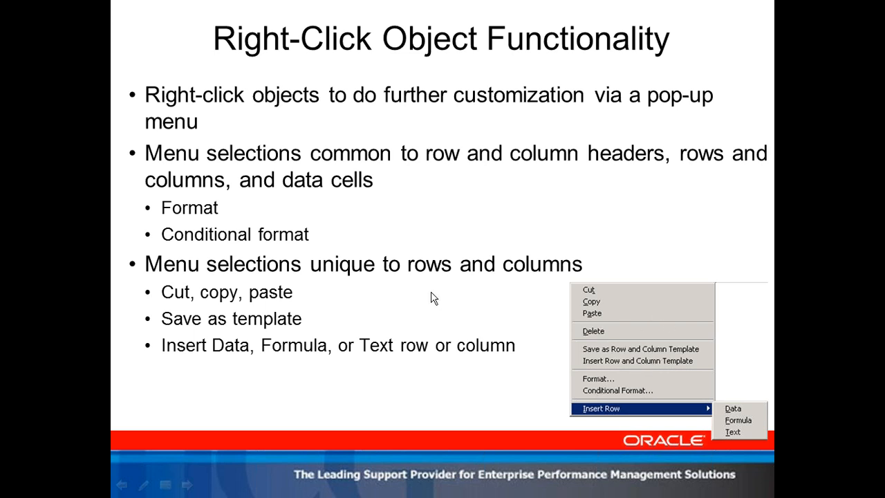
Return to the report in Financial Reporting Studio and review all Format Cells categories for row 1, from Number to Inherit Formatting, without applying changes.
{"action": "key", "text": "alt+Tab"}
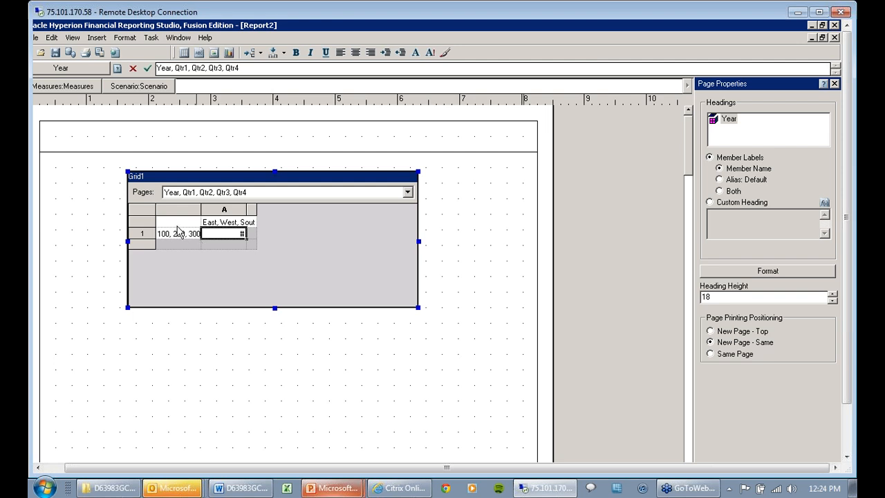
{"action": "left_click", "coordinate": [150, 232]}
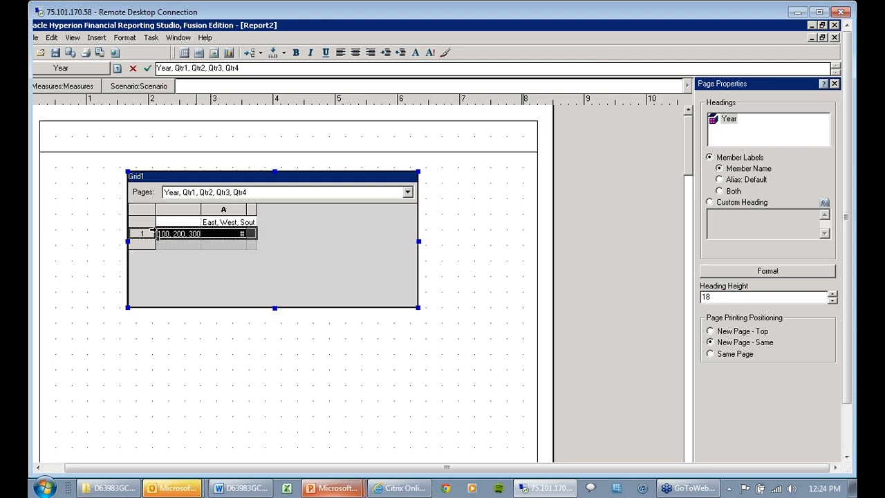
{"action": "right_click", "coordinate": [151, 237]}
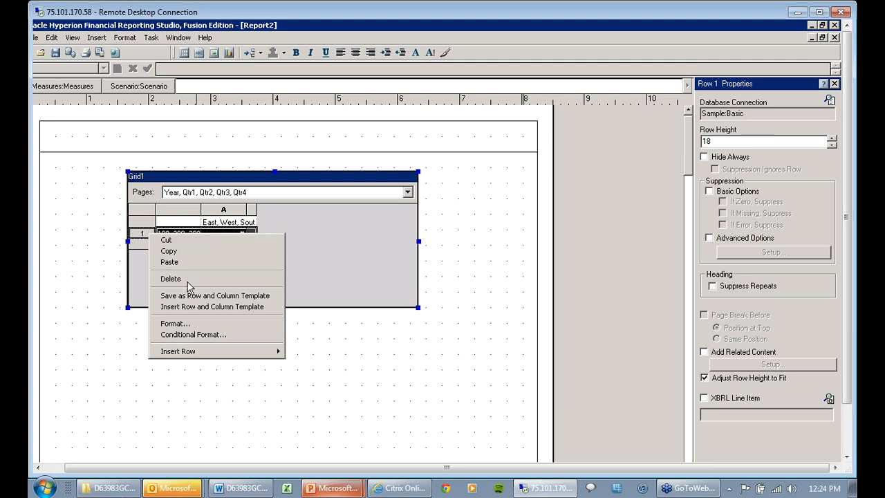
{"action": "left_click", "coordinate": [234, 323]}
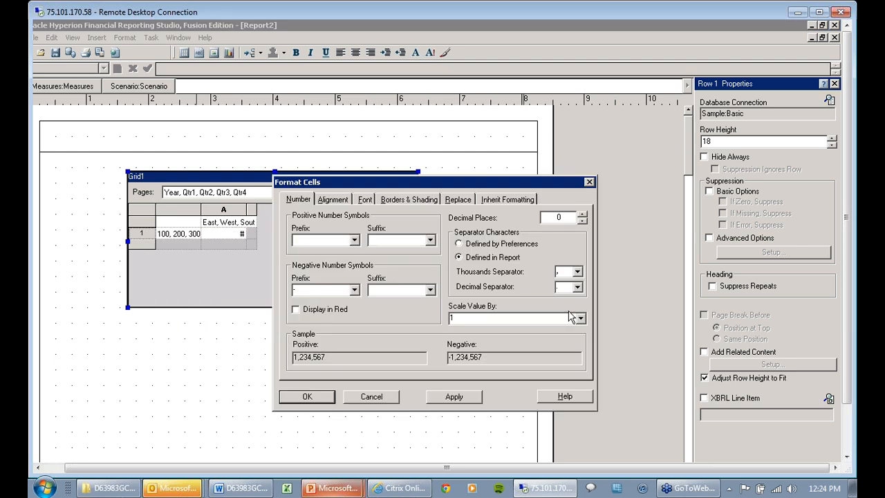
{"action": "left_click", "coordinate": [333, 200]}
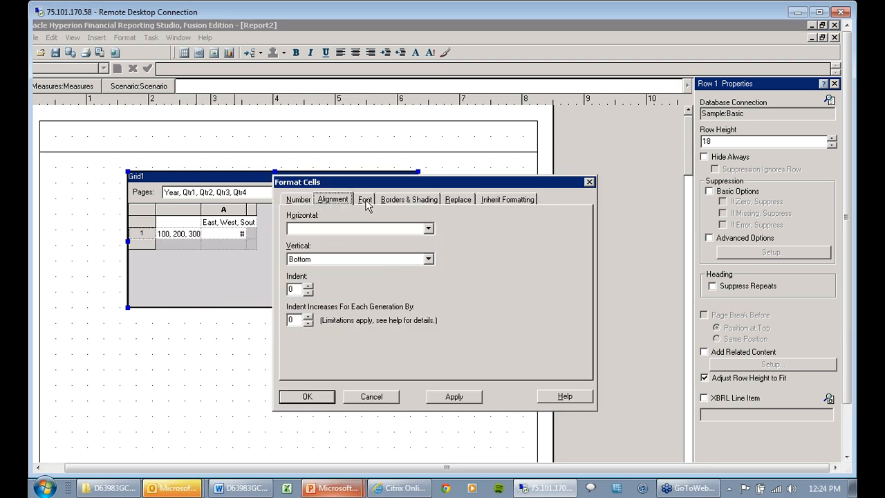
{"action": "left_click", "coordinate": [365, 199]}
{"action": "left_click", "coordinate": [410, 199]}
{"action": "left_click", "coordinate": [456, 200]}
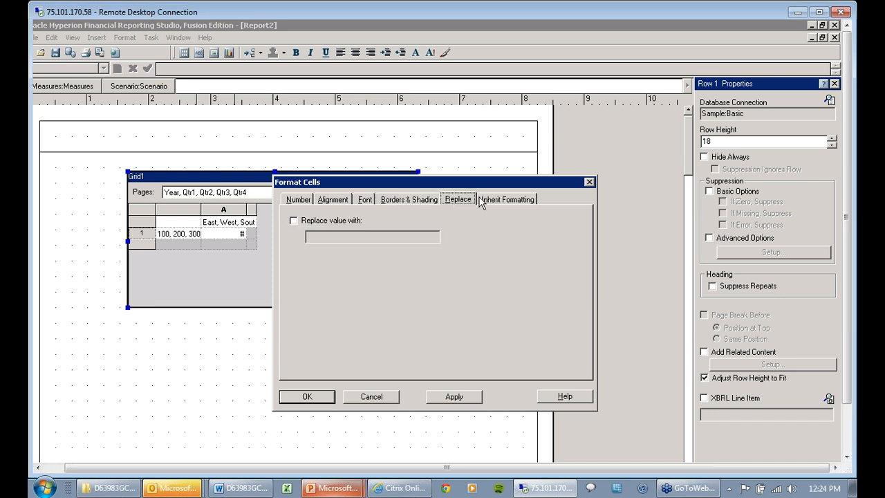
{"action": "left_click", "coordinate": [497, 200]}
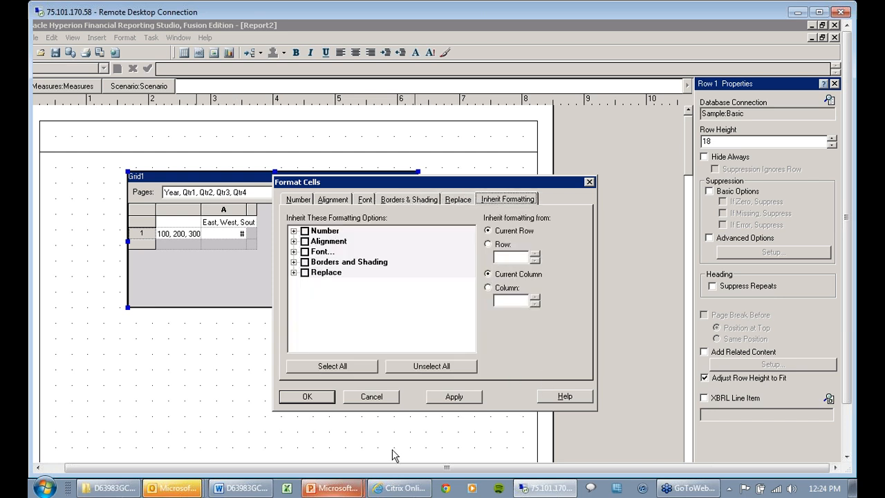
{"action": "left_click", "coordinate": [371, 396]}
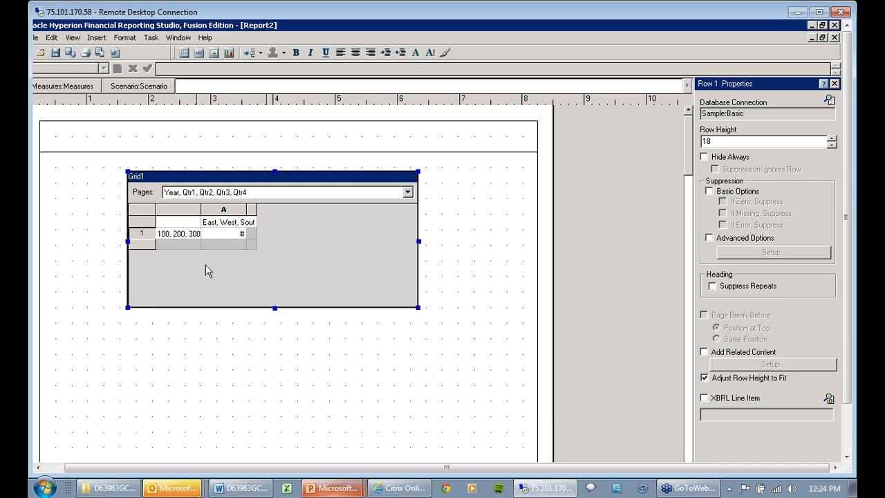
Review the Conditional Format options for row 1, including the condition types and cell formatting, without applying anything.
{"action": "left_click", "coordinate": [150, 233]}
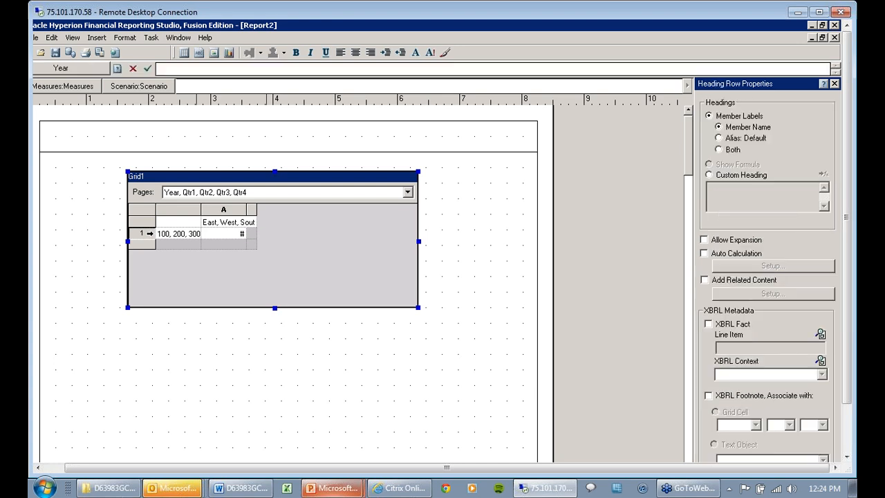
{"action": "right_click", "coordinate": [147, 234]}
{"action": "key", "text": "Escape"}
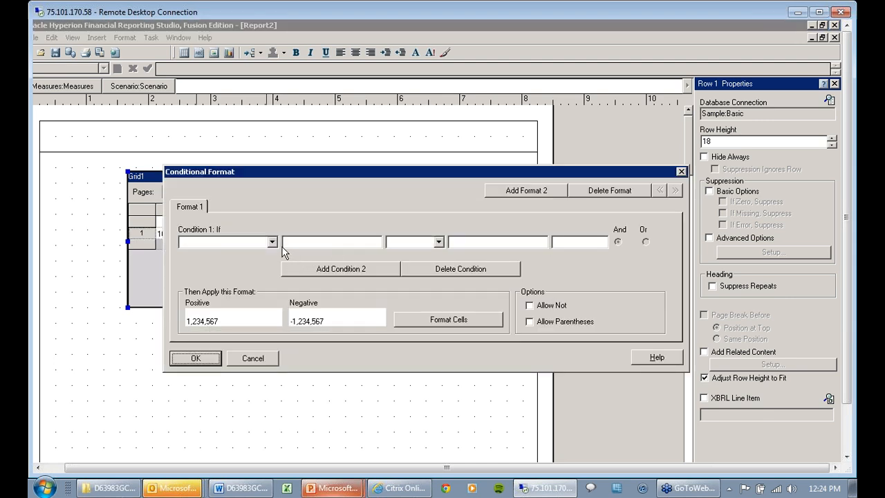
{"action": "left_click", "coordinate": [272, 242]}
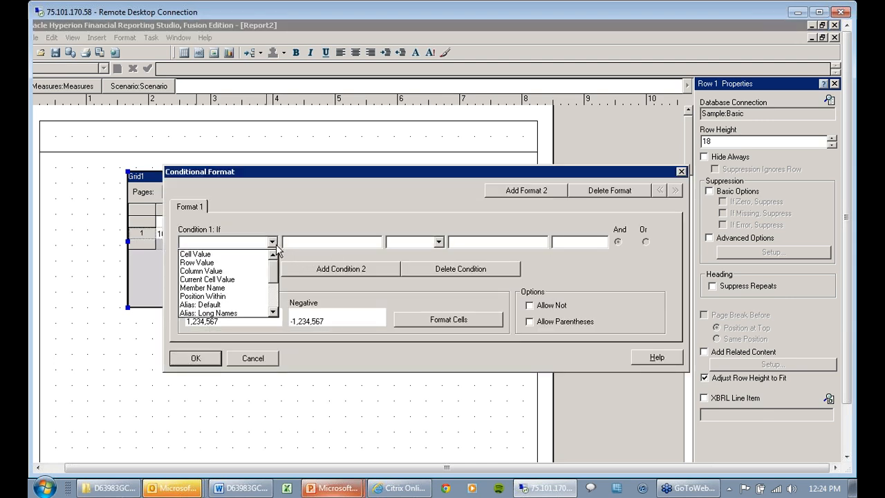
{"action": "left_click", "coordinate": [418, 318]}
{"action": "left_click", "coordinate": [426, 319]}
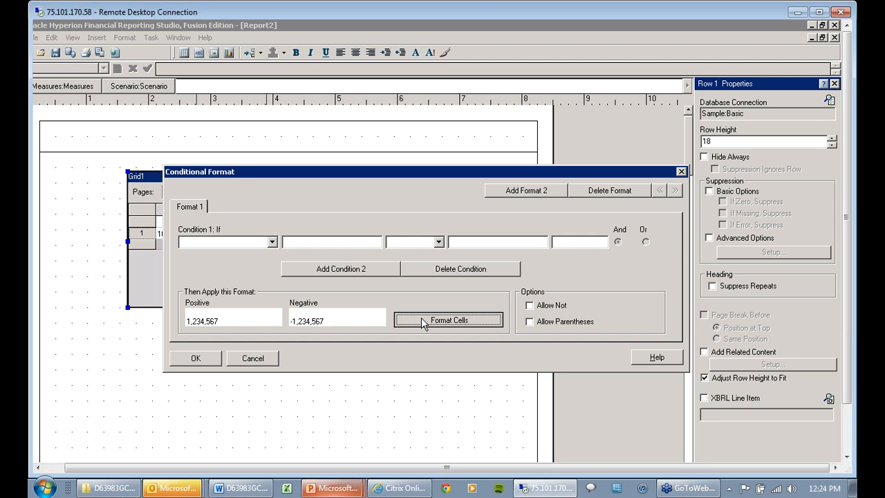
{"action": "left_click", "coordinate": [375, 372]}
{"action": "left_click", "coordinate": [253, 358]}
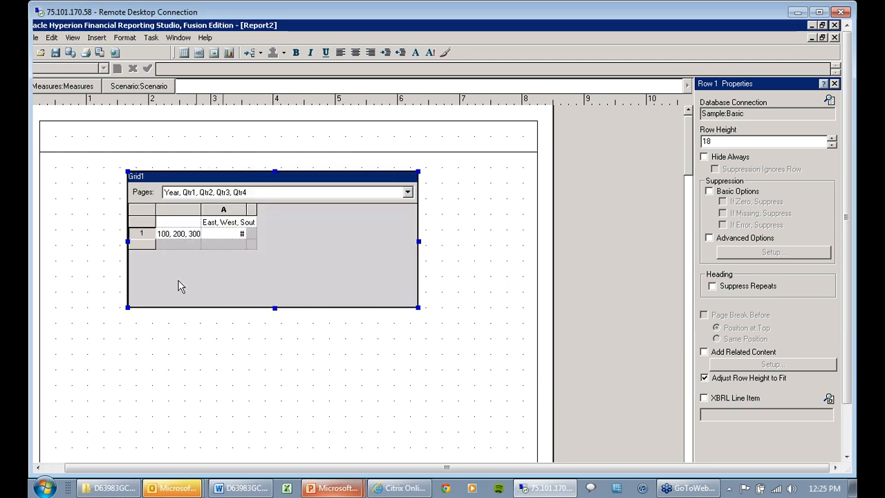
Review the commands available for row 1, including Insert Row, and check the PowerPoint slide show before dismissing them.
{"action": "left_click", "coordinate": [146, 237]}
{"action": "right_click", "coordinate": [145, 236]}
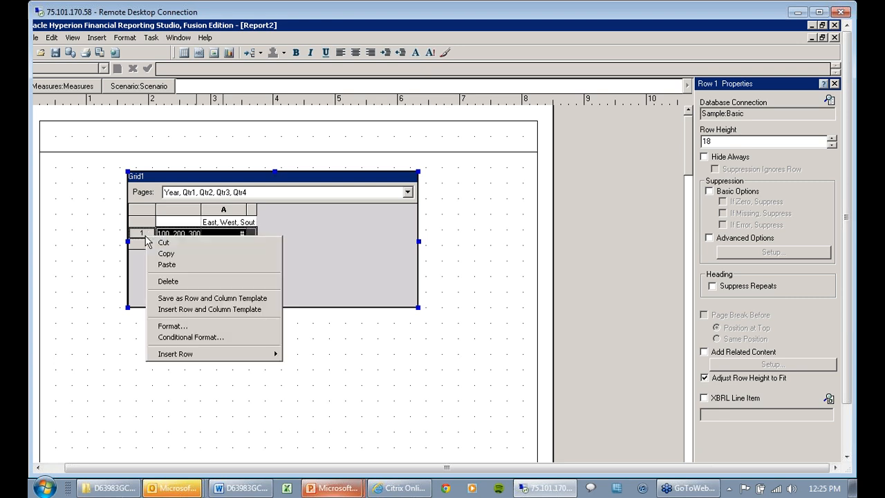
{"action": "mouse_move", "coordinate": [242, 354]}
{"action": "mouse_move", "coordinate": [400, 487]}
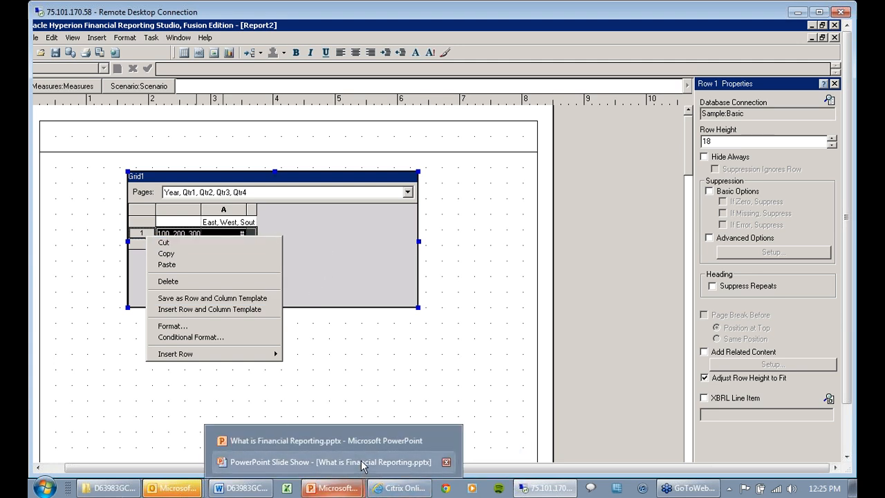
{"action": "left_click", "coordinate": [362, 460]}
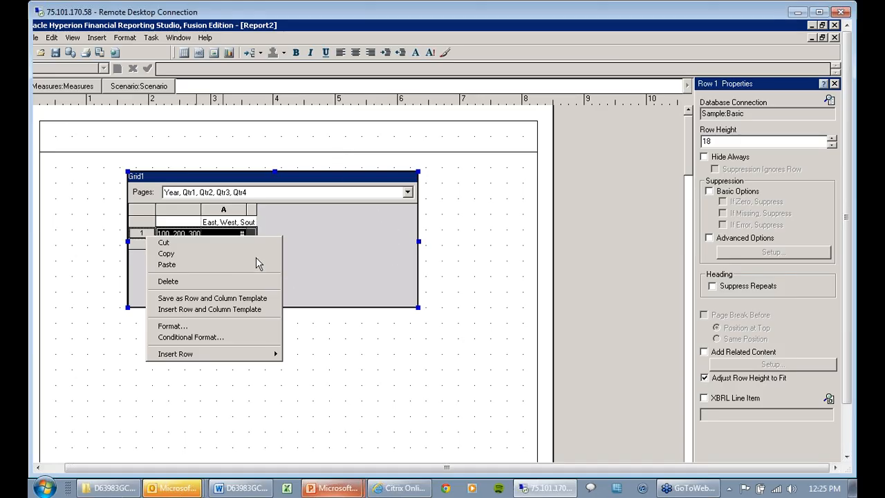
{"action": "left_click", "coordinate": [255, 260]}
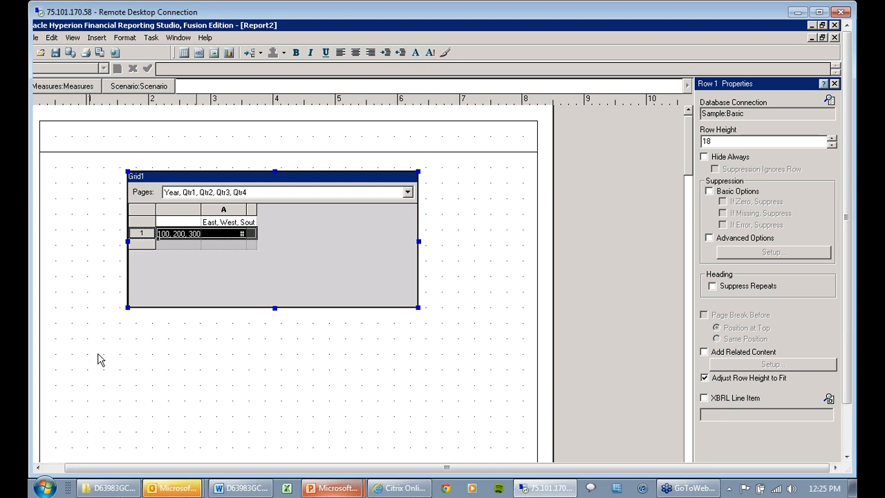
Insert a chart about 4.3 inches wide and 1.8 inches high in the empty report area below the grid.
{"action": "left_click", "coordinate": [301, 424]}
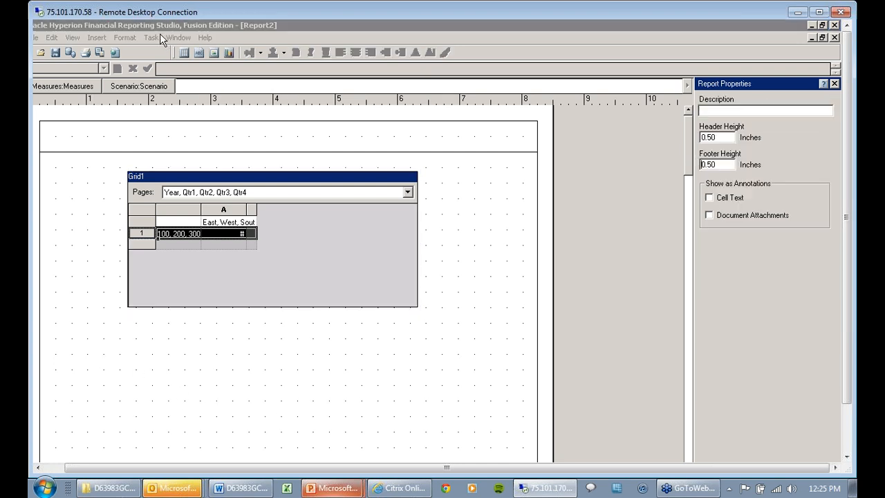
{"action": "left_click", "coordinate": [231, 54]}
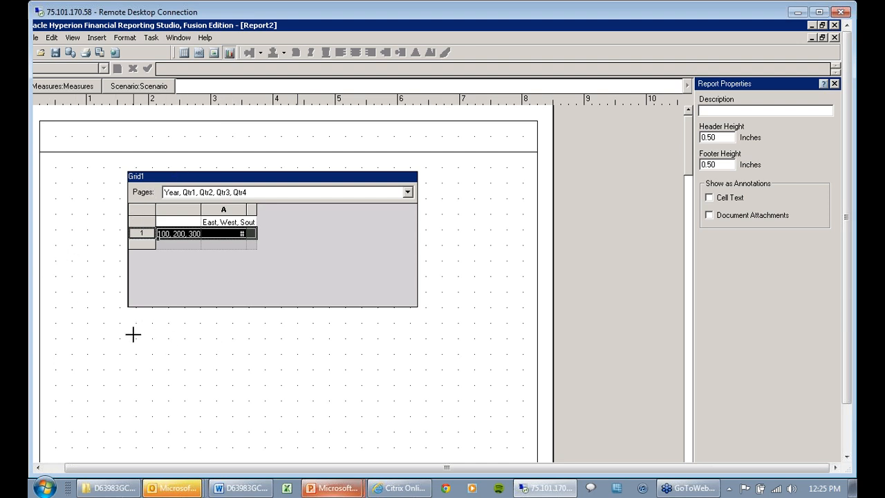
{"action": "left_click_drag", "start_coordinate": [133, 334], "coordinate": [400, 446]}
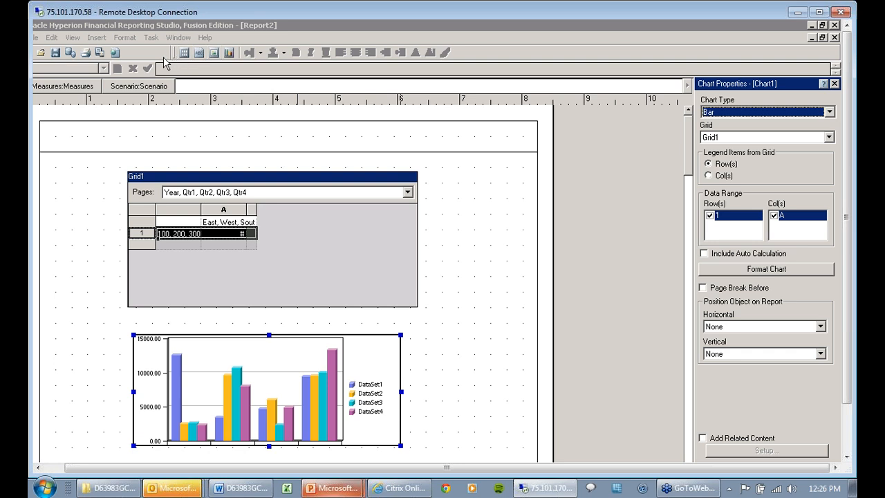
Preview the report as a PDF, examine the grid data and the bar chart below it, and close the preview.
{"action": "left_click", "coordinate": [101, 54]}
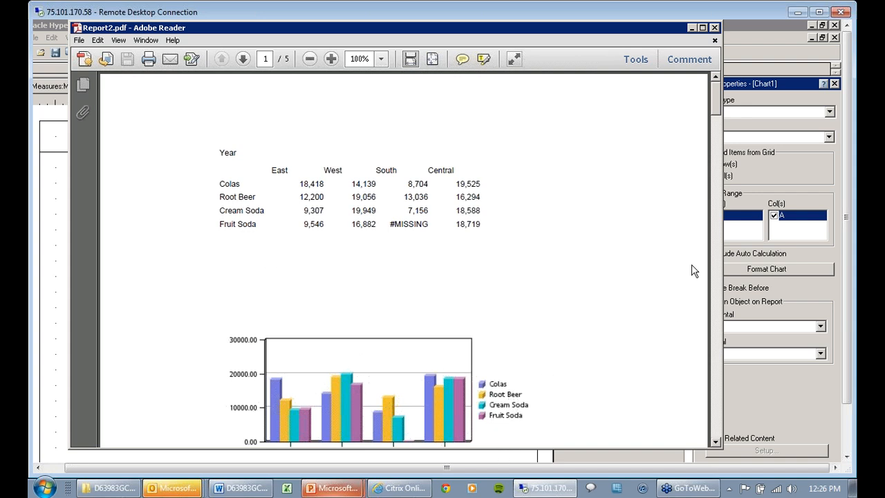
{"action": "left_click_drag", "start_coordinate": [719, 112], "coordinate": [722, 127]}
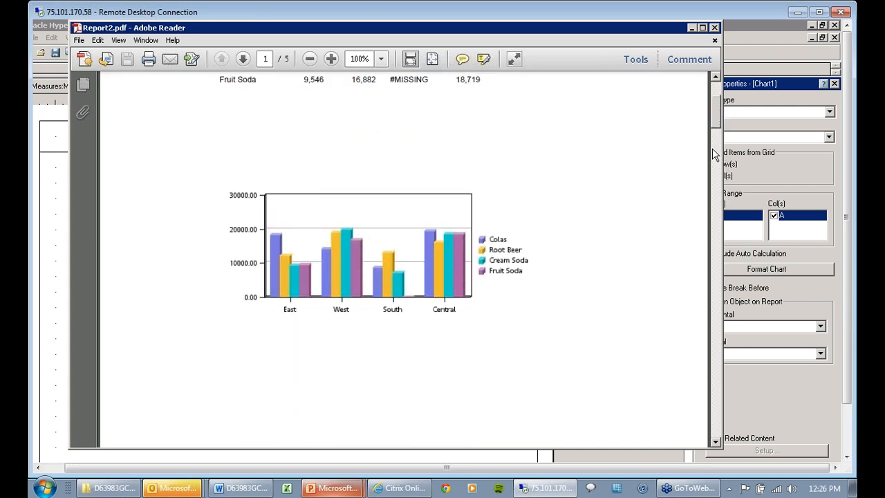
{"action": "scroll", "coordinate": [715, 113], "scroll_direction": "up", "scroll_amount": 2}
{"action": "scroll", "coordinate": [715, 114], "scroll_direction": "up", "scroll_amount": 1}
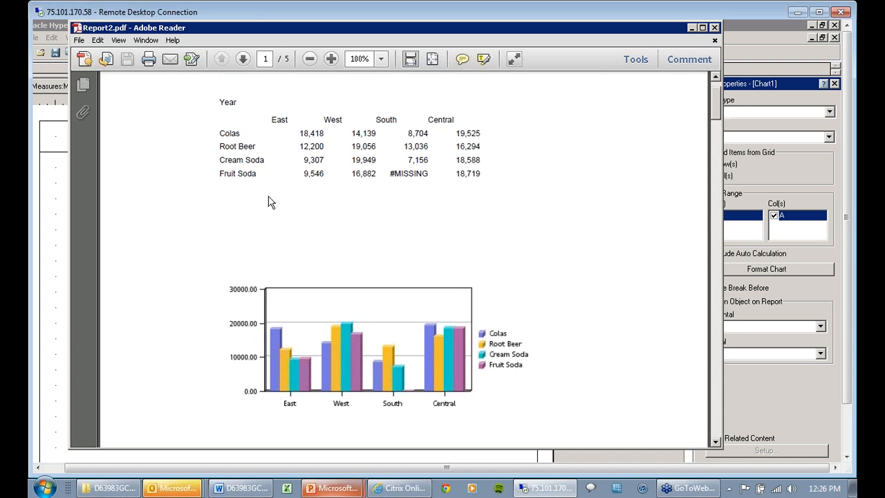
{"action": "left_click", "coordinate": [714, 28]}
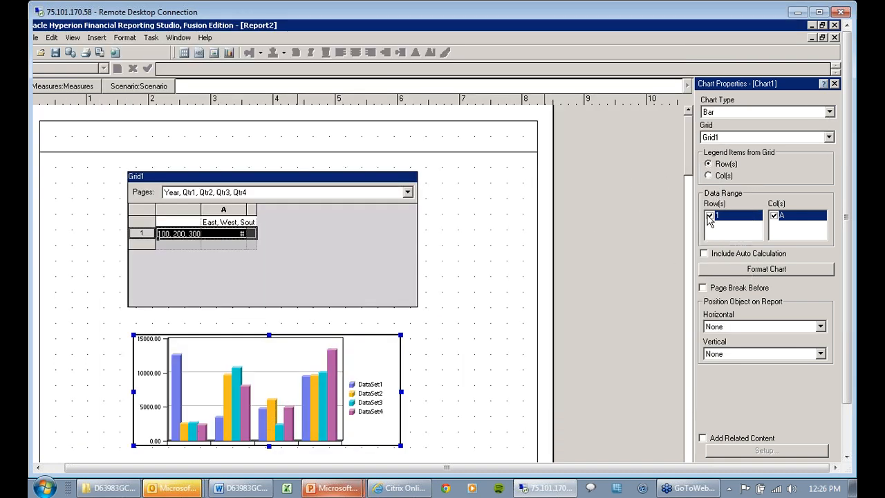
Review the chart's formatting options, covering Appearance, Legend, Axes, Element Style and Bar Options, without applying changes.
{"action": "left_click", "coordinate": [762, 271]}
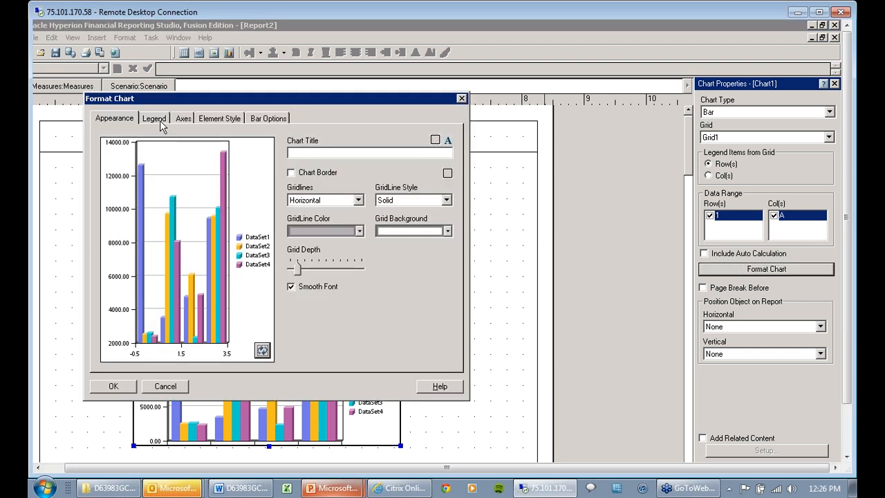
{"action": "left_click", "coordinate": [160, 118]}
{"action": "left_click", "coordinate": [186, 119]}
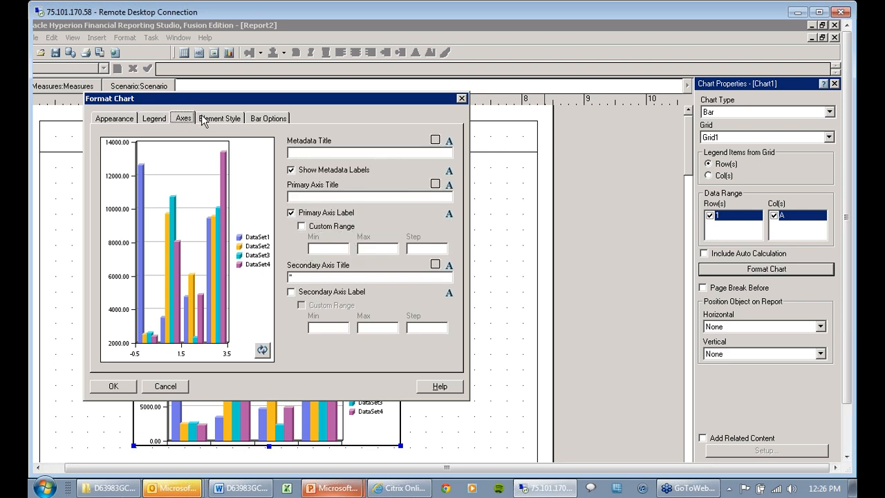
{"action": "left_click", "coordinate": [235, 120]}
{"action": "left_click", "coordinate": [261, 118]}
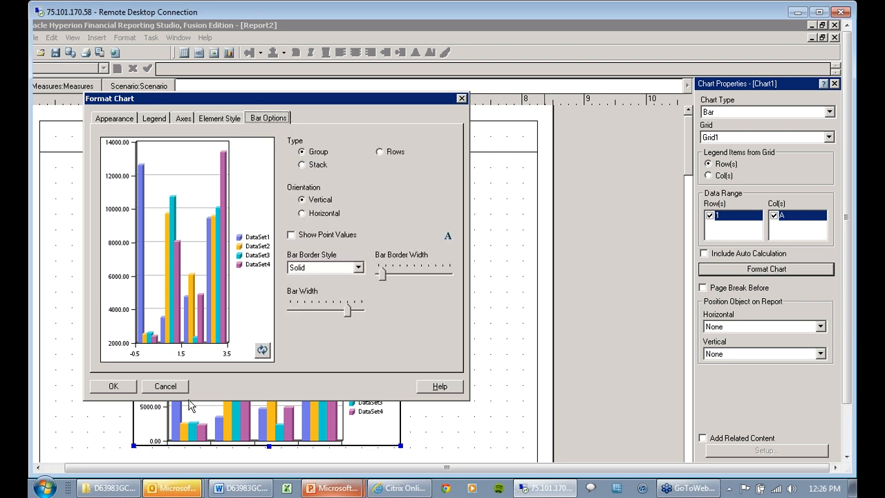
{"action": "left_click", "coordinate": [166, 386]}
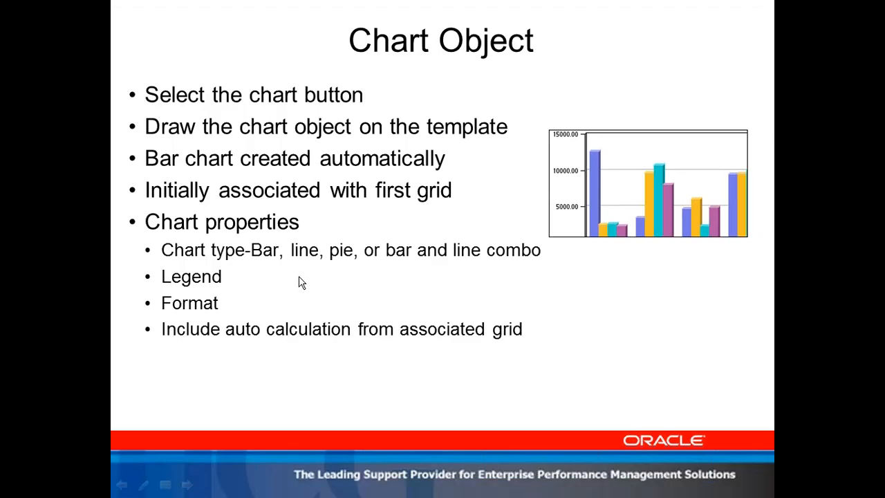
Advance the slide show to the Text Object slide, and return to the report to examine its header and footer areas.
{"action": "left_click", "coordinate": [343, 293]}
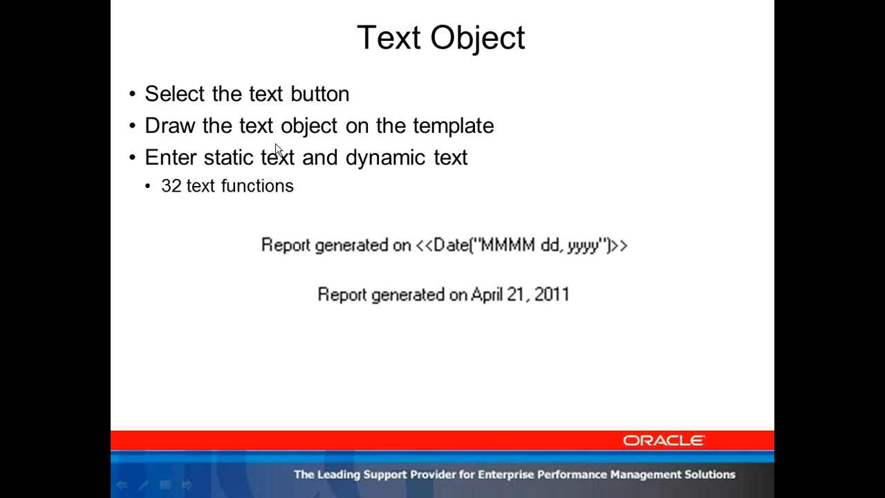
{"action": "key", "text": "alt+Tab"}
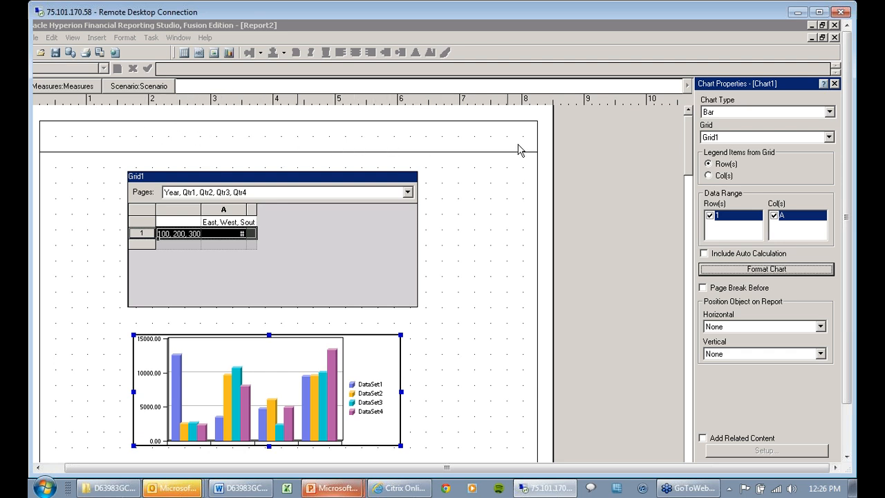
{"action": "left_click", "coordinate": [50, 468]}
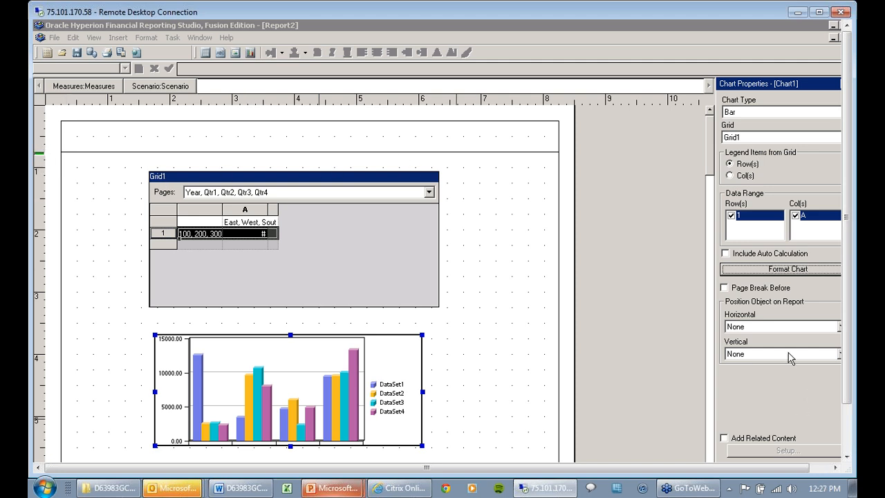
{"action": "left_click", "coordinate": [714, 168]}
{"action": "left_click_drag", "start_coordinate": [714, 168], "coordinate": [741, 479]}
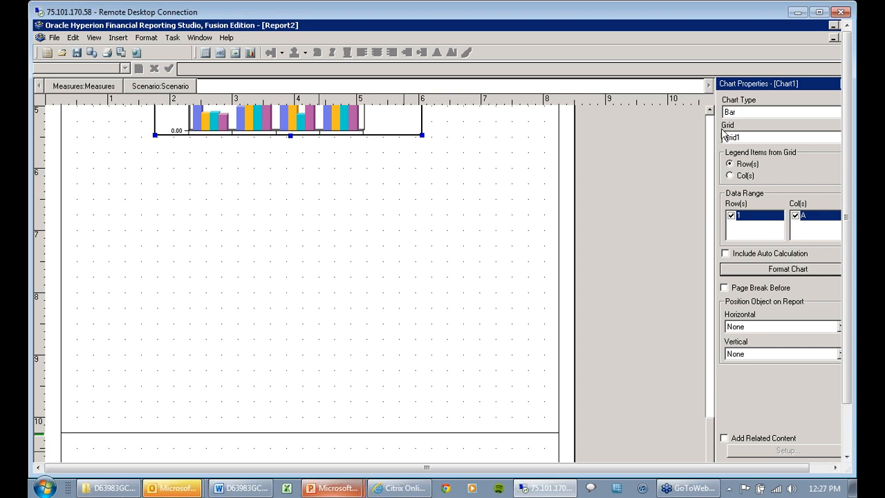
{"action": "scroll", "coordinate": [712, 138], "scroll_direction": "up", "scroll_amount": 5}
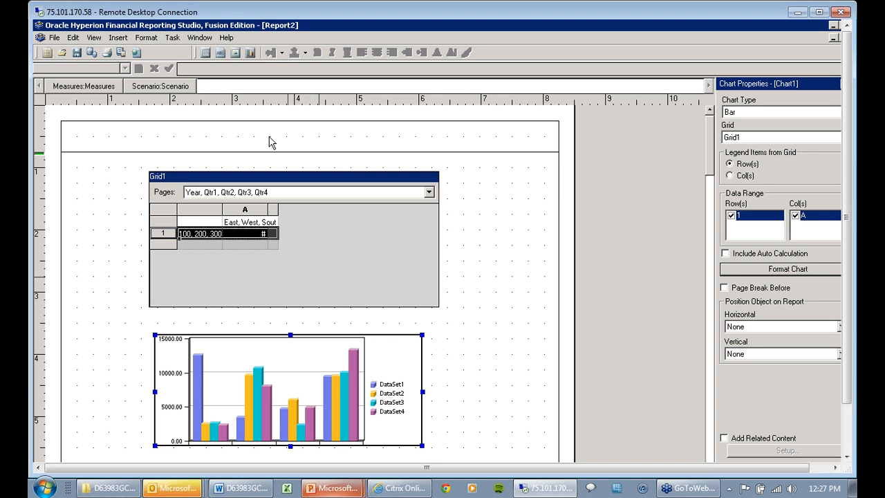
Insert a text object about 1.8 inches wide and 0.3 inches high in the report header, containing "kljasdfklhsadlkj sdlkj sldahkds".
{"action": "left_click", "coordinate": [219, 56]}
{"action": "left_click_drag", "start_coordinate": [213, 127], "coordinate": [325, 146]}
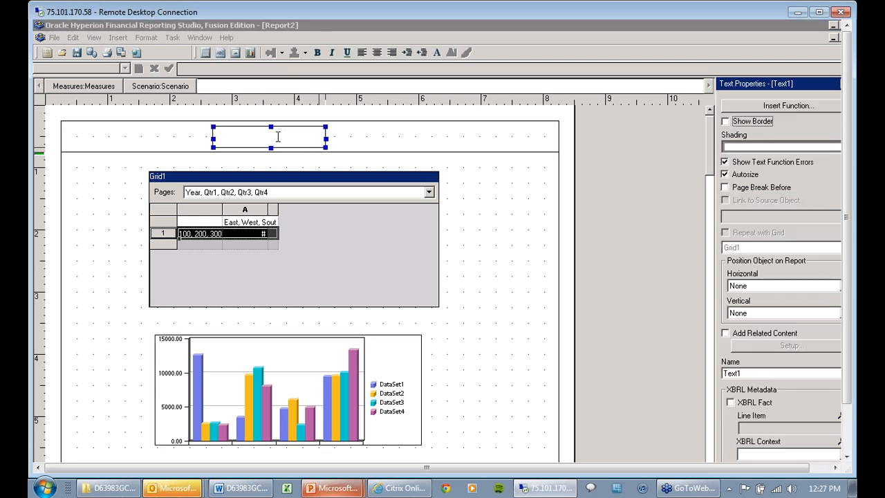
{"action": "type", "text": "kljasdfklhsadlkj sdlkj sldahkds"}
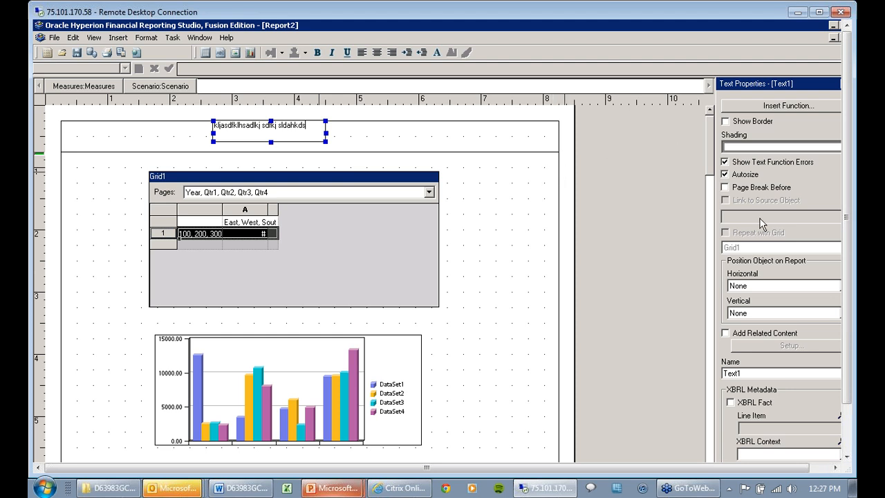
Review the functions available for the header text object, including ReportCreated, ReportFolder, GetCell and MemberAlias.
{"action": "left_click", "coordinate": [813, 470]}
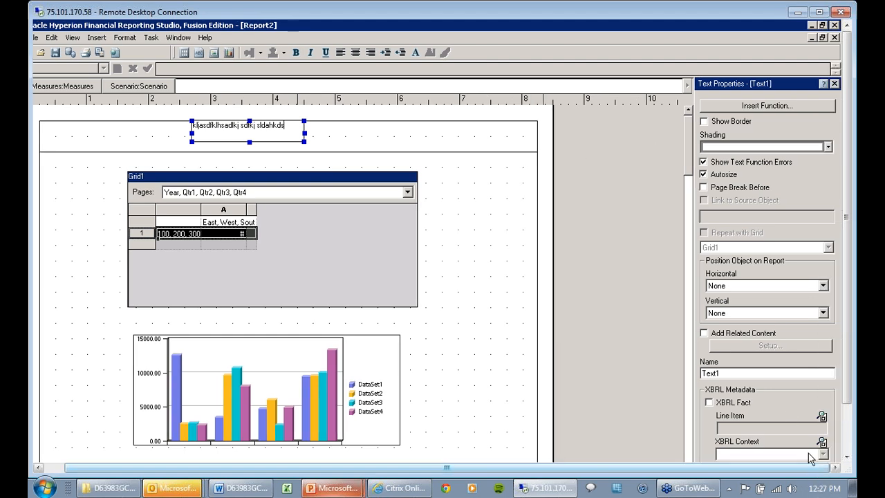
{"action": "left_click", "coordinate": [778, 107]}
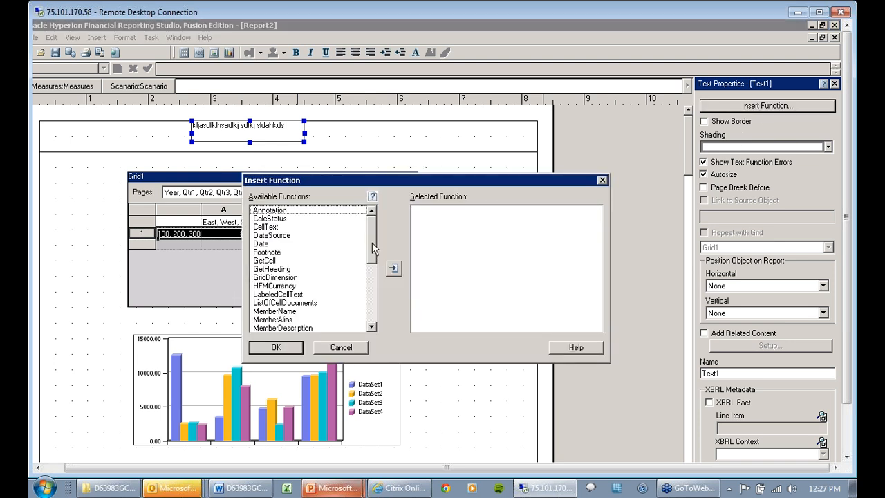
{"action": "scroll", "coordinate": [371, 255], "scroll_direction": "down", "scroll_amount": 5}
{"action": "scroll", "coordinate": [378, 243], "scroll_direction": "up", "scroll_amount": 5}
{"action": "left_click_drag", "start_coordinate": [371, 257], "coordinate": [372, 296]}
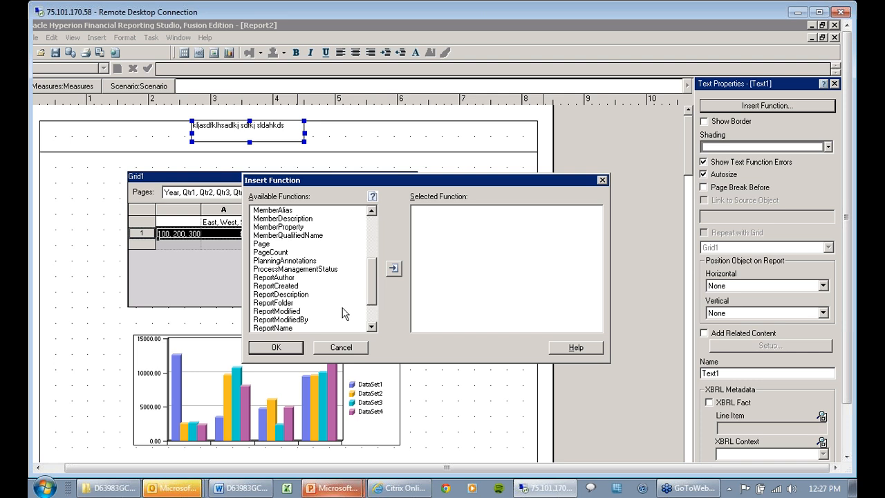
{"action": "left_click", "coordinate": [270, 280]}
{"action": "left_click", "coordinate": [274, 287]}
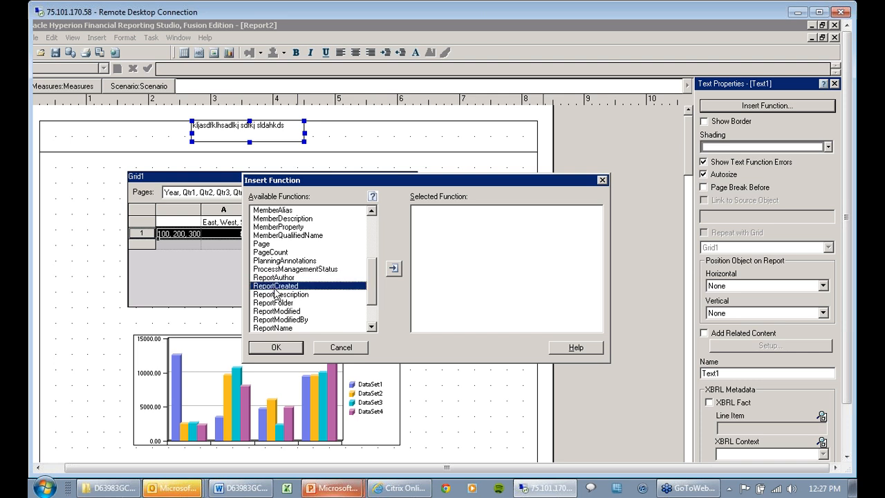
{"action": "left_click", "coordinate": [290, 304]}
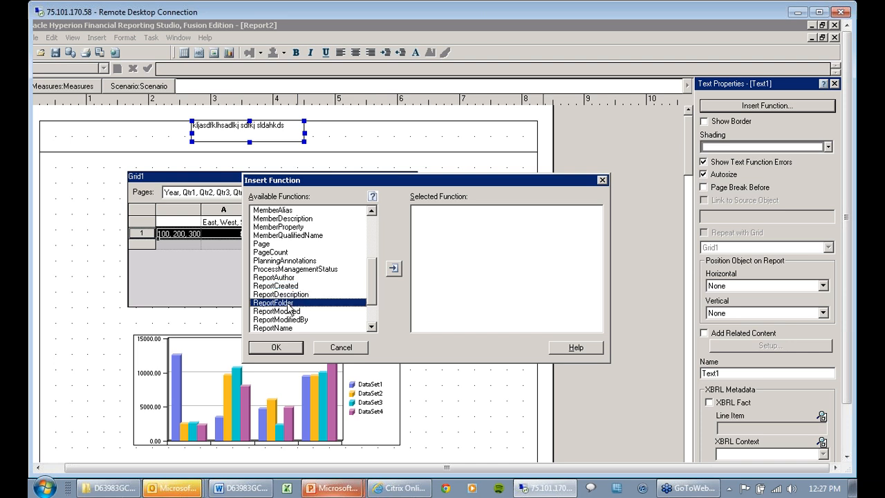
{"action": "left_click_drag", "start_coordinate": [371, 288], "coordinate": [332, 264]}
{"action": "left_click", "coordinate": [265, 219]}
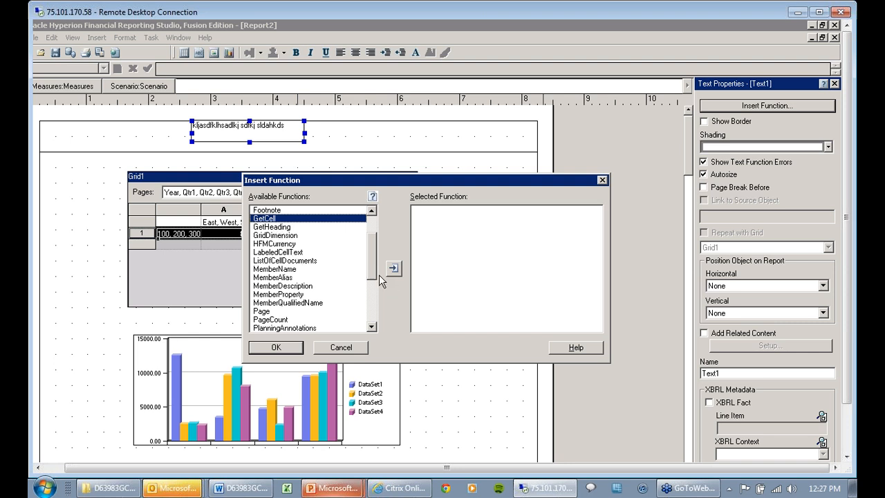
{"action": "left_click", "coordinate": [279, 278]}
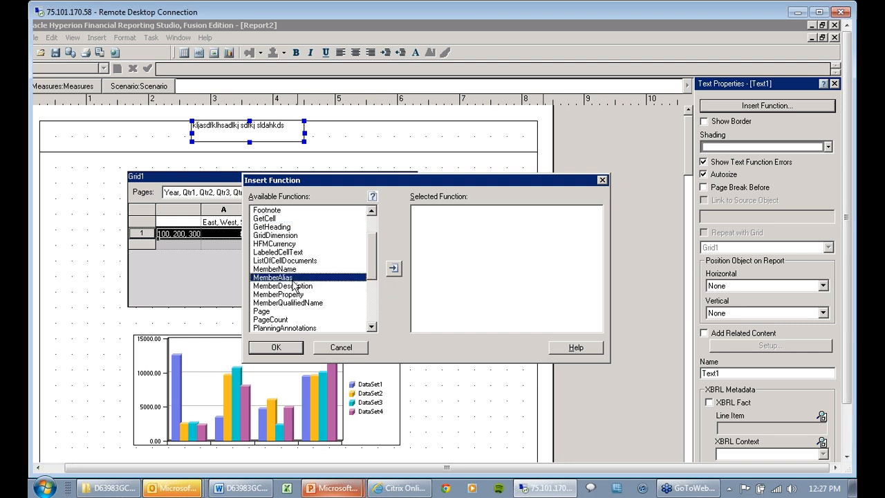
{"action": "scroll", "coordinate": [372, 274], "scroll_direction": "up", "scroll_amount": 1}
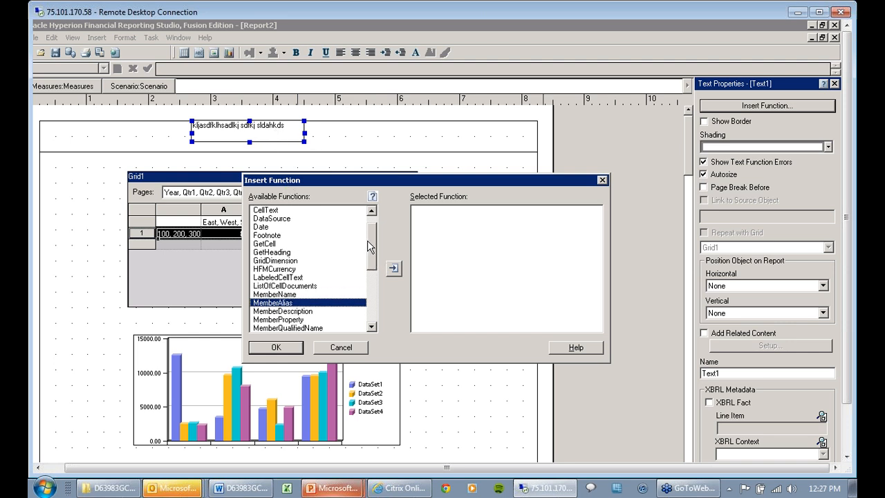
{"action": "scroll", "coordinate": [372, 239], "scroll_direction": "up", "scroll_amount": 1}
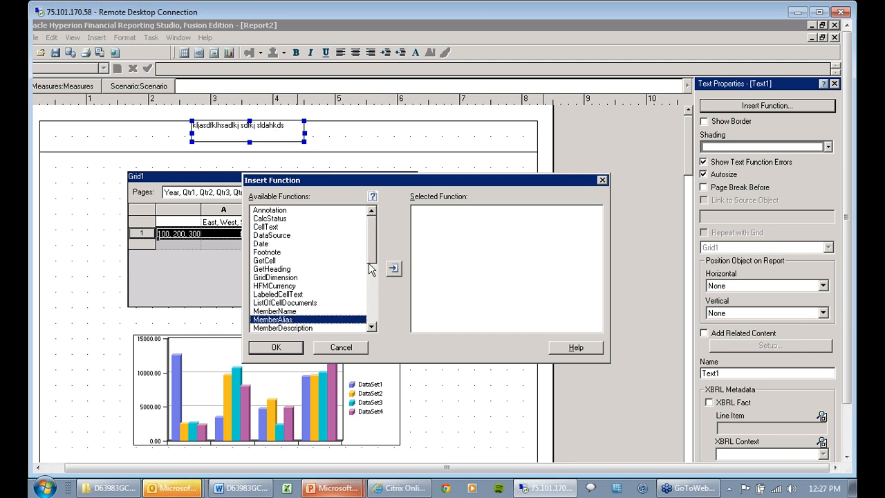
Examine the MemberAlias function's GridName, Row/Col/Page and DimName arguments, and leave the function list without inserting it.
{"action": "left_click", "coordinate": [394, 269]}
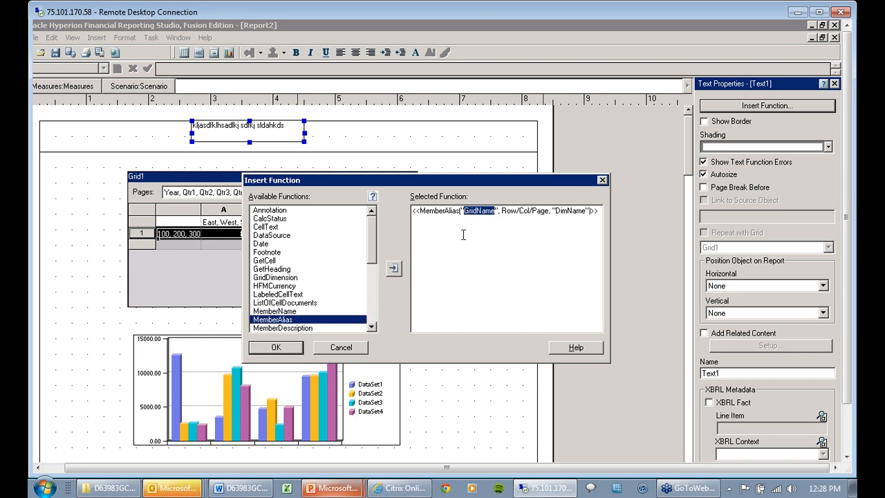
{"action": "left_click", "coordinate": [468, 210]}
{"action": "left_click_drag", "start_coordinate": [468, 211], "coordinate": [574, 214]}
{"action": "left_click", "coordinate": [532, 256]}
{"action": "left_click_drag", "start_coordinate": [463, 210], "coordinate": [575, 216]}
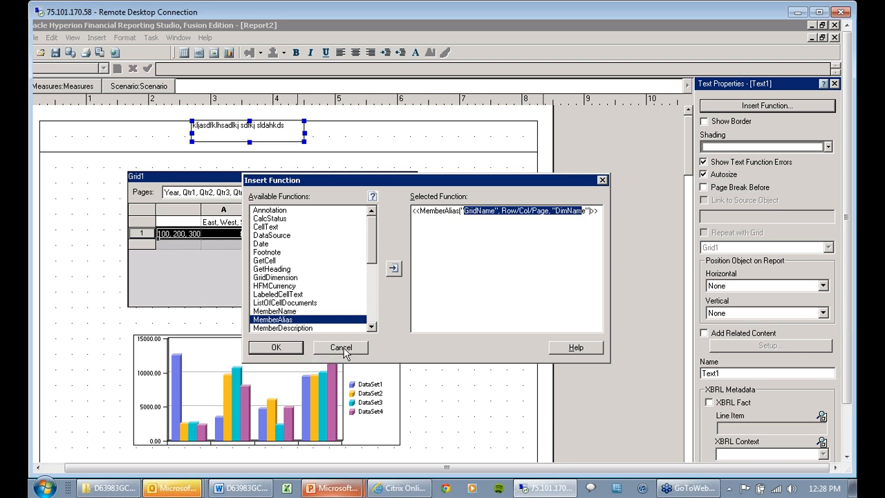
{"action": "left_click", "coordinate": [341, 347]}
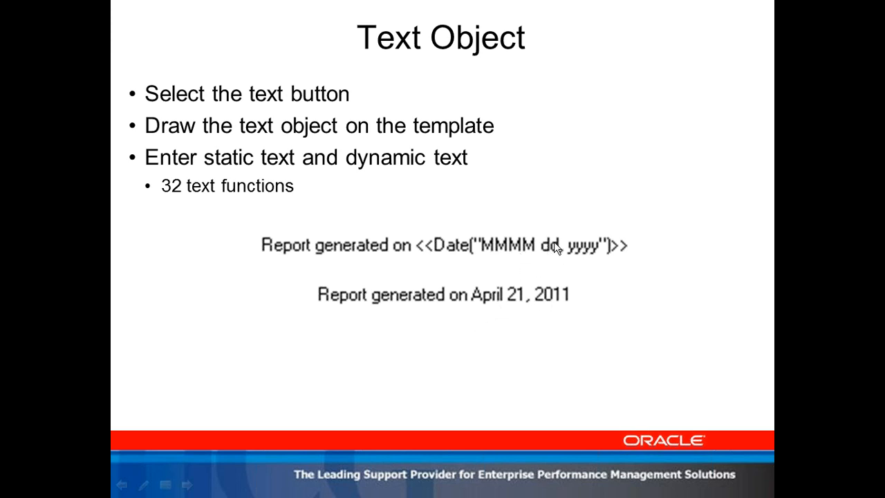
Show the Image Object slide, return to the report and insert globe005.gif at the left end of the header.
{"action": "left_click", "coordinate": [467, 165]}
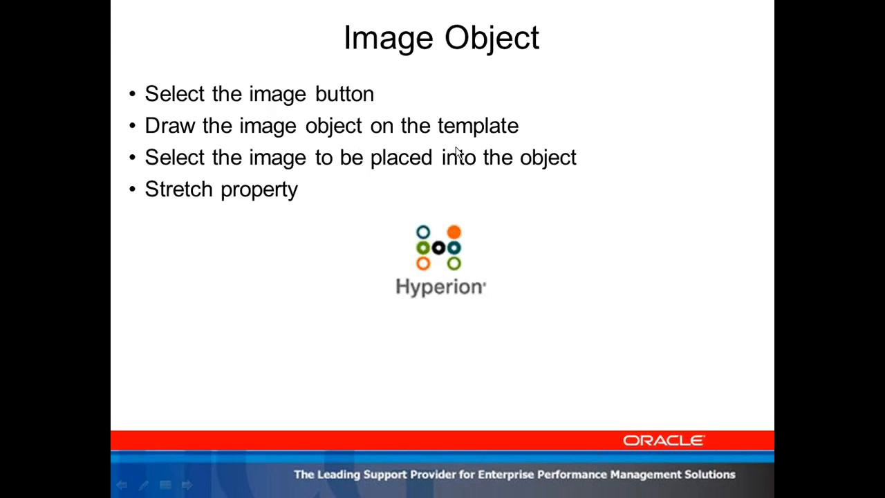
{"action": "key", "text": "alt+Tab"}
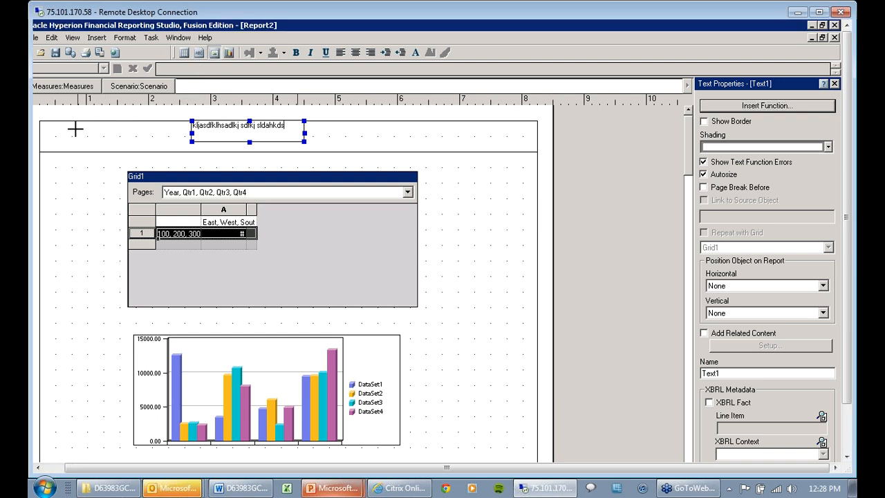
{"action": "left_click_drag", "start_coordinate": [67, 126], "coordinate": [135, 146]}
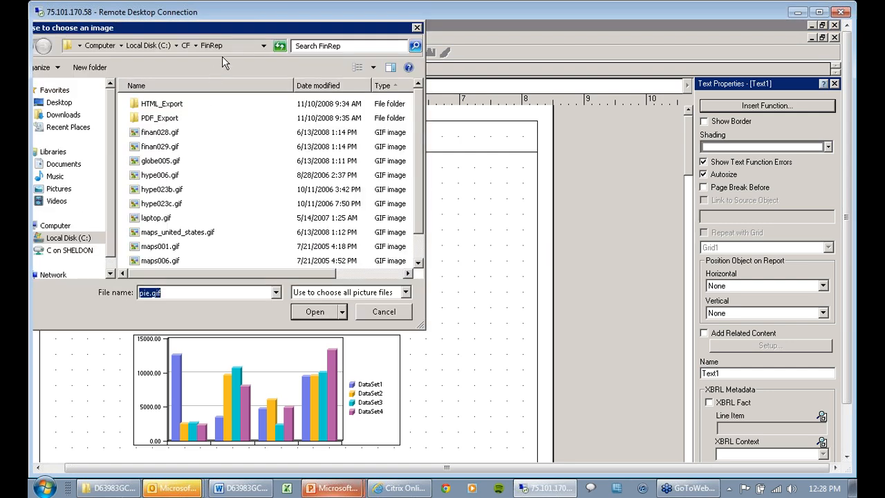
{"action": "left_click_drag", "start_coordinate": [266, 32], "coordinate": [489, 87]}
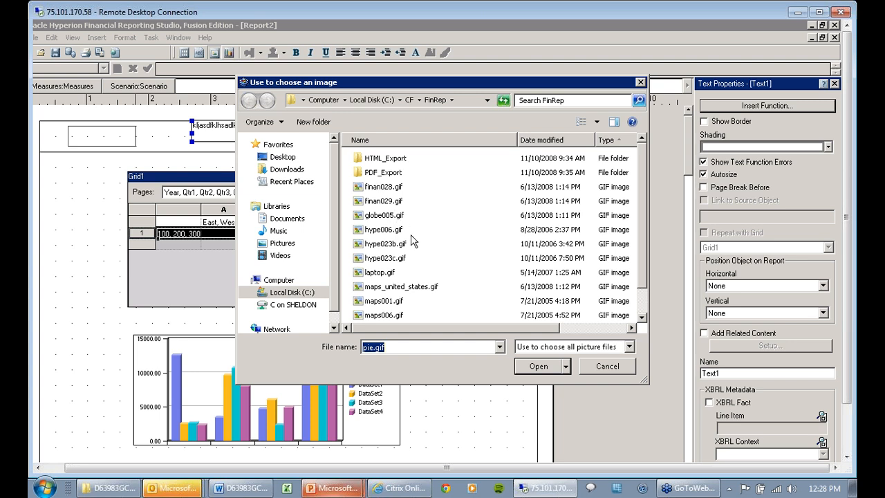
{"action": "left_click", "coordinate": [382, 215]}
{"action": "left_click", "coordinate": [552, 369]}
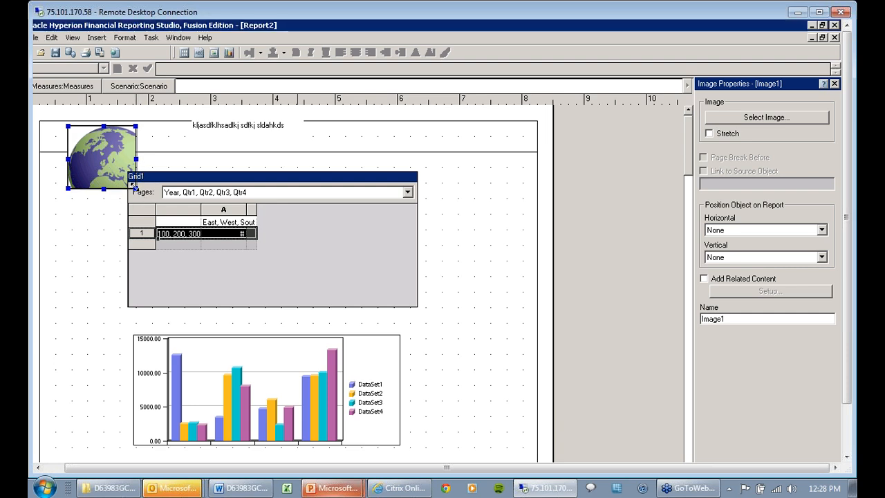
Enlarge the globe image object to about 2.9 by 2 inches and enable Stretch so the picture fills it.
{"action": "left_click_drag", "start_coordinate": [136, 188], "coordinate": [244, 253]}
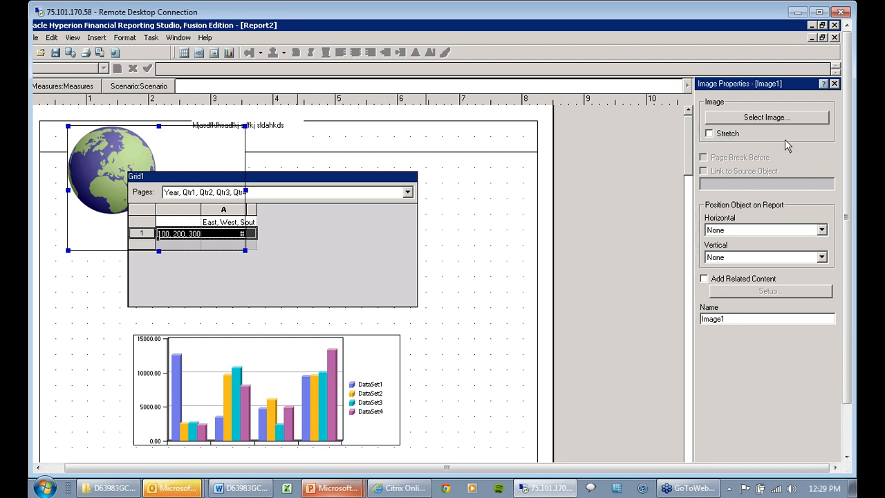
{"action": "left_click", "coordinate": [709, 134]}
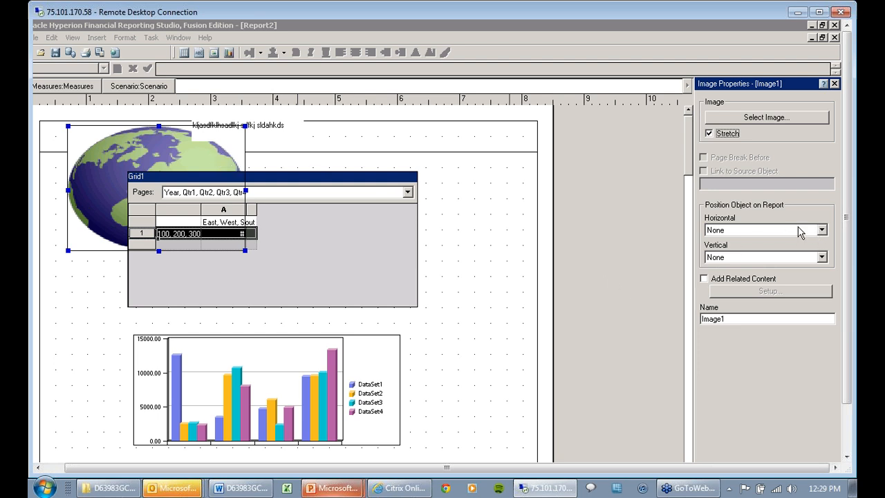
Bring the globe image in front of the grid and header text, and send it back behind them.
{"action": "left_click", "coordinate": [488, 219]}
{"action": "right_click", "coordinate": [173, 154]}
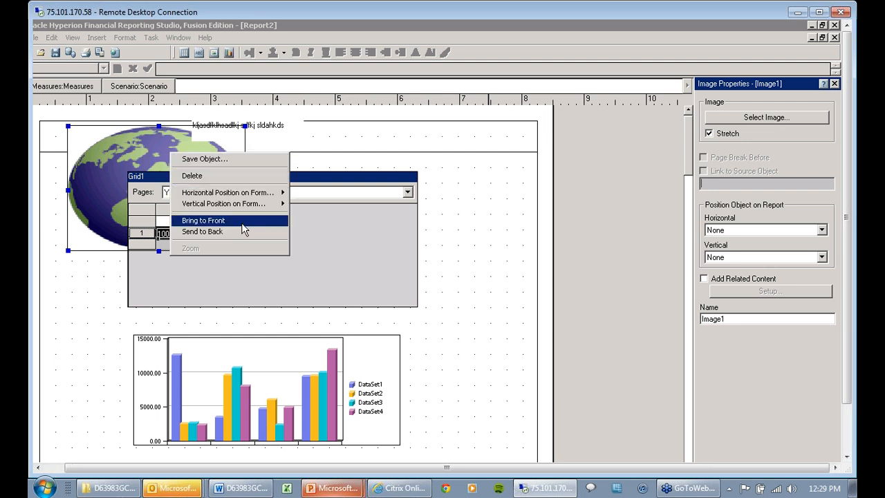
{"action": "left_click", "coordinate": [240, 220]}
{"action": "right_click", "coordinate": [211, 199]}
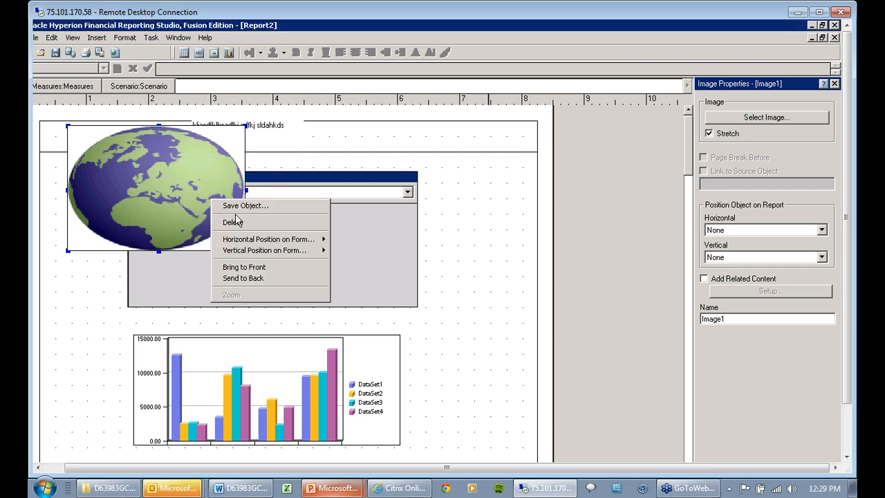
{"action": "left_click", "coordinate": [271, 279]}
{"action": "left_click", "coordinate": [495, 238]}
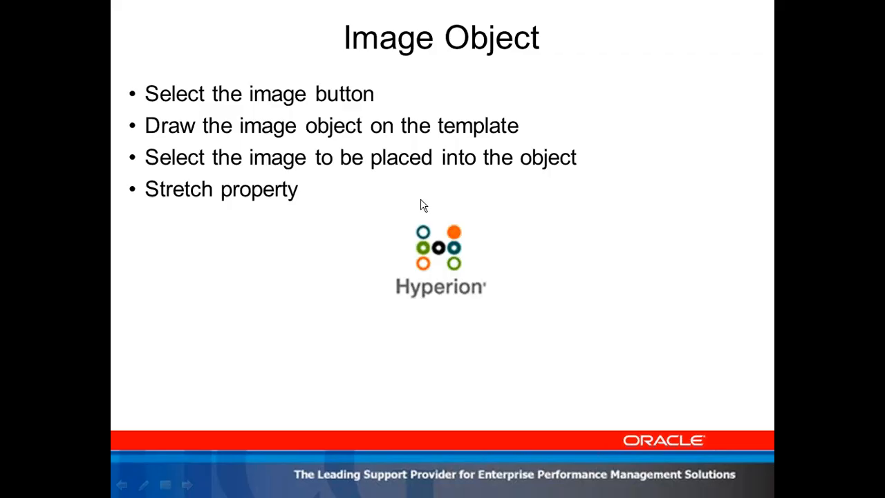
Show the Financial Reporting Example slide, return to the report and save it as TestRep2 in the folder that holds TestRep.
{"action": "left_click", "coordinate": [417, 206]}
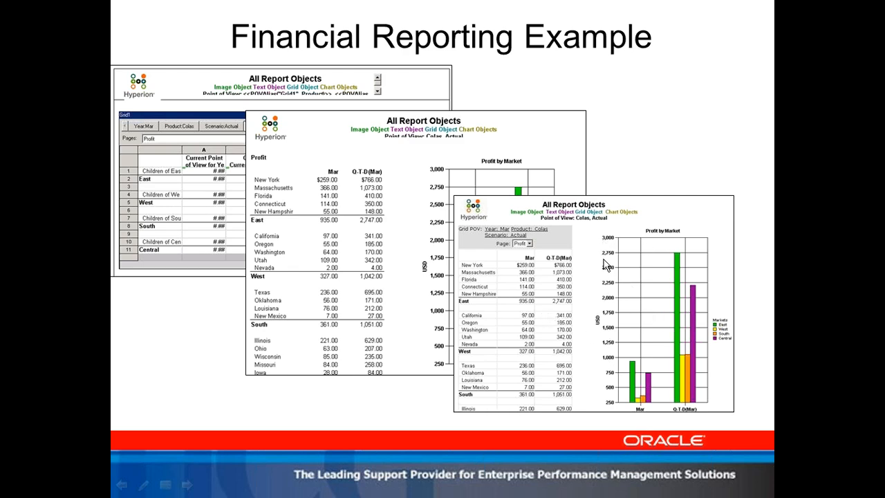
{"action": "key", "text": "alt+Tab"}
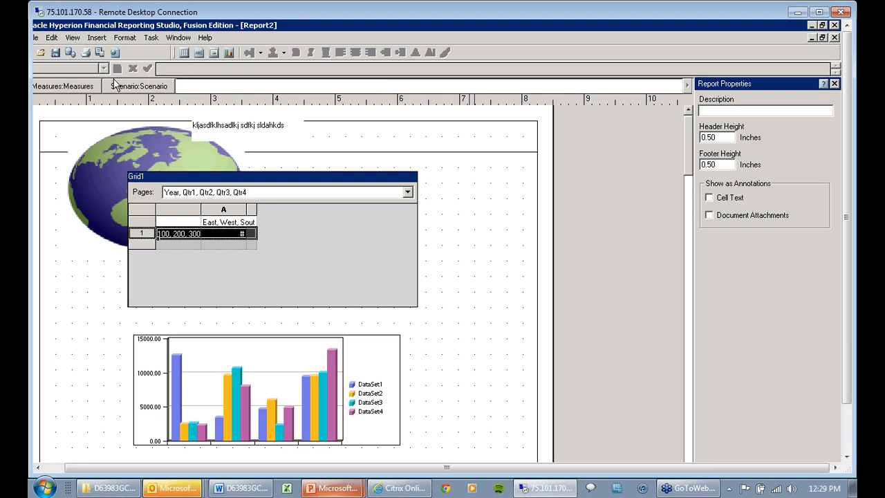
{"action": "left_click", "coordinate": [59, 53]}
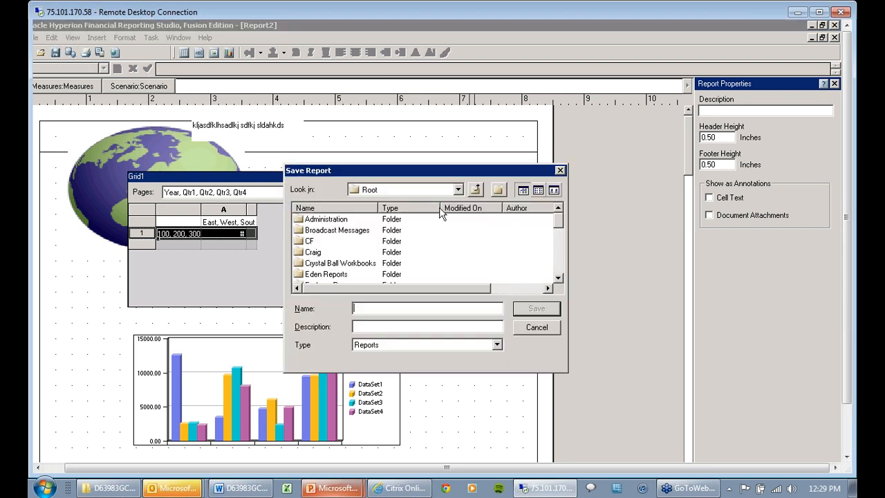
{"action": "left_click", "coordinate": [315, 253]}
{"action": "double_click", "coordinate": [317, 254]}
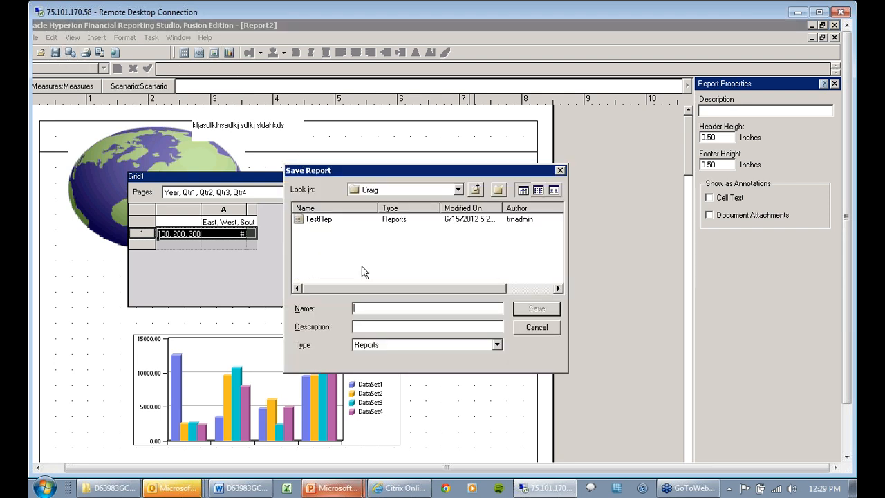
{"action": "left_click", "coordinate": [319, 219]}
{"action": "left_click", "coordinate": [395, 308]}
{"action": "left_click", "coordinate": [534, 308]}
Switch to the EPM Workspace and open TestRep2 from the folder where it was saved.
{"action": "left_click", "coordinate": [851, 446]}
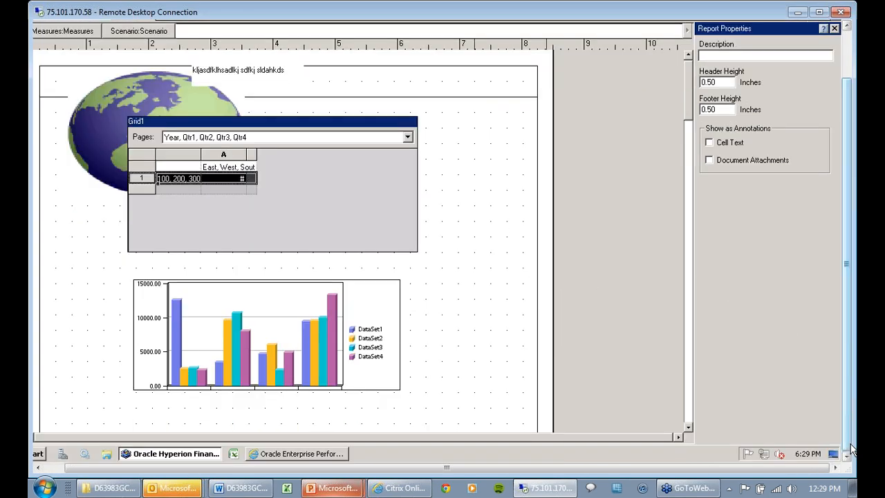
{"action": "left_click", "coordinate": [283, 454]}
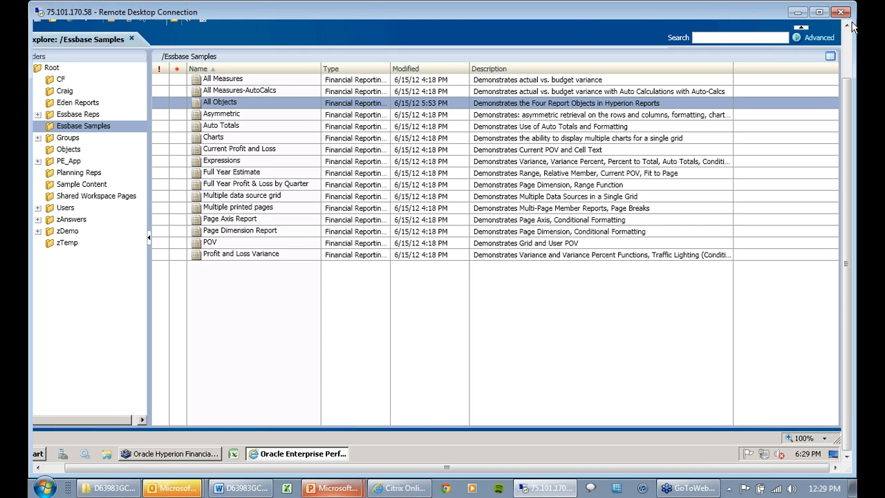
{"action": "left_click", "coordinate": [847, 39]}
{"action": "left_click", "coordinate": [63, 147]}
{"action": "left_click", "coordinate": [231, 172]}
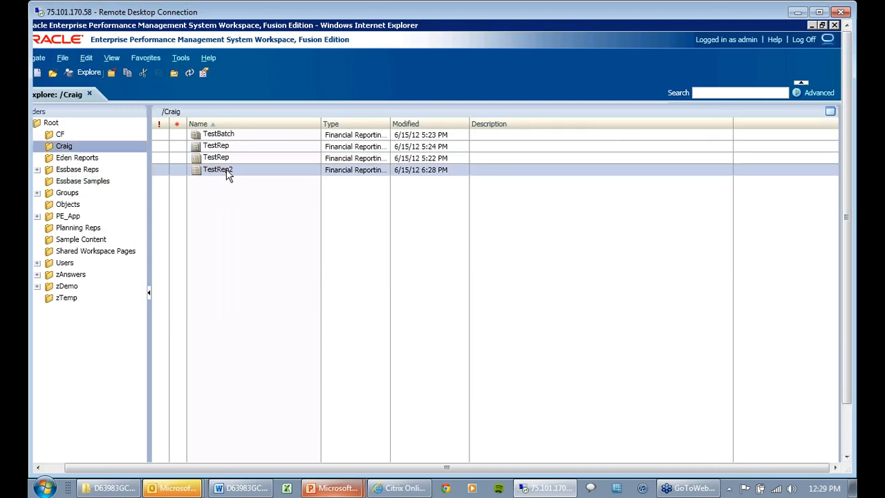
{"action": "double_click", "coordinate": [231, 170]}
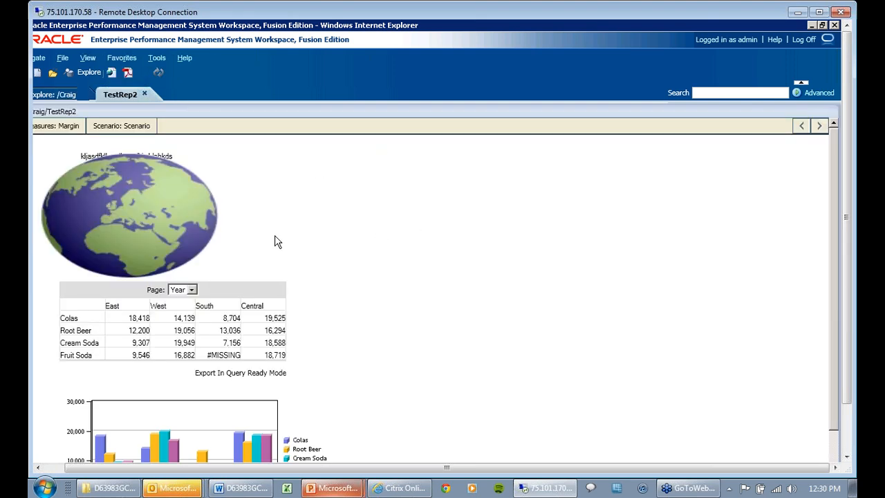
Set the grid's page to Qtr2 and look over the report's image, grid and chart.
{"action": "left_click", "coordinate": [192, 290]}
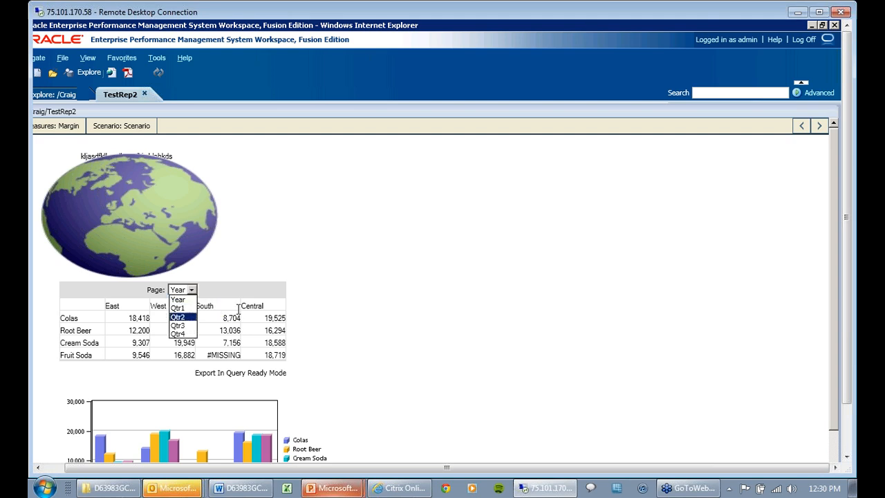
{"action": "left_click", "coordinate": [178, 317]}
{"action": "scroll", "coordinate": [560, 331], "scroll_direction": "down", "scroll_amount": 1}
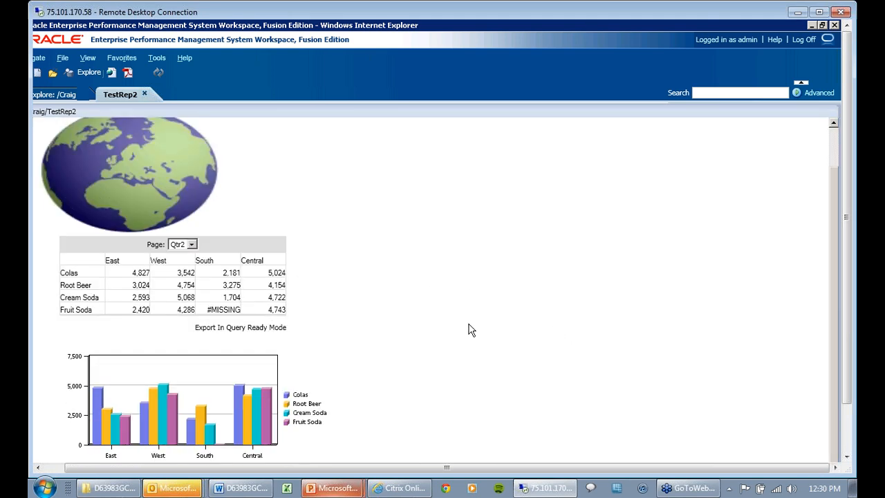
{"action": "scroll", "coordinate": [280, 310], "scroll_direction": "up", "scroll_amount": 1}
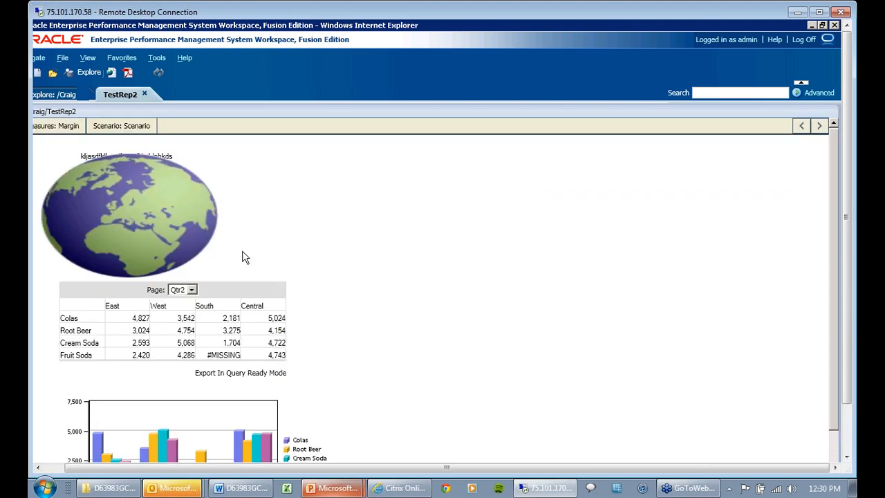
{"action": "scroll", "coordinate": [249, 334], "scroll_direction": "down", "scroll_amount": 1}
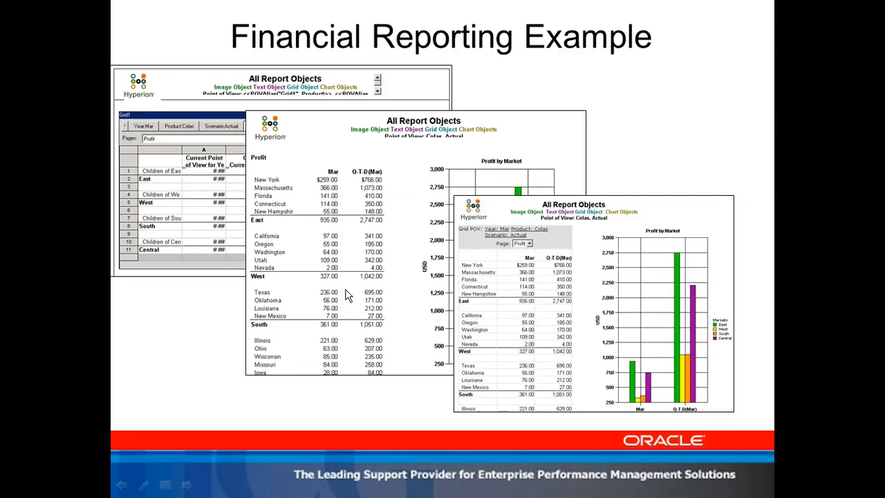
Show the View and Distribute Financial Reports slide, return to Workspace and open TestRep2 in PDF Preview.
{"action": "key", "text": "Right"}
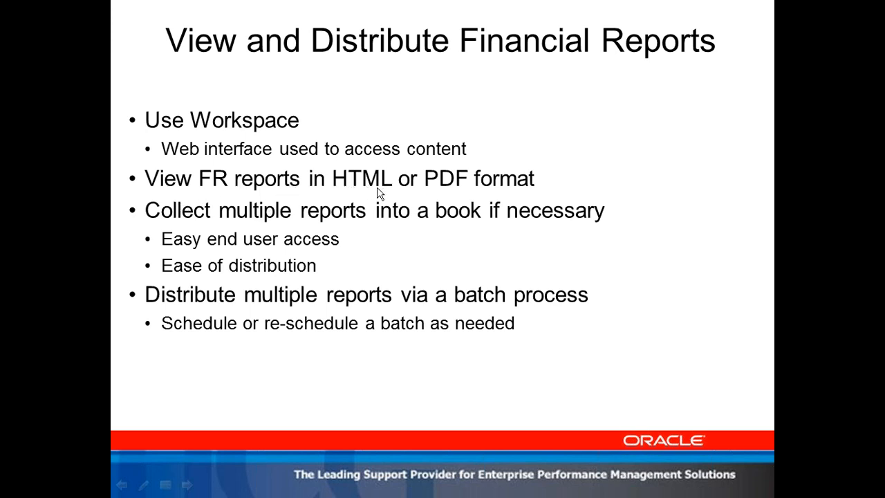
{"action": "key", "text": "alt+Tab"}
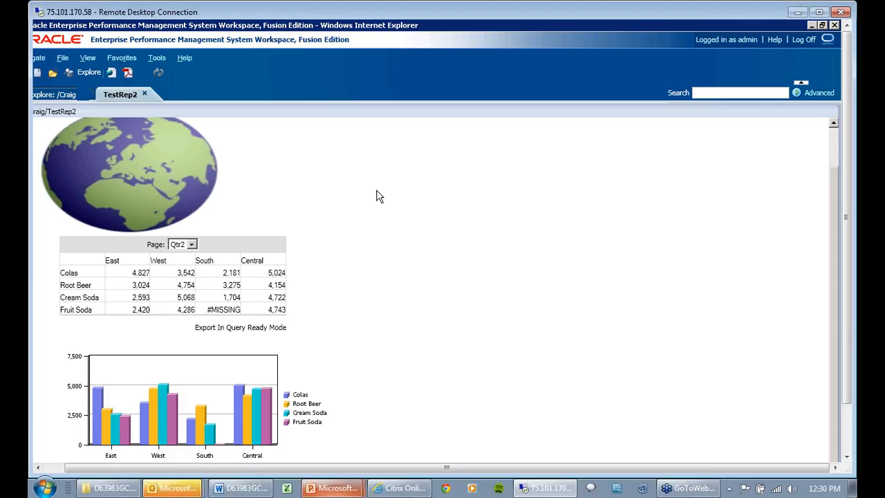
{"action": "left_click", "coordinate": [64, 99]}
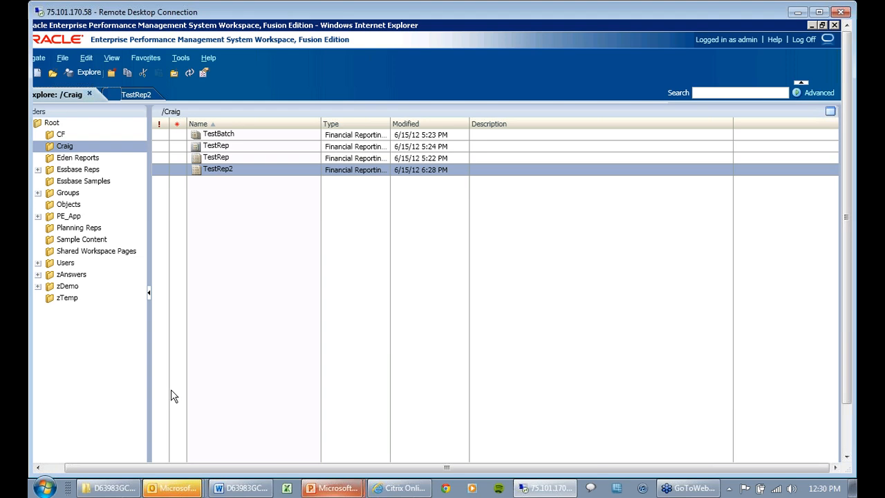
{"action": "left_click", "coordinate": [63, 469]}
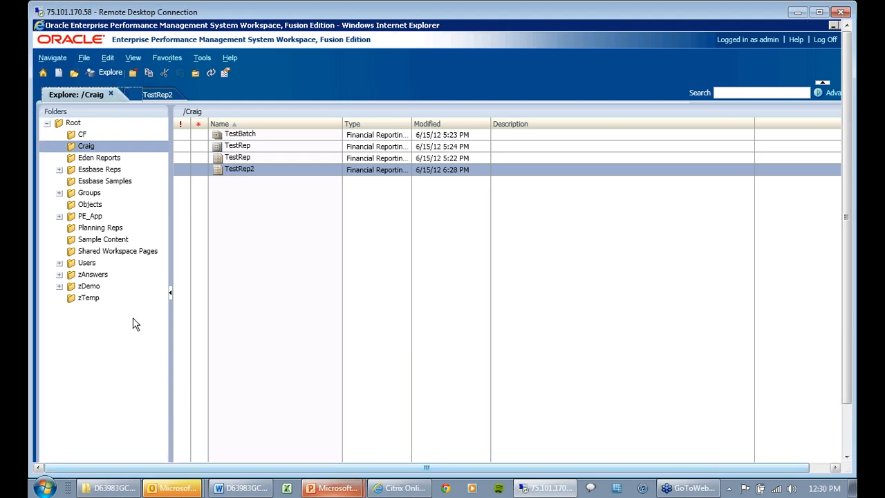
{"action": "right_click", "coordinate": [271, 170]}
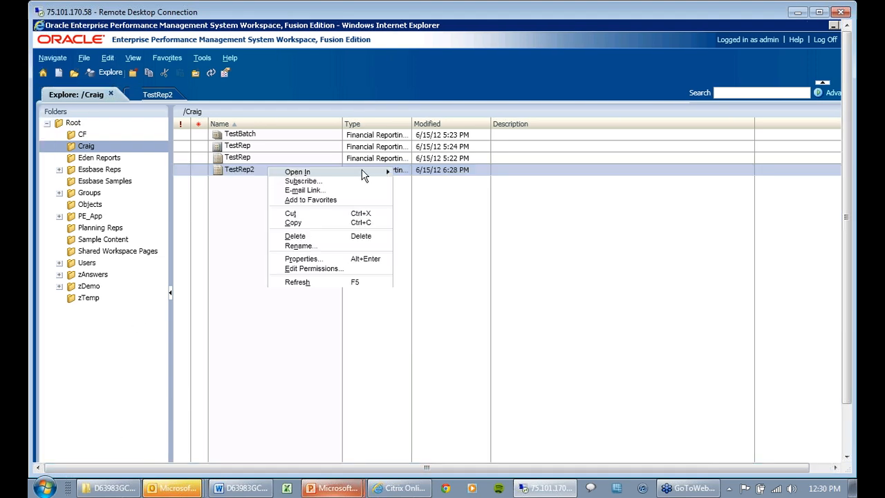
{"action": "mouse_move", "coordinate": [365, 174]}
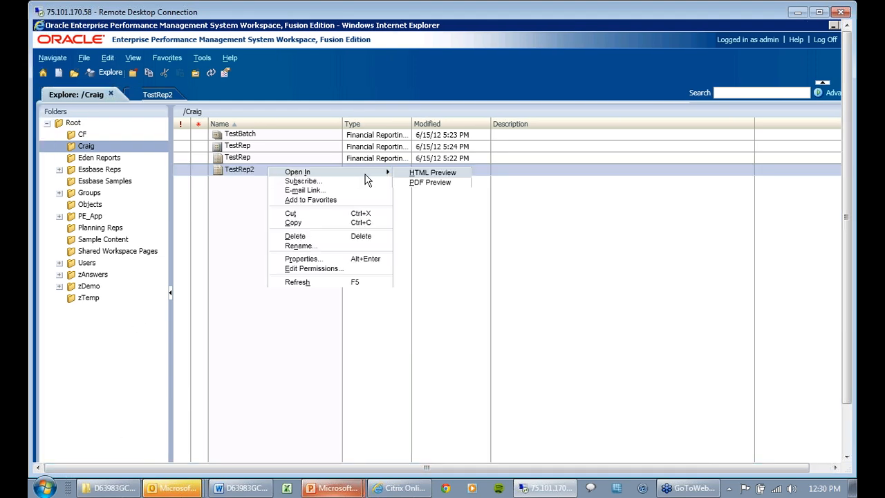
{"action": "left_click", "coordinate": [429, 182]}
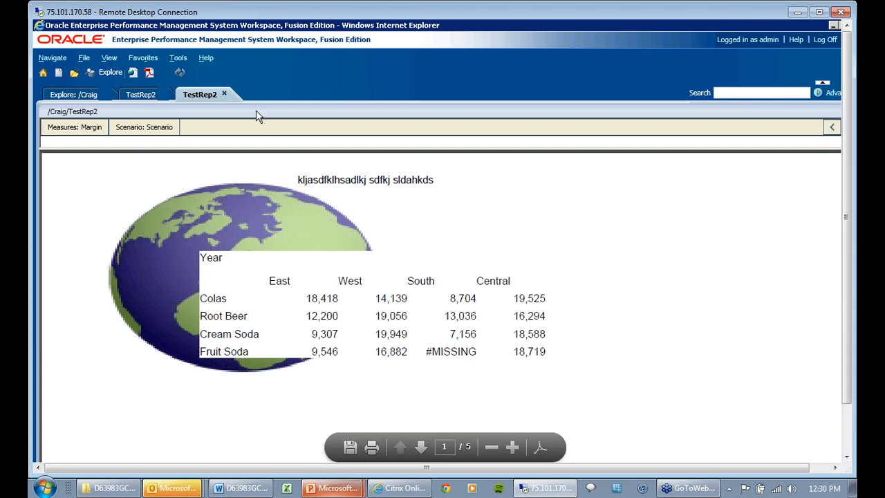
Close the PDF and HTML views of TestRep2, leaving only the folder explorer open.
{"action": "left_click", "coordinate": [224, 92]}
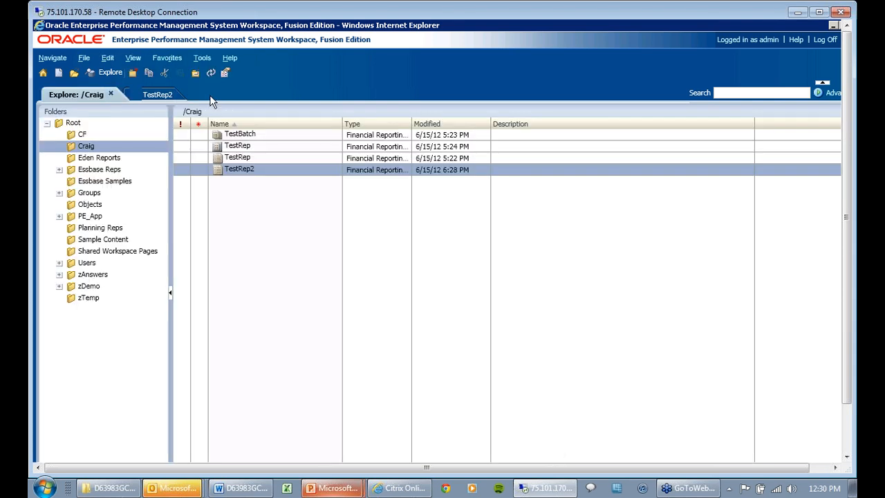
{"action": "left_click", "coordinate": [158, 95]}
{"action": "left_click", "coordinate": [167, 95]}
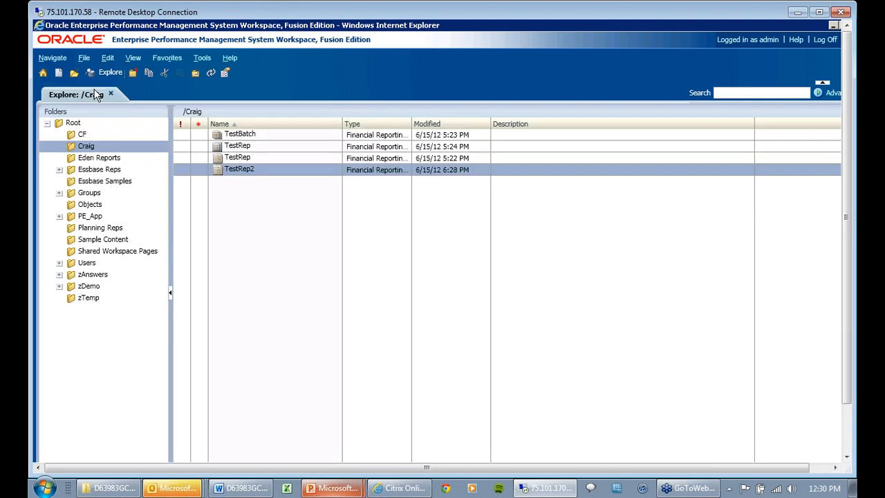
Revisit the distribution slide, return to Workspace and create a new document with the Collect Reports into a Book task.
{"action": "key", "text": "alt+Tab"}
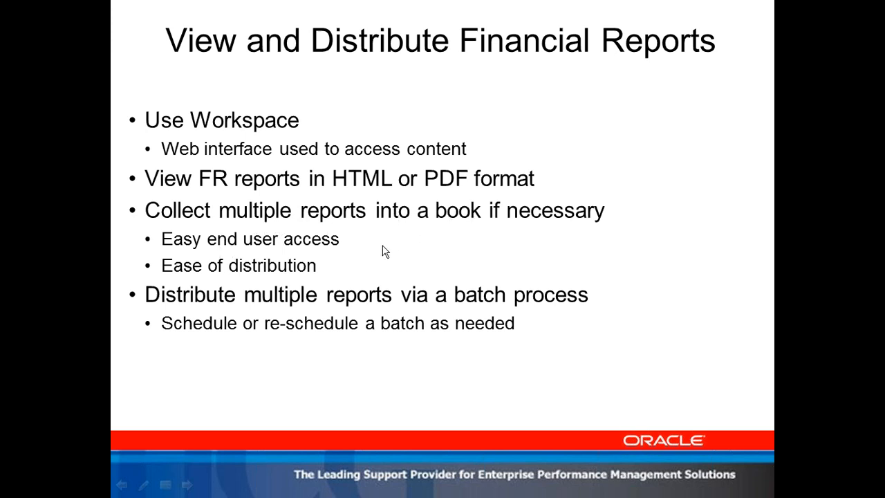
{"action": "key", "text": "alt+Tab"}
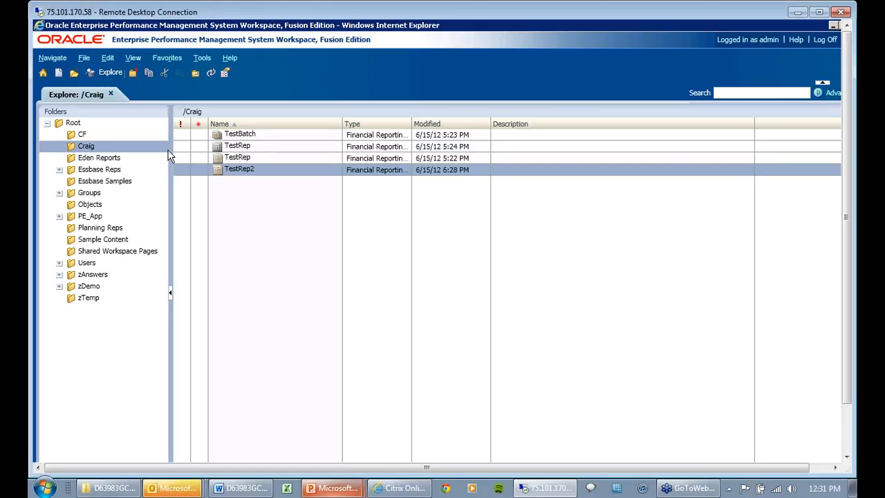
{"action": "left_click", "coordinate": [85, 60]}
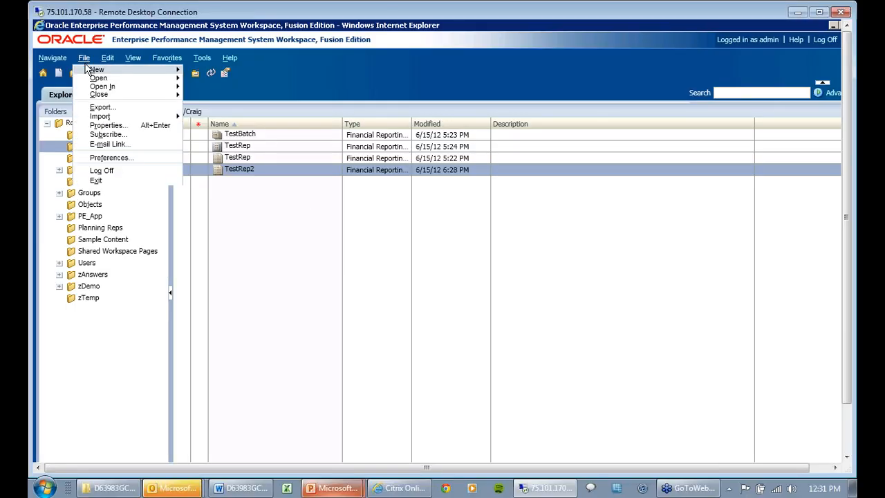
{"action": "mouse_move", "coordinate": [130, 70]}
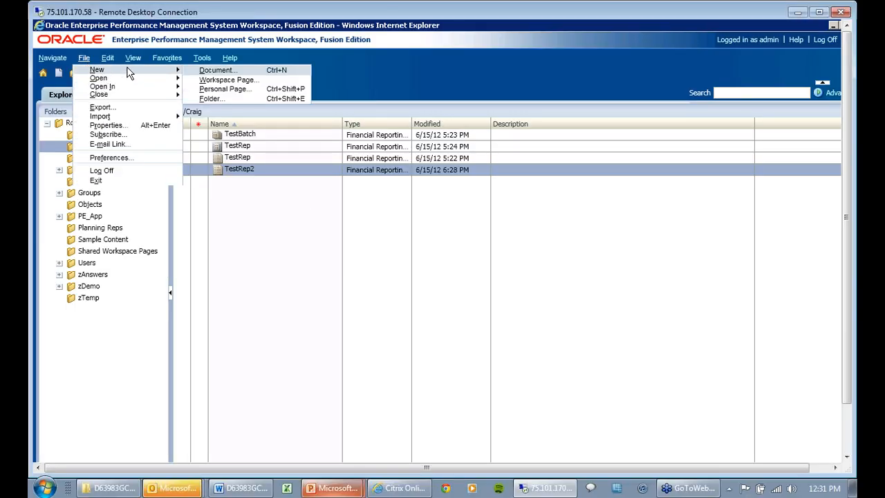
{"action": "left_click", "coordinate": [213, 71]}
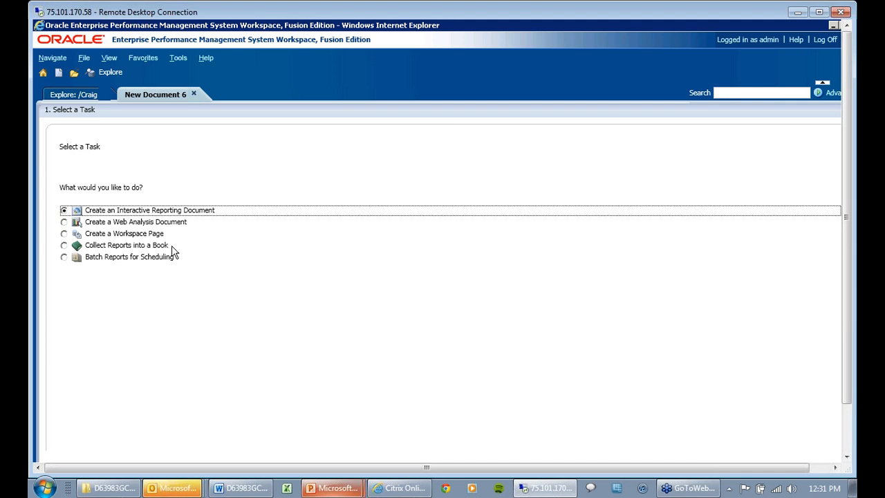
{"action": "left_click", "coordinate": [65, 246]}
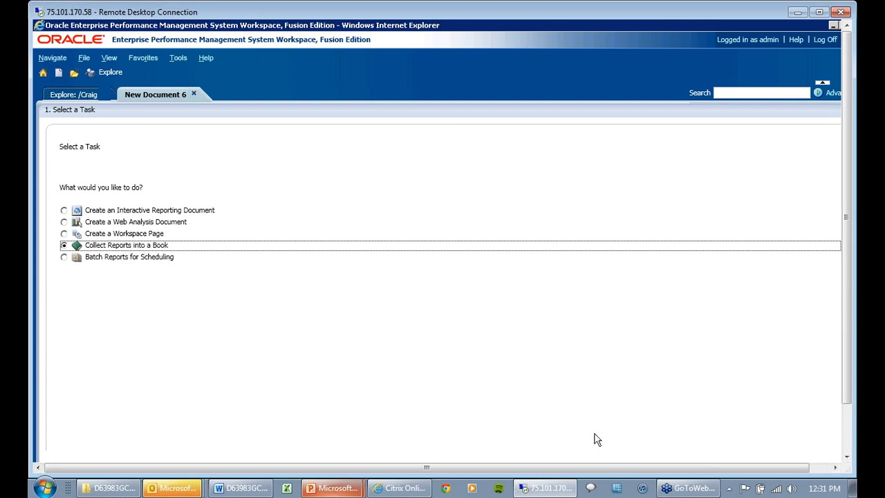
{"action": "left_click", "coordinate": [843, 437]}
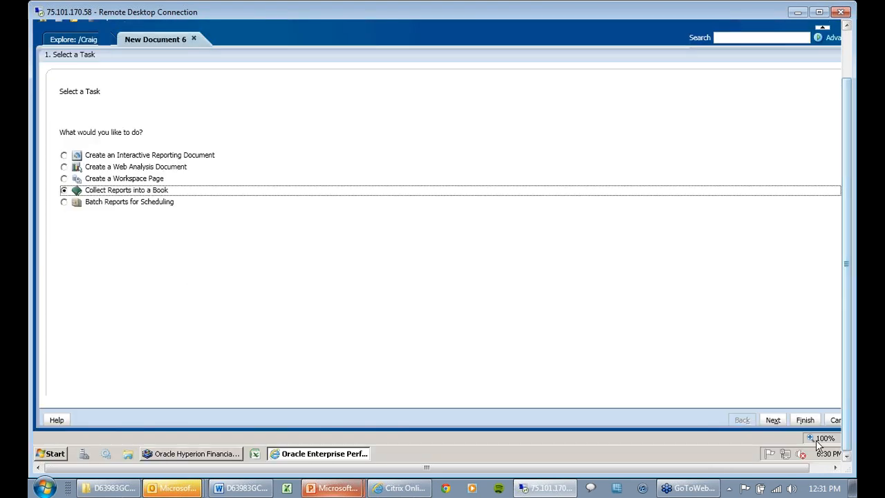
{"action": "left_click", "coordinate": [773, 419]}
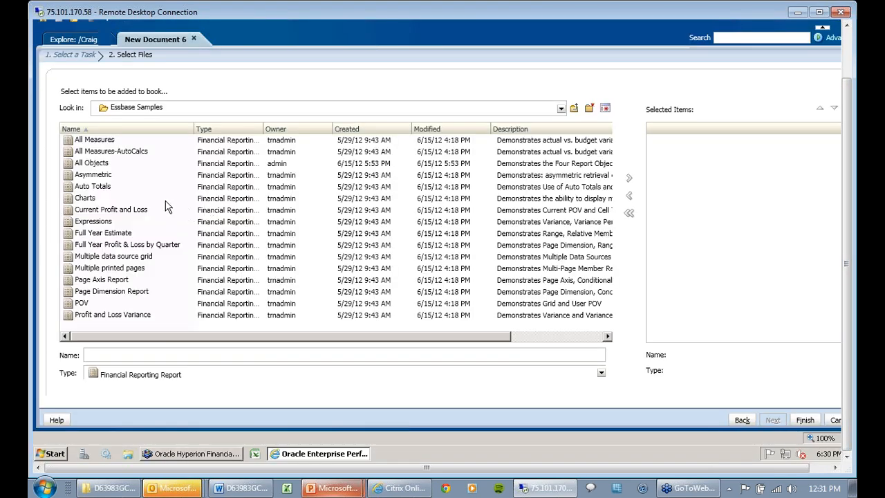
Add the All Objects and Auto Totals reports from Essbase Samples to the book and finish creating it.
{"action": "left_click", "coordinate": [100, 165]}
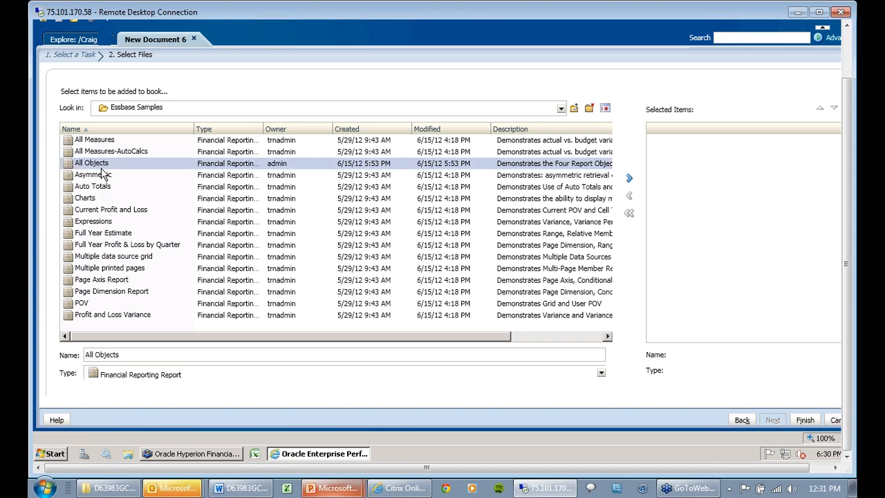
{"action": "left_click", "coordinate": [101, 187], "text": "ctrl"}
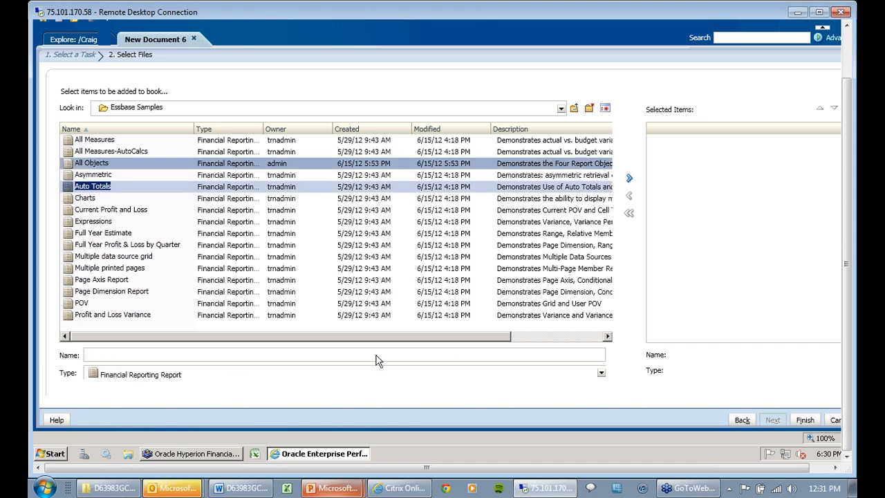
{"action": "left_click", "coordinate": [602, 374]}
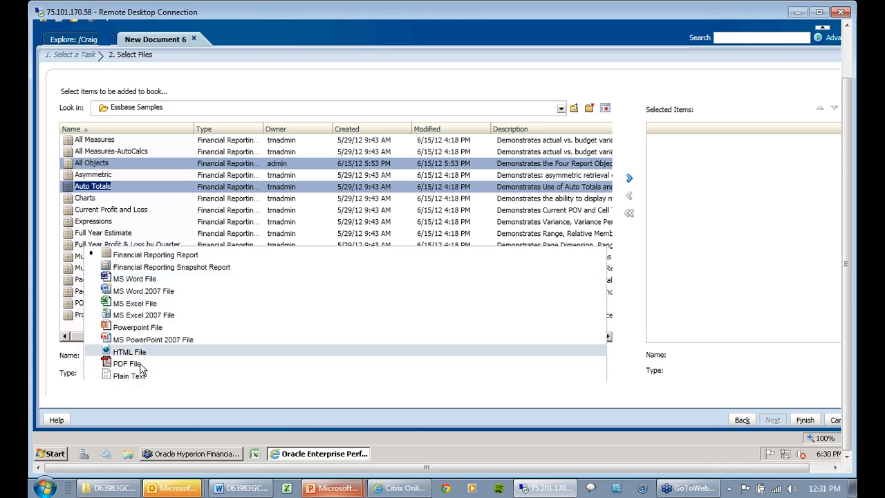
{"action": "left_click", "coordinate": [60, 390]}
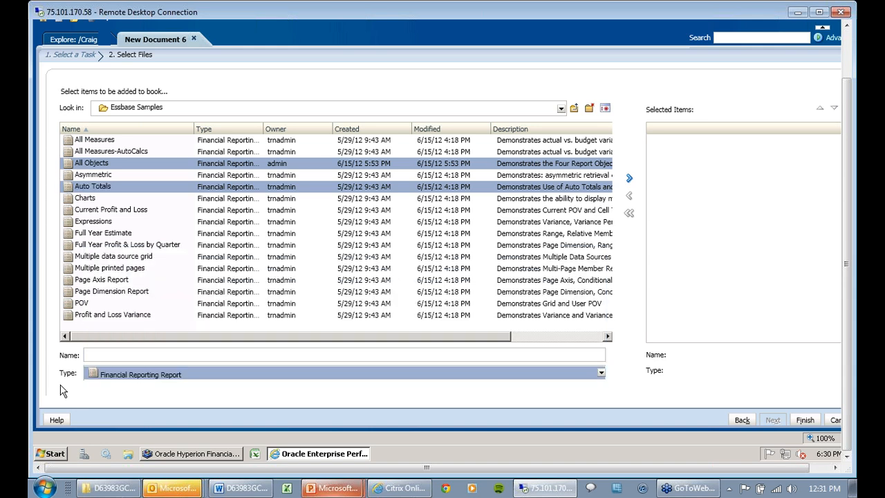
{"action": "left_click", "coordinate": [629, 179]}
{"action": "left_click", "coordinate": [806, 421]}
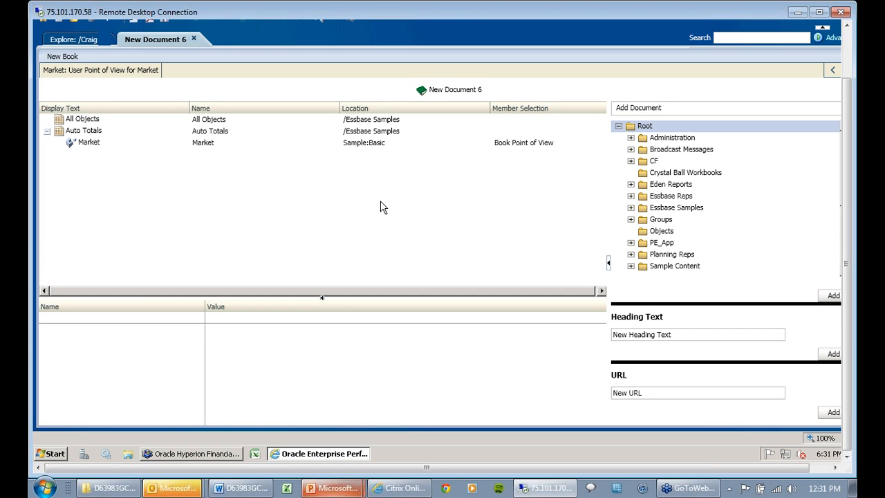
Replace Book Point of View with East, West, South and Central in the Market member selection of Auto Totals.
{"action": "left_click", "coordinate": [510, 144]}
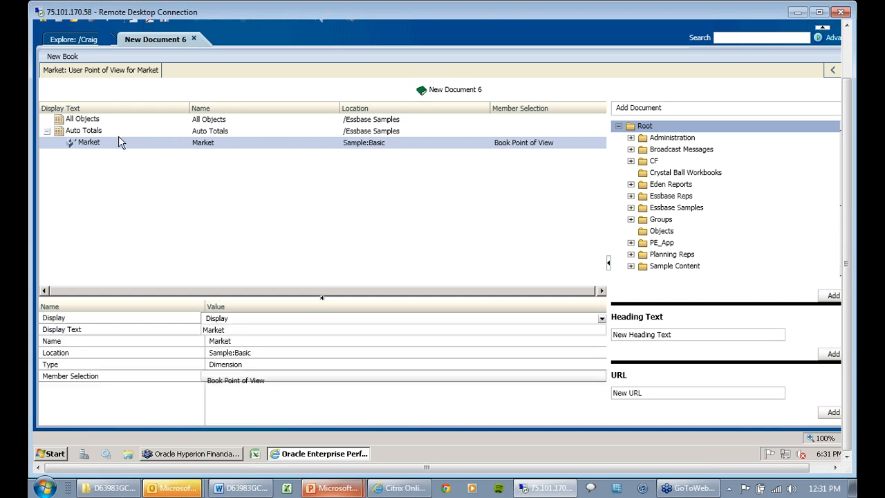
{"action": "double_click", "coordinate": [533, 143]}
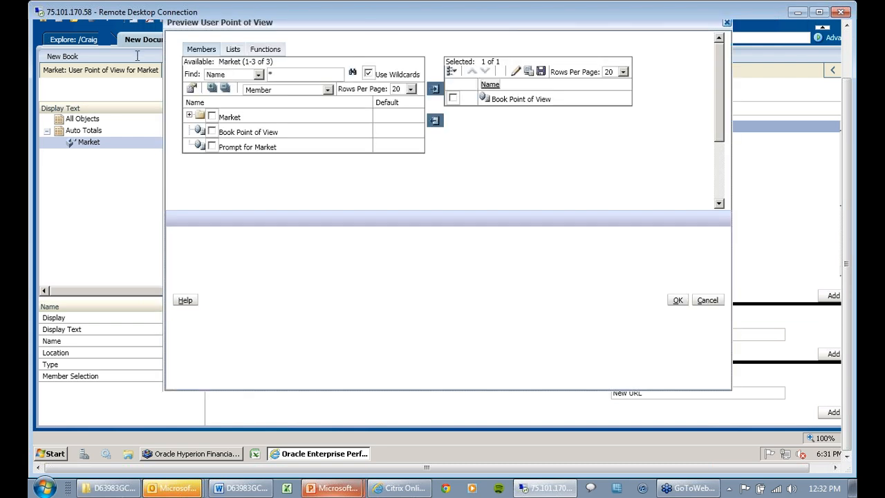
{"action": "left_click", "coordinate": [453, 99]}
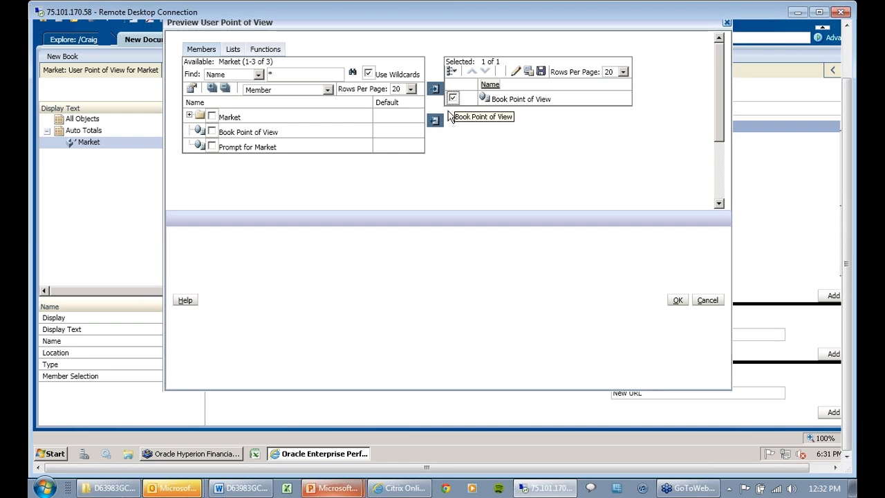
{"action": "left_click", "coordinate": [436, 123]}
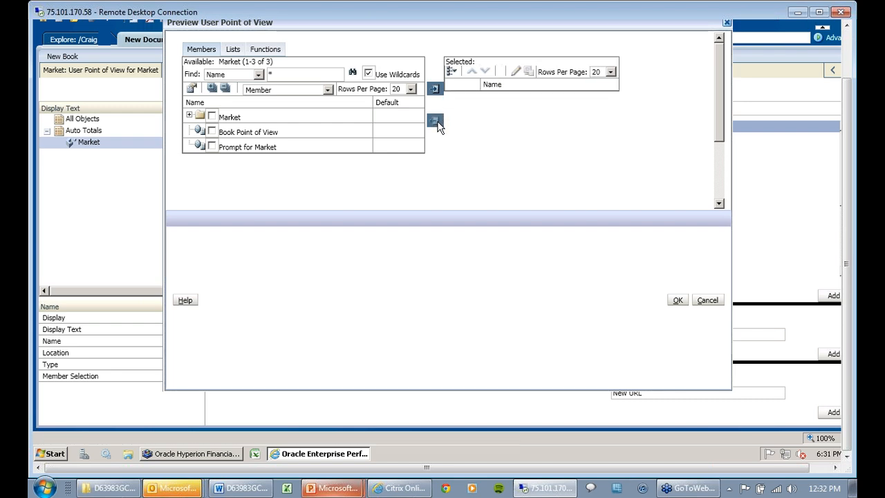
{"action": "left_click", "coordinate": [188, 117]}
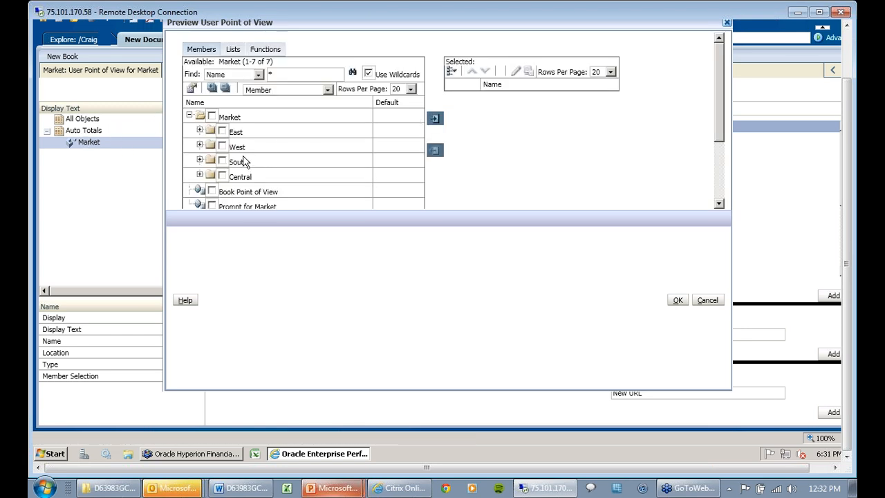
{"action": "left_click", "coordinate": [222, 130]}
{"action": "left_click", "coordinate": [222, 146]}
{"action": "left_click", "coordinate": [221, 161]}
{"action": "left_click", "coordinate": [437, 120]}
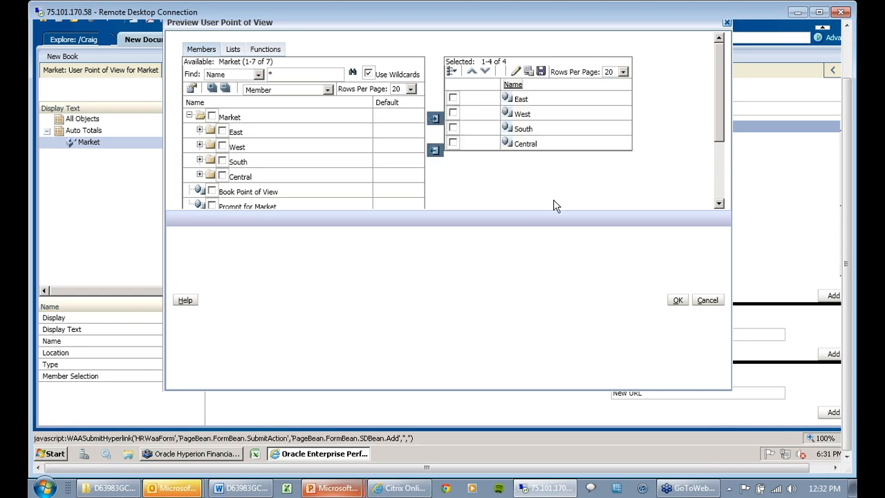
{"action": "left_click", "coordinate": [677, 302]}
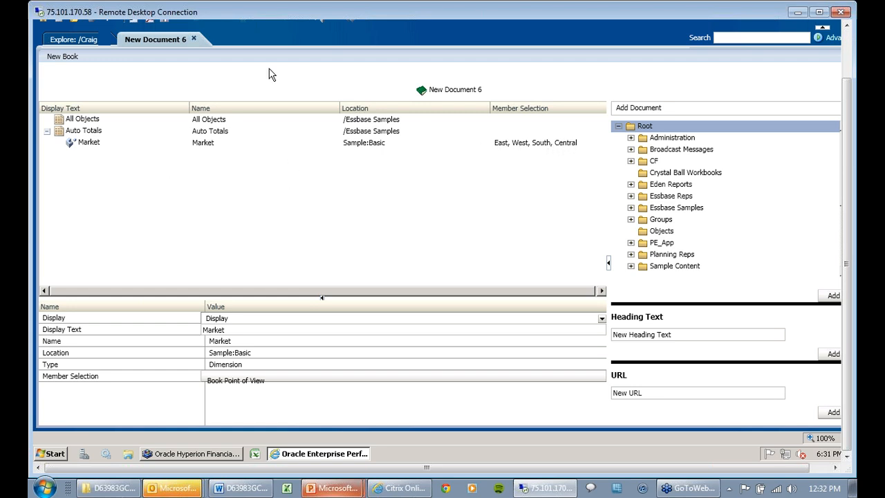
Save the book as TestBook in the current folder.
{"action": "left_click", "coordinate": [846, 42]}
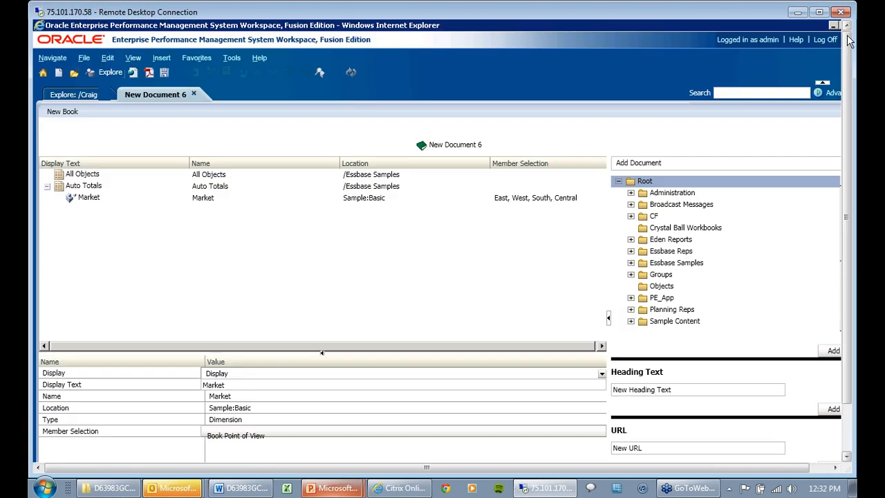
{"action": "left_click", "coordinate": [165, 74]}
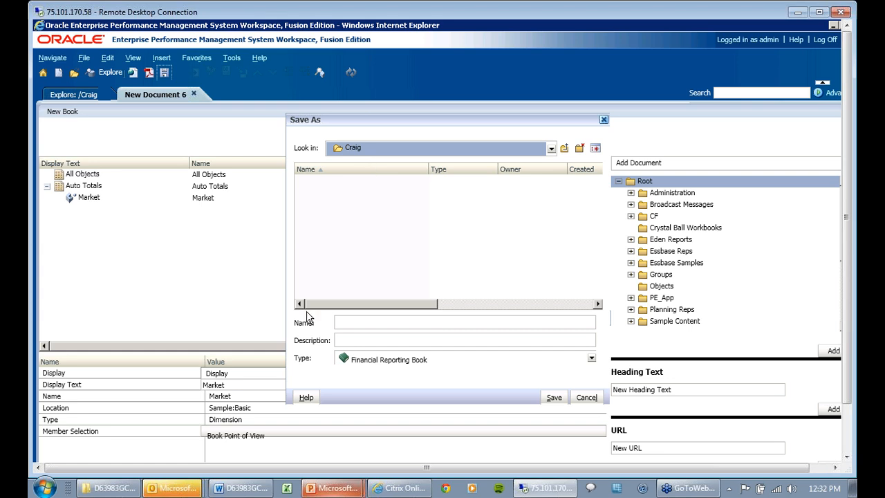
{"action": "left_click", "coordinate": [385, 325]}
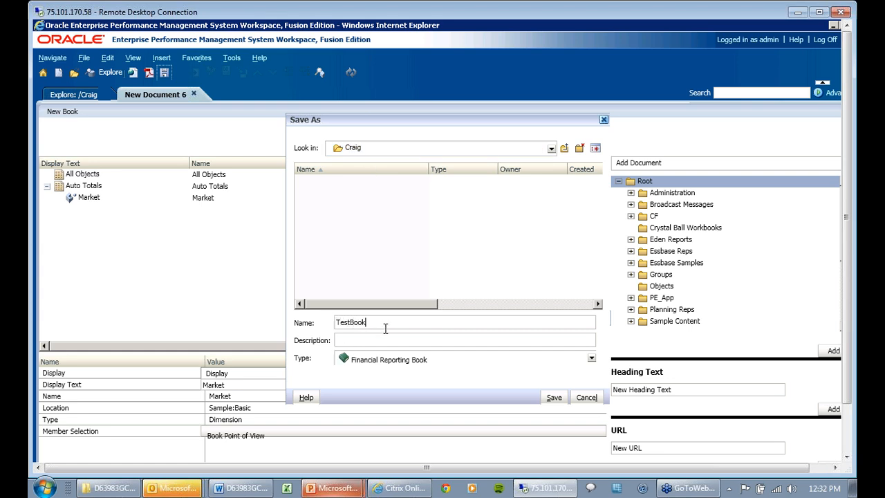
{"action": "left_click", "coordinate": [553, 398]}
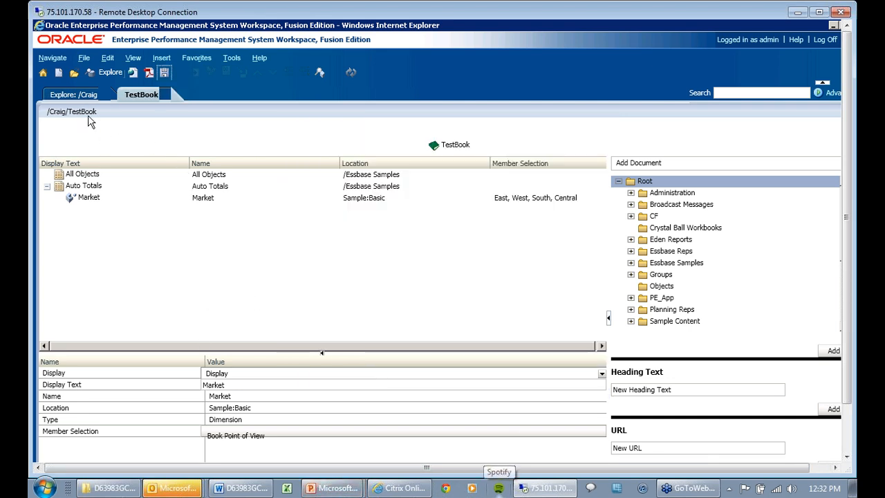
Open the saved TestBook from the folder explorer to view its table of contents.
{"action": "left_click", "coordinate": [77, 94]}
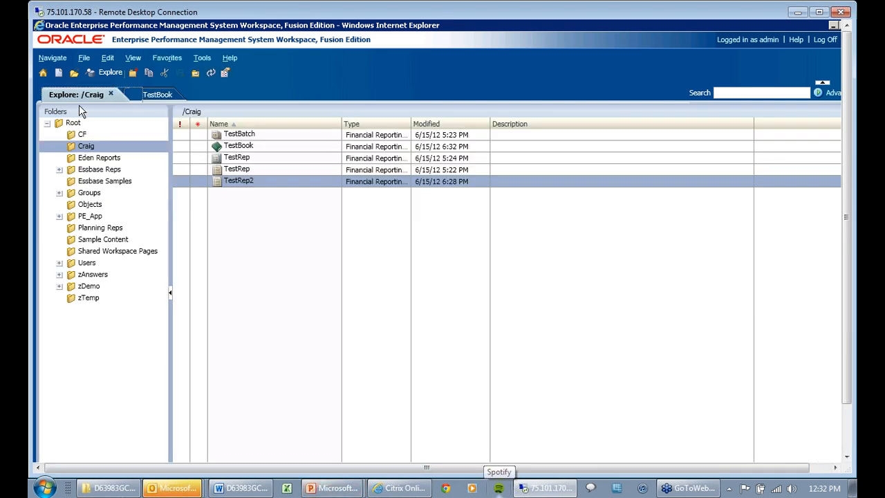
{"action": "left_click", "coordinate": [254, 148]}
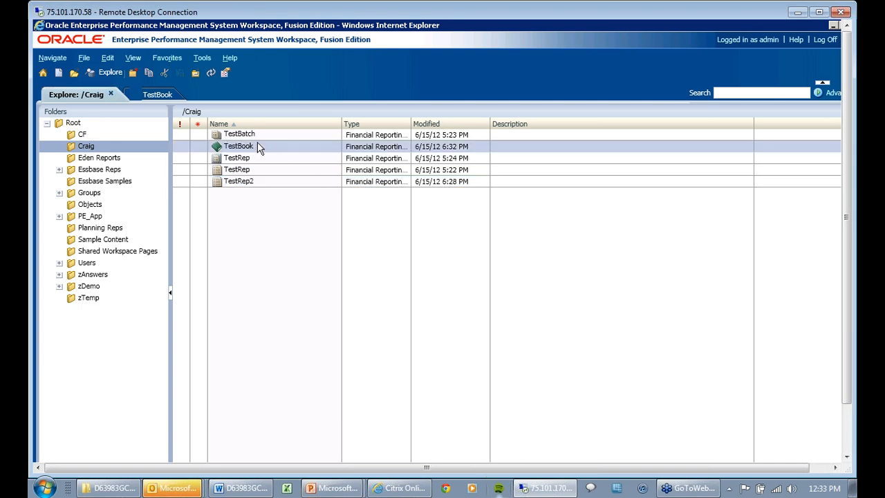
{"action": "double_click", "coordinate": [243, 152]}
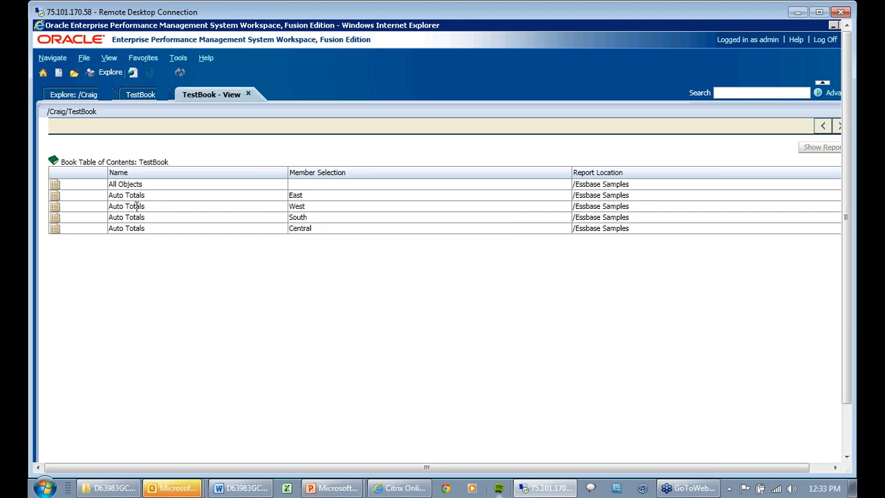
View the book's Auto Totals reports for West and Central, and close both reports.
{"action": "double_click", "coordinate": [324, 209]}
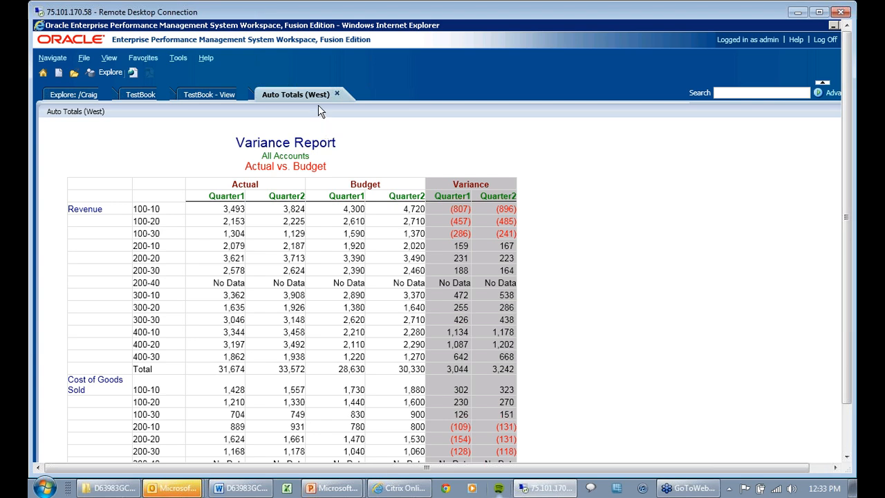
{"action": "left_click", "coordinate": [210, 94]}
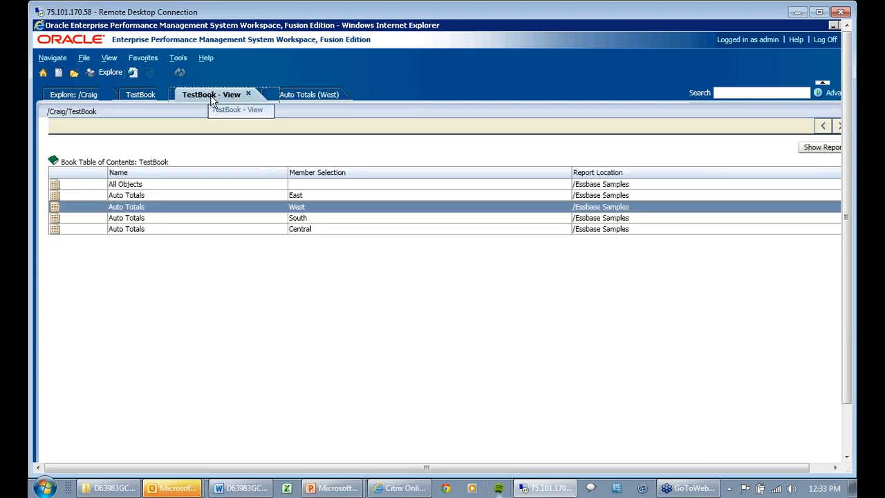
{"action": "double_click", "coordinate": [306, 230]}
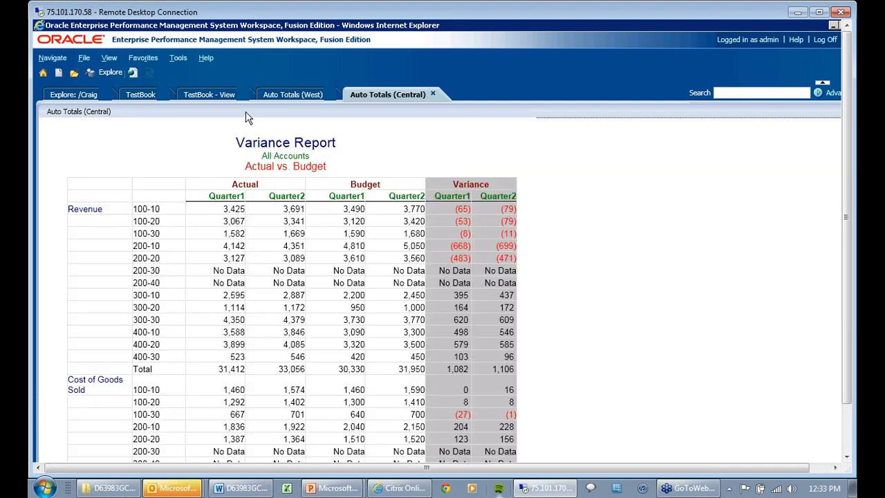
{"action": "left_click", "coordinate": [433, 94]}
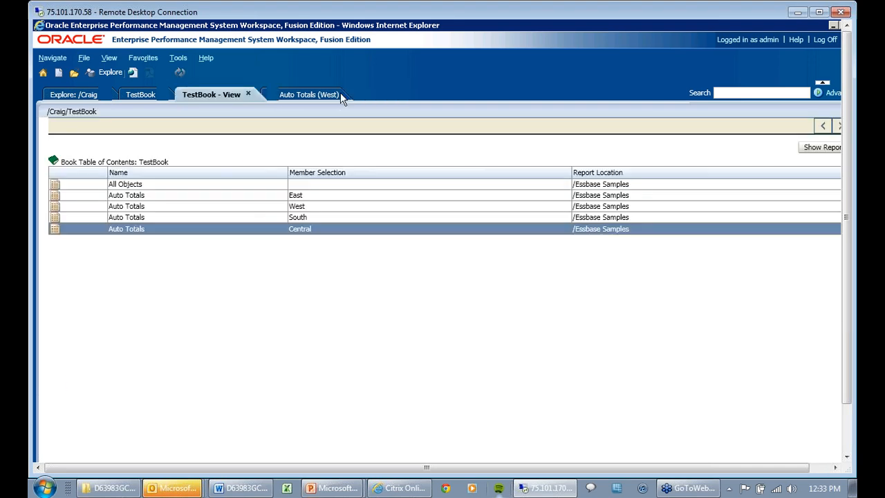
{"action": "left_click", "coordinate": [336, 100]}
{"action": "left_click", "coordinate": [336, 92]}
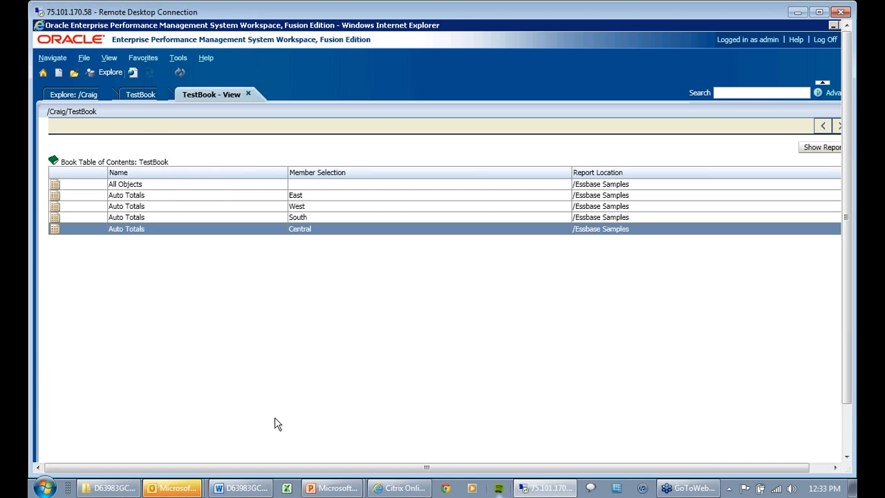
Show the View and Distribute Financial Reports slide in PowerPoint and return to Workspace.
{"action": "mouse_move", "coordinate": [331, 485]}
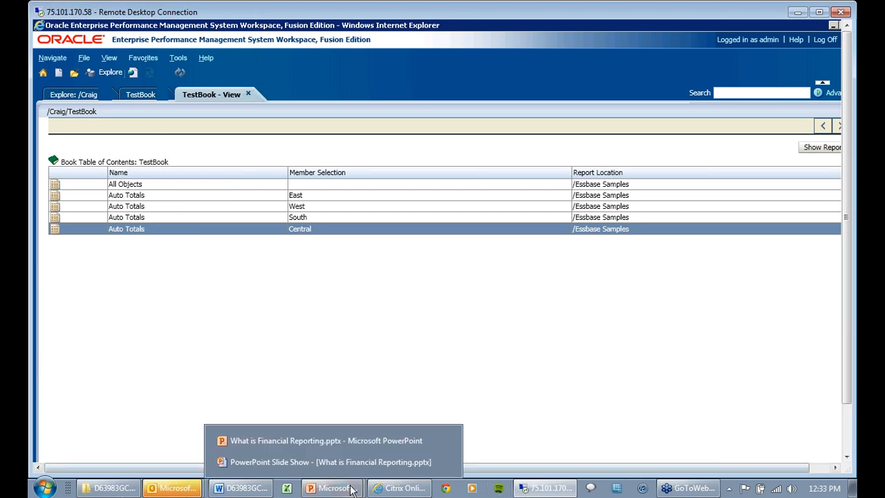
{"action": "left_click", "coordinate": [384, 459]}
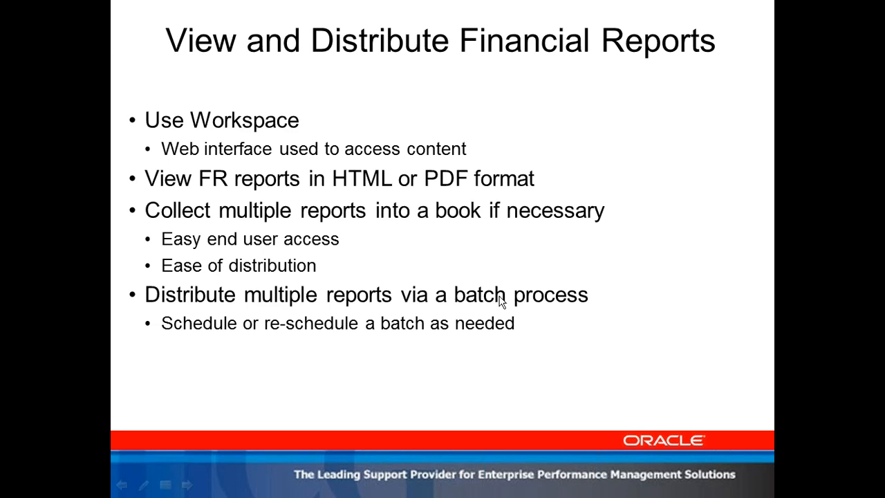
{"action": "key", "text": "alt+Tab"}
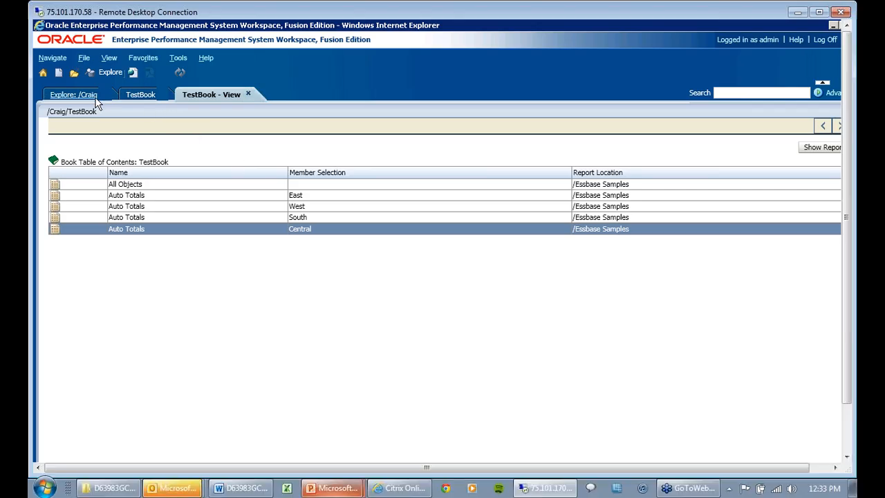
Delete the old TestBatch from the folder explorer.
{"action": "left_click", "coordinate": [74, 97]}
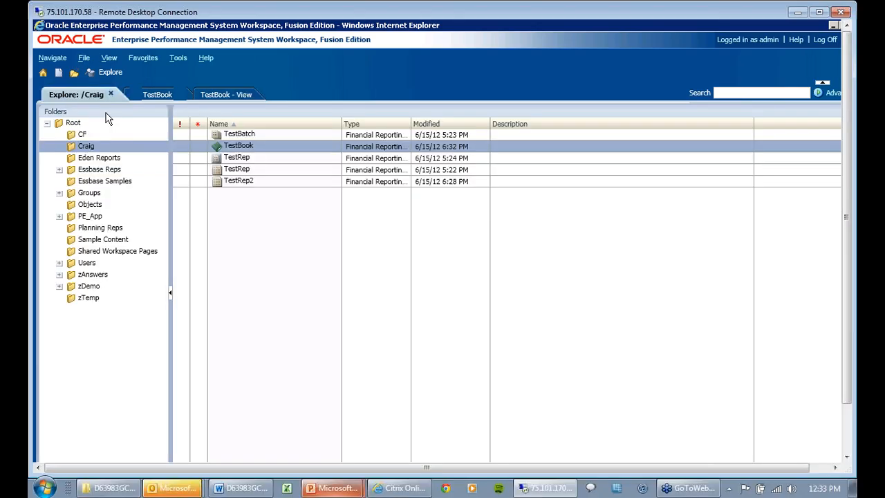
{"action": "right_click", "coordinate": [275, 137]}
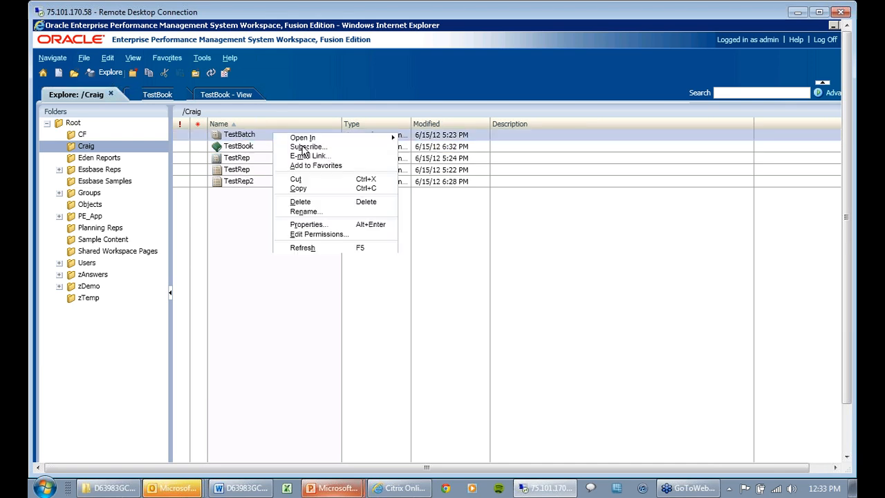
{"action": "left_click", "coordinate": [343, 208]}
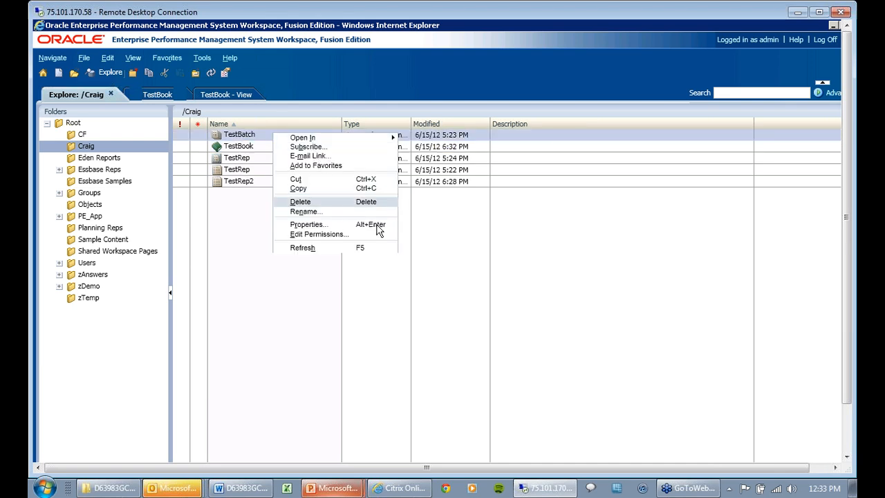
{"action": "left_click", "coordinate": [520, 293]}
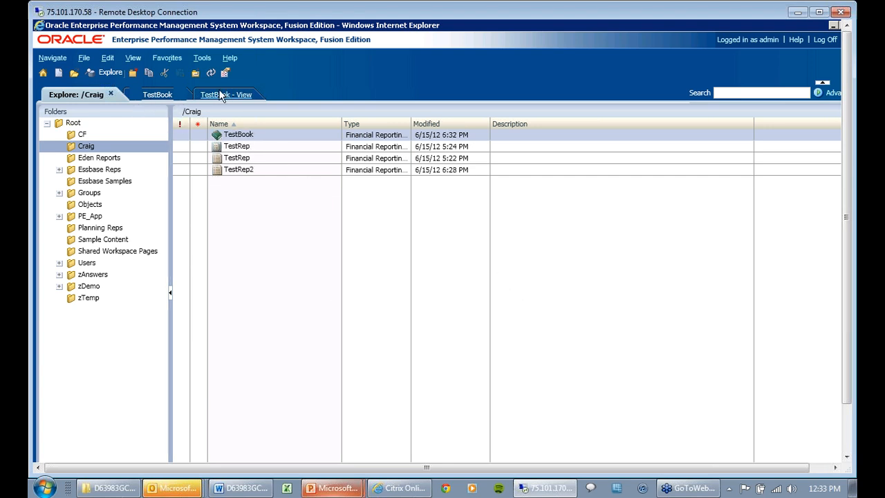
Create a new document with the Batch Reports for Scheduling task and proceed to file selection.
{"action": "left_click", "coordinate": [85, 59]}
{"action": "mouse_move", "coordinate": [121, 72]}
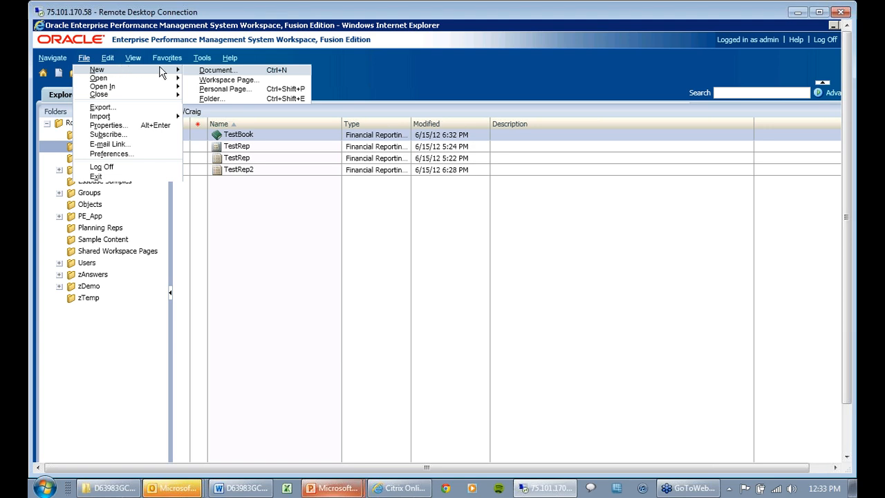
{"action": "left_click", "coordinate": [208, 70]}
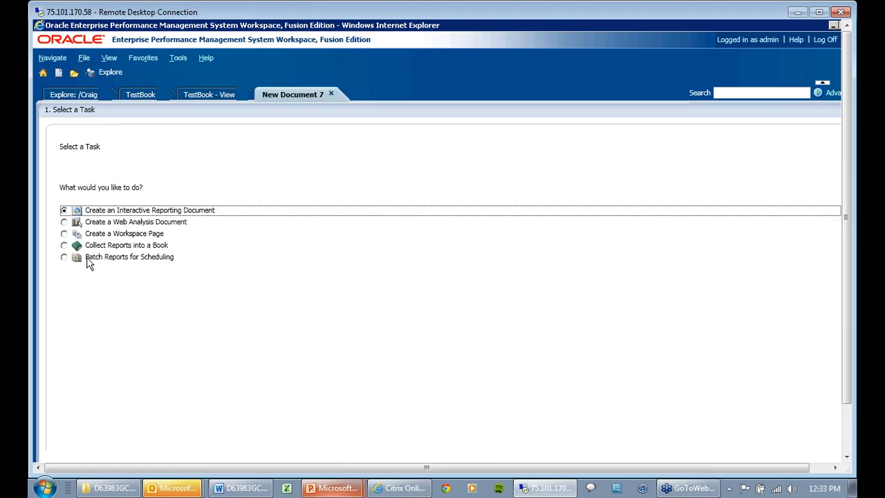
{"action": "left_click", "coordinate": [63, 259]}
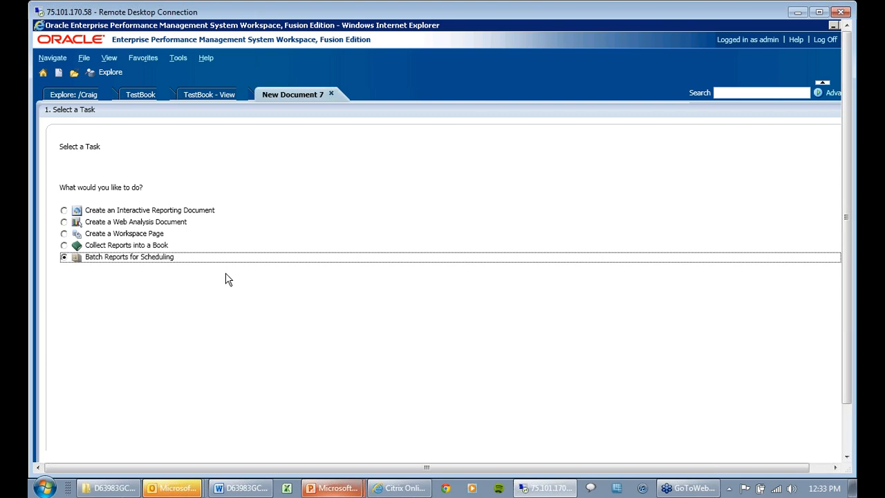
{"action": "left_click", "coordinate": [846, 439]}
{"action": "left_click", "coordinate": [773, 419]}
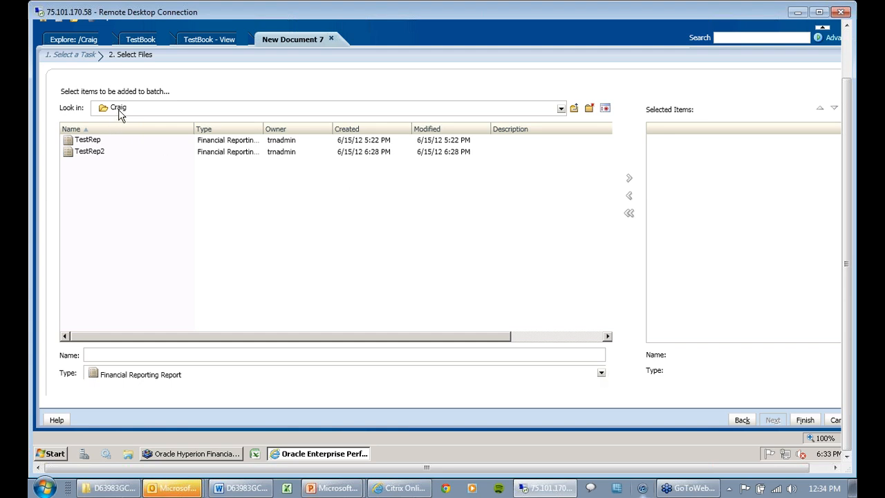
Add the Charts and Full Year Estimate reports from the Essbase Samples folder to the new batch and finish creating it.
{"action": "left_click", "coordinate": [574, 109]}
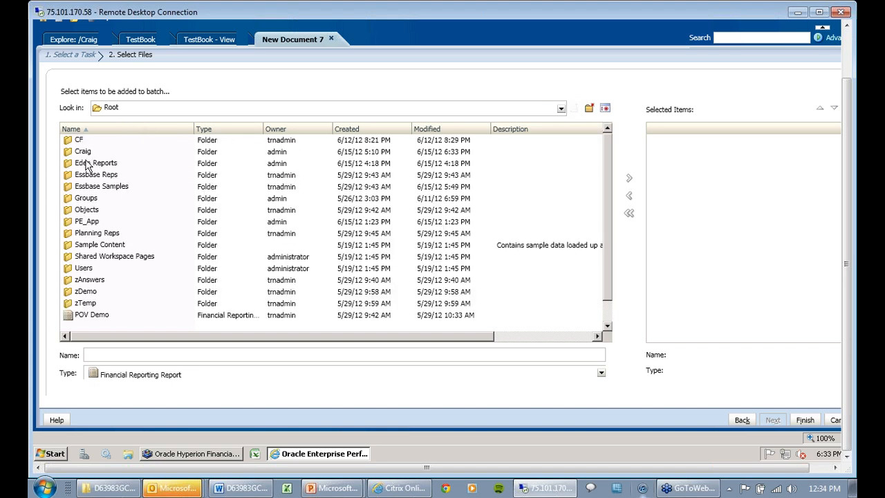
{"action": "double_click", "coordinate": [101, 188]}
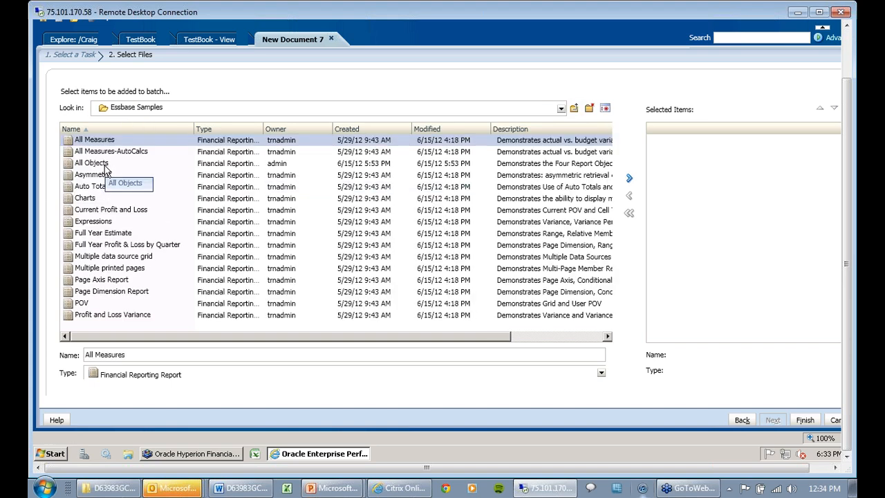
{"action": "left_click", "coordinate": [90, 200]}
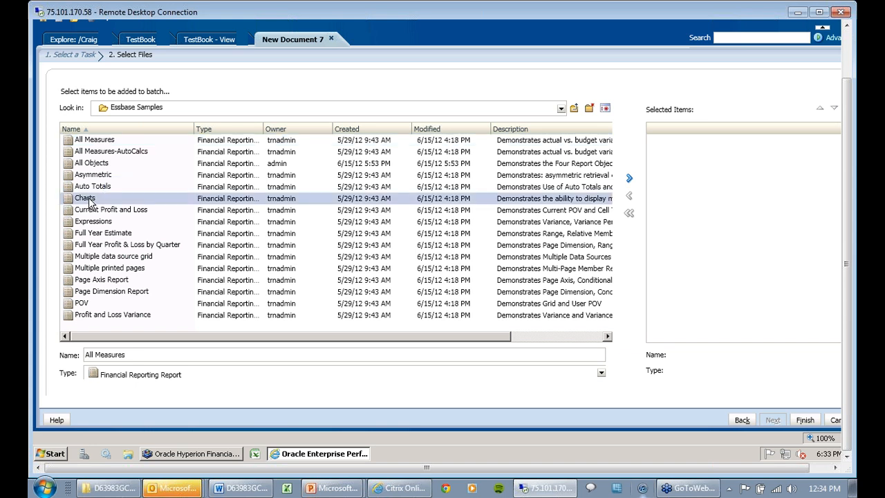
{"action": "left_click", "coordinate": [104, 234], "text": "ctrl"}
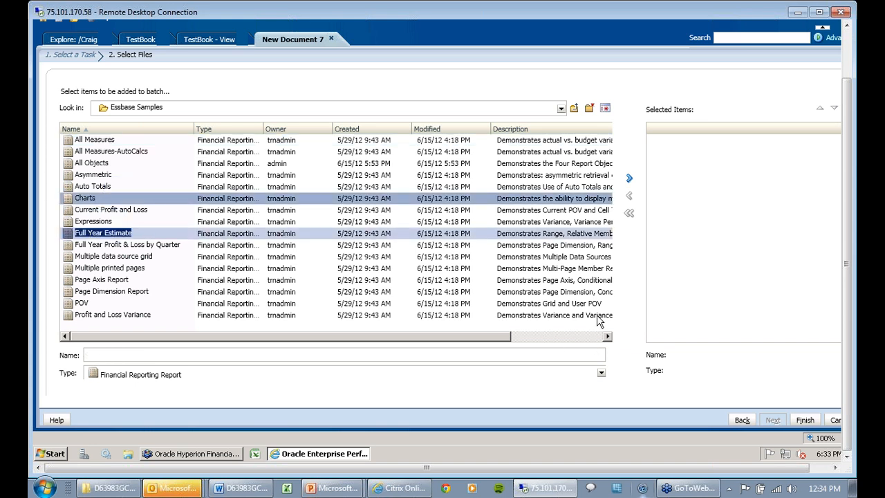
{"action": "left_click", "coordinate": [628, 180]}
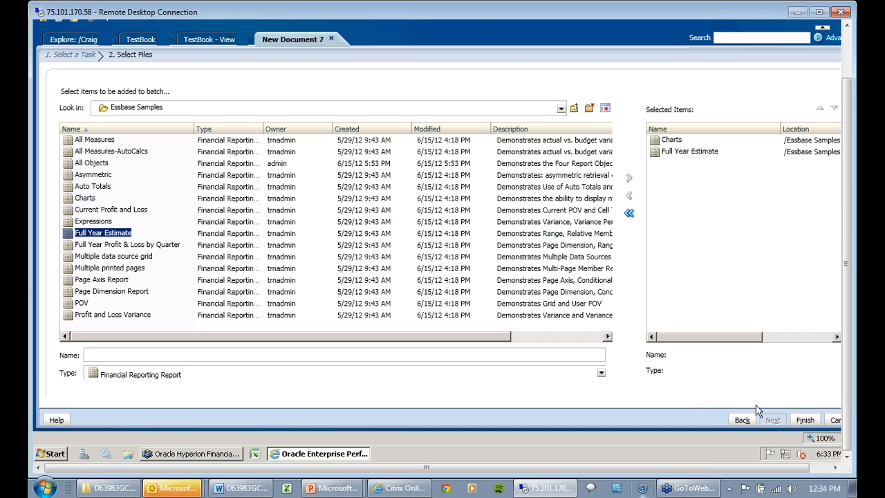
{"action": "left_click", "coordinate": [804, 420]}
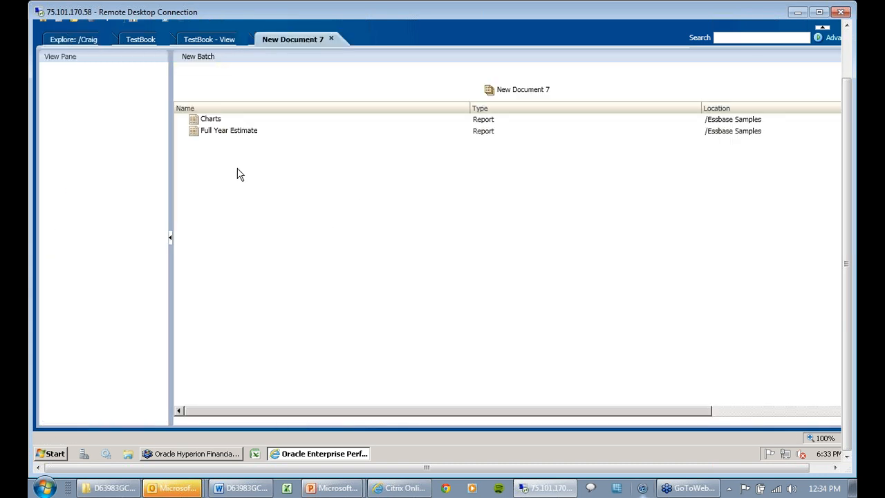
Save the new batch as TestBatch in the current folder.
{"action": "left_click", "coordinate": [850, 40]}
{"action": "left_click", "coordinate": [477, 192]}
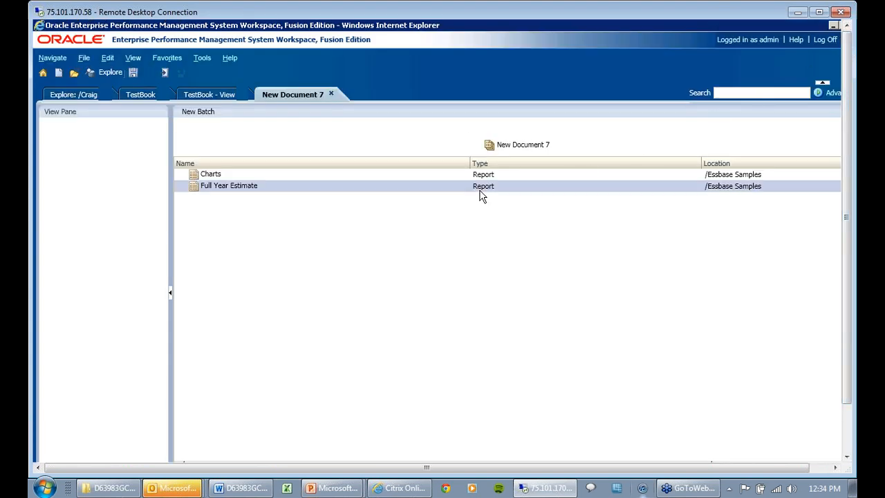
{"action": "right_click", "coordinate": [466, 192]}
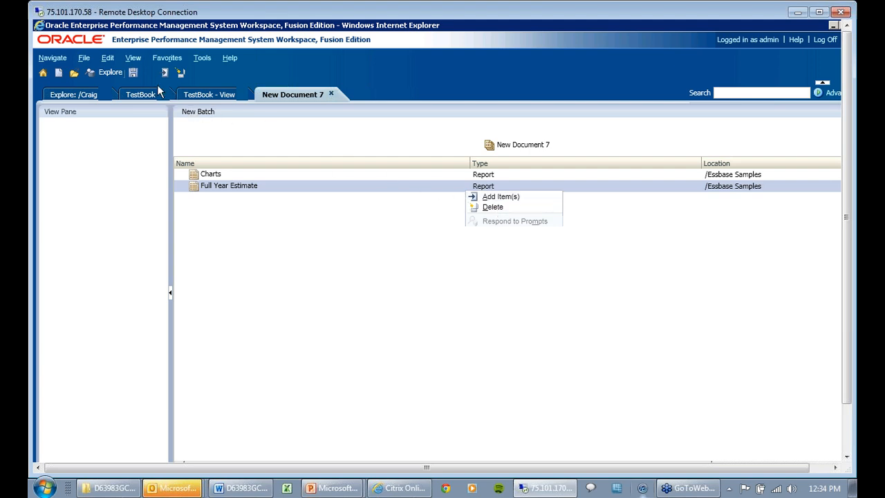
{"action": "left_click", "coordinate": [132, 73]}
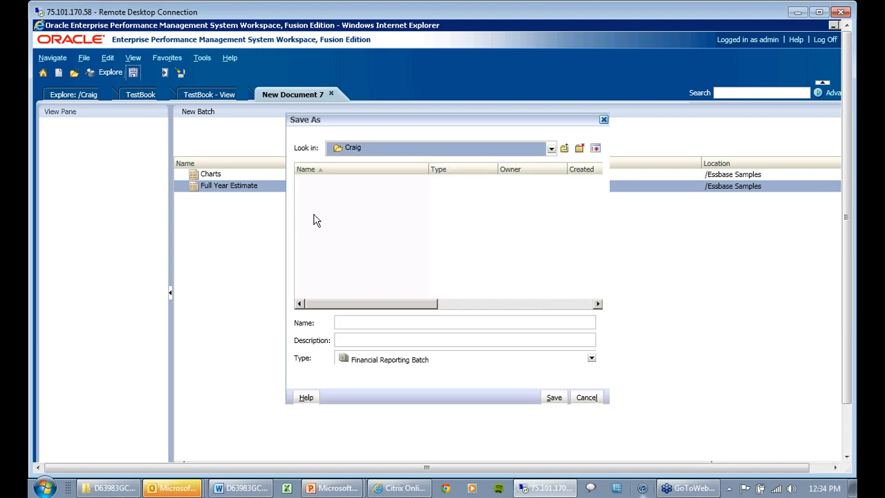
{"action": "left_click", "coordinate": [375, 325]}
{"action": "type", "text": "TestBatch"}
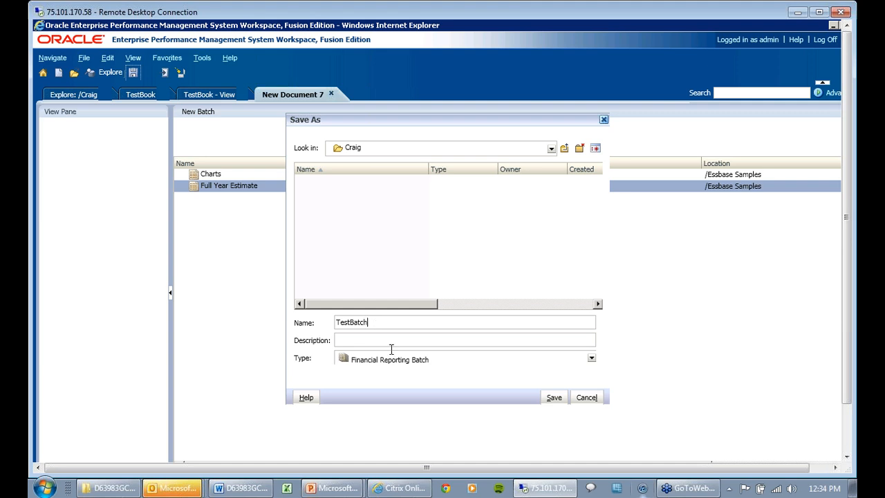
{"action": "left_click", "coordinate": [554, 397]}
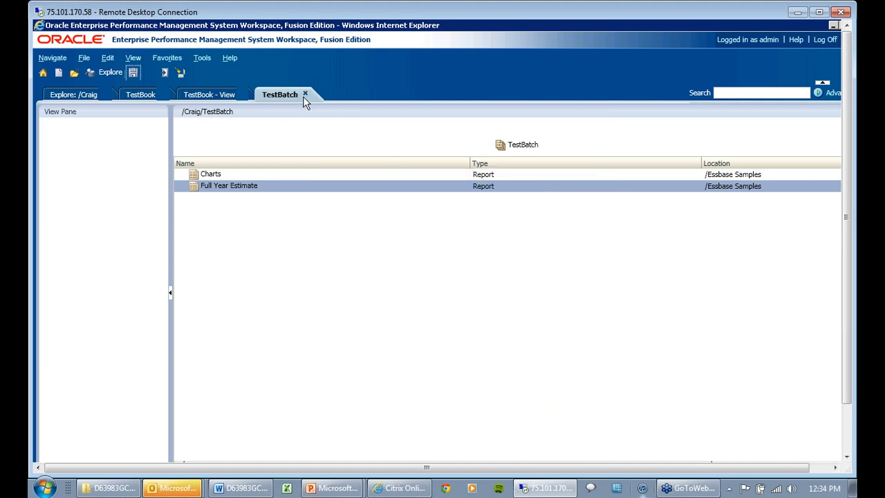
Close the TestBook view and the TestBook document, leaving TestBatch open.
{"action": "left_click", "coordinate": [221, 97]}
{"action": "left_click", "coordinate": [247, 93]}
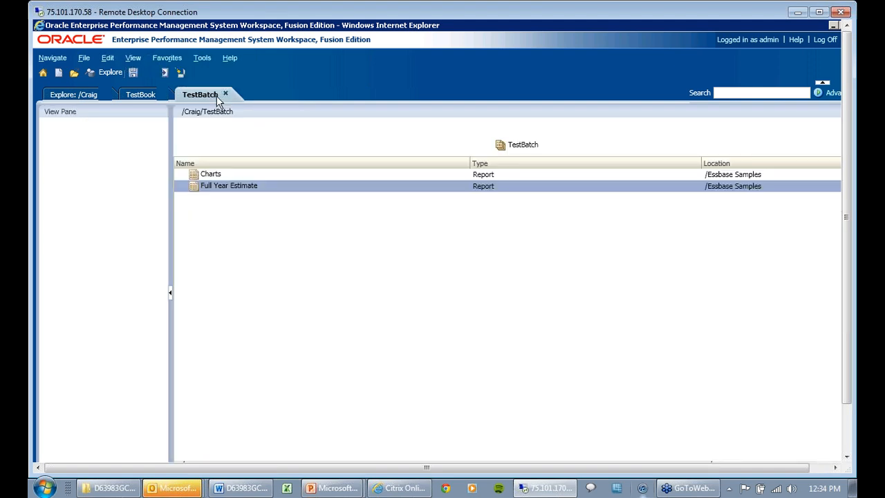
{"action": "left_click", "coordinate": [152, 94]}
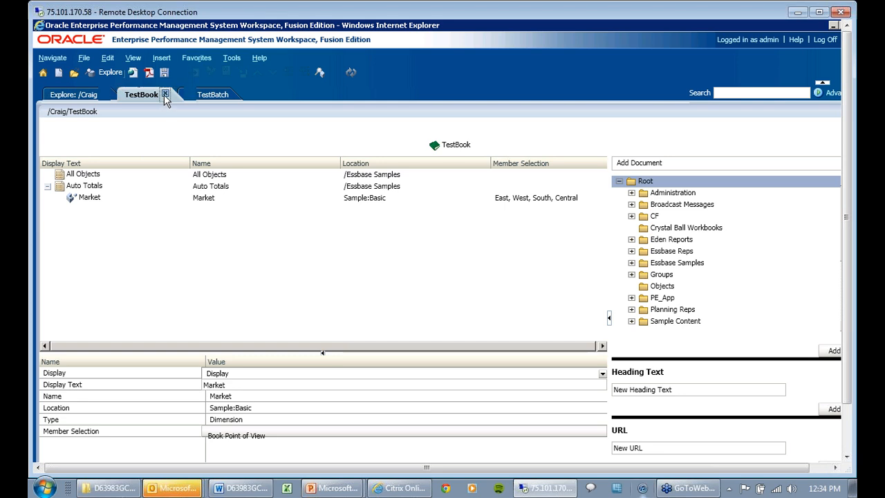
{"action": "left_click", "coordinate": [166, 94]}
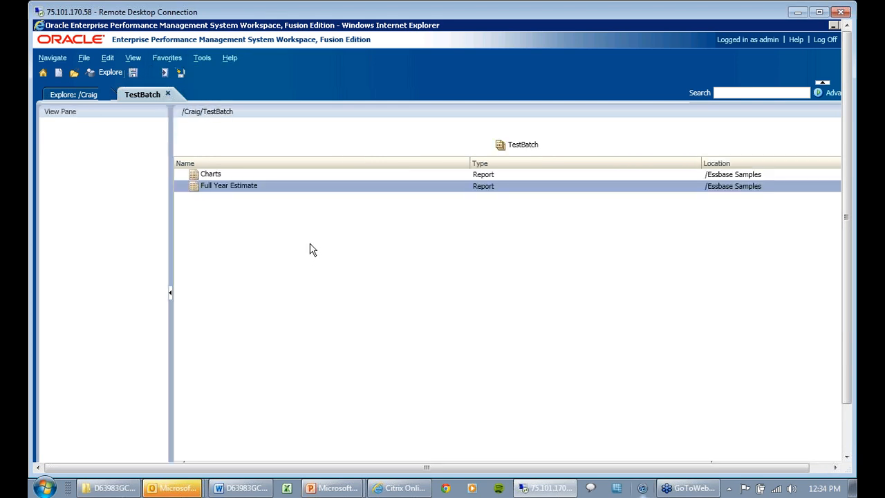
Start scheduling the batch under the name asdfdasf, with TestBatch as the batch to run, and proceed to the start time settings.
{"action": "left_click", "coordinate": [107, 59]}
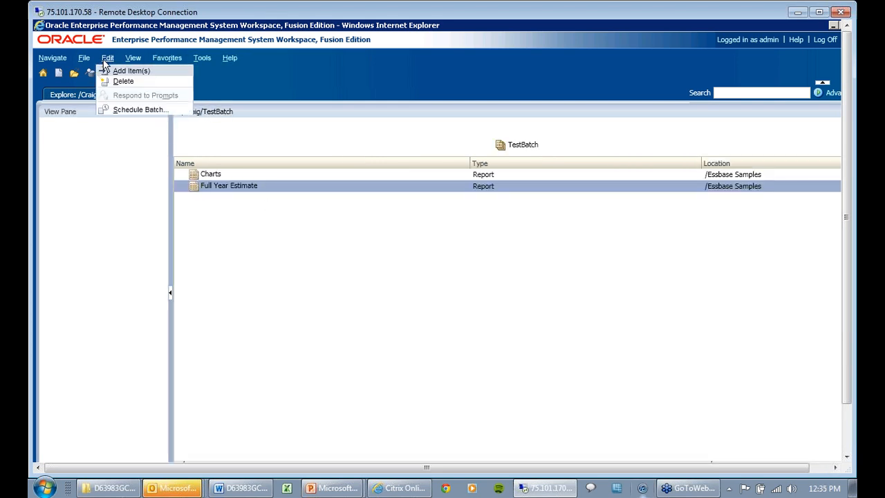
{"action": "left_click", "coordinate": [127, 112]}
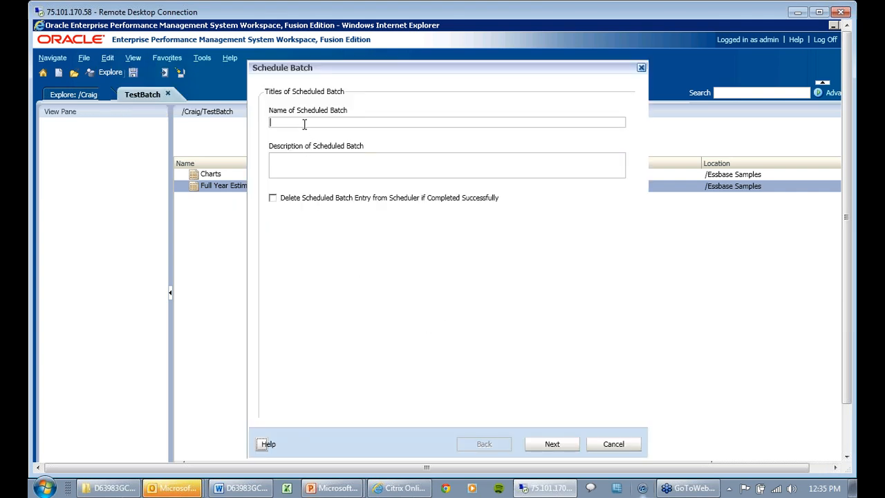
{"action": "type", "text": "asdfdasf"}
{"action": "left_click", "coordinate": [564, 448]}
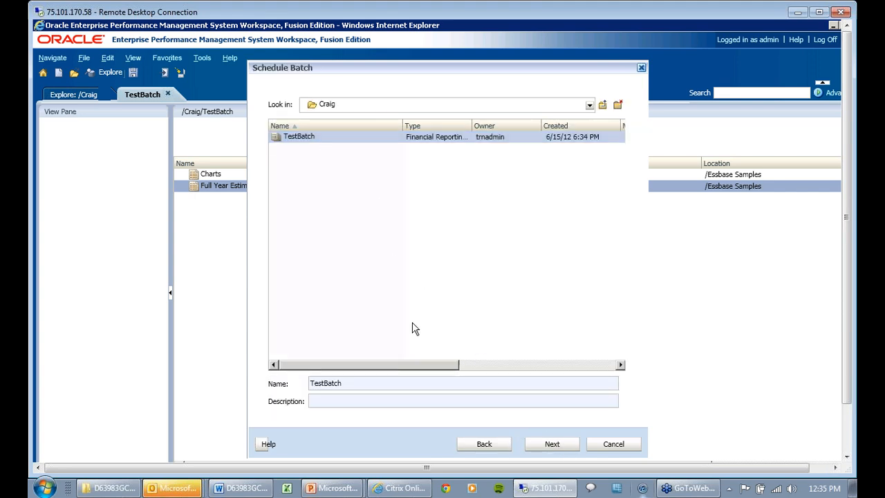
{"action": "left_click", "coordinate": [549, 444]}
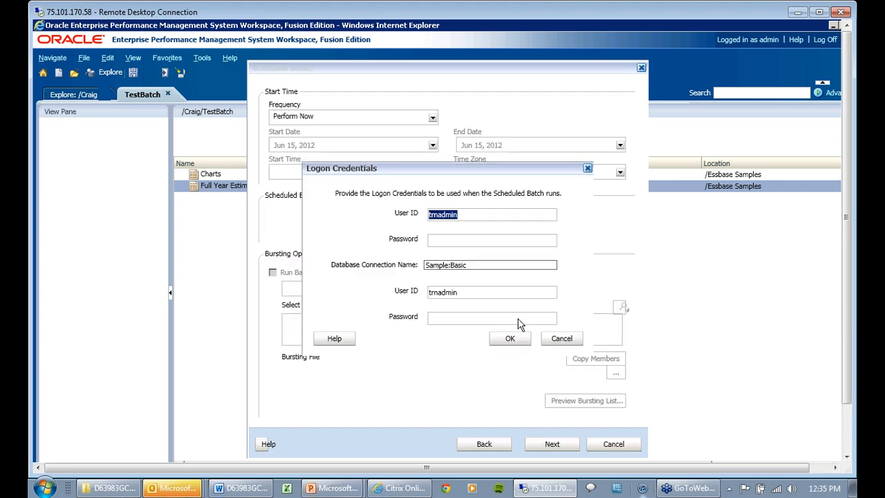
Enter the account passwords for the scheduled batch and its Sample:Basic connection, and confirm the logon credentials.
{"action": "left_click", "coordinate": [463, 239]}
{"action": "type", "text": "password"}
{"action": "key", "text": "Tab"}
{"action": "key", "text": "Tab"}
{"action": "key", "text": "Tab"}
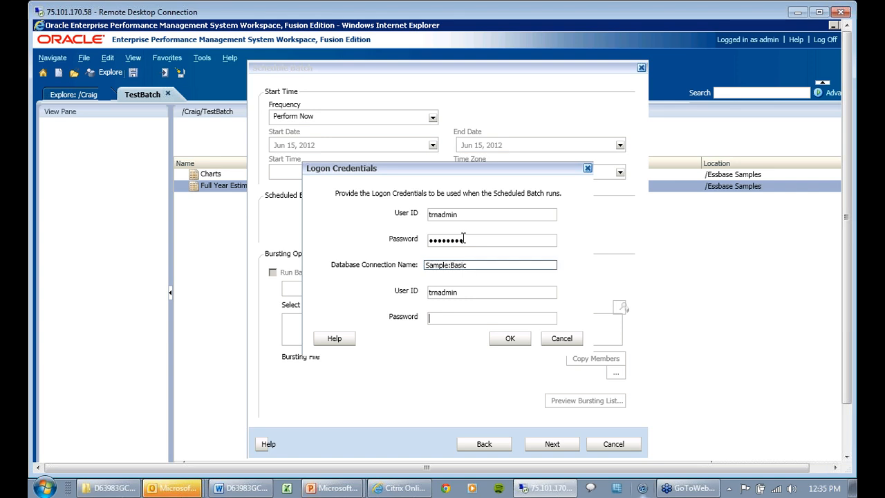
{"action": "key", "text": "Return"}
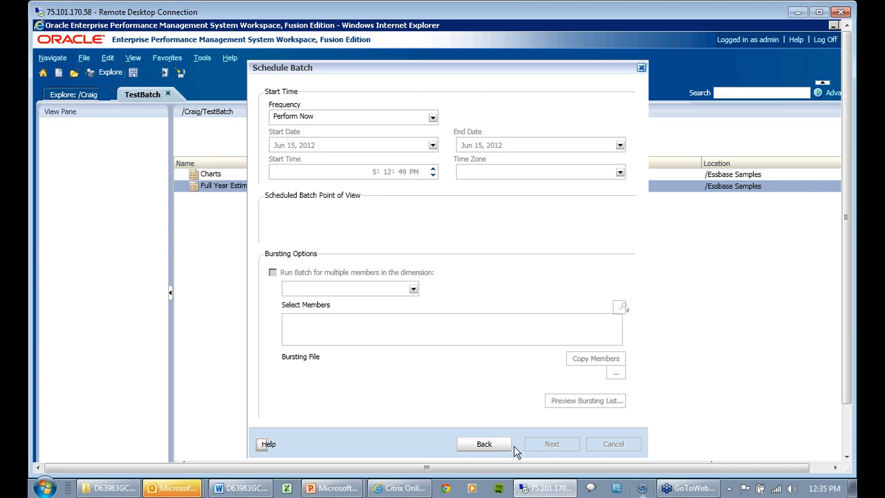
Review the frequency choices and submit the batch with Perform Now, saving snapshots in the same folder as the original objects.
{"action": "left_click", "coordinate": [483, 440]}
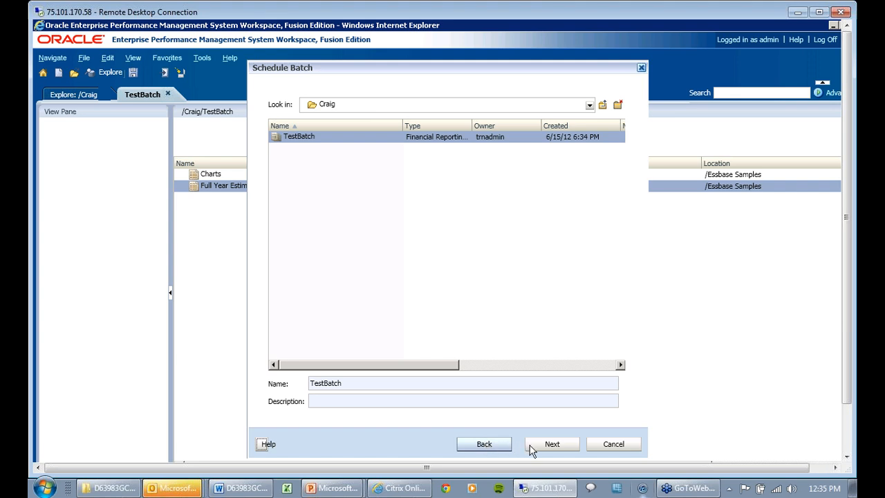
{"action": "left_click", "coordinate": [551, 448]}
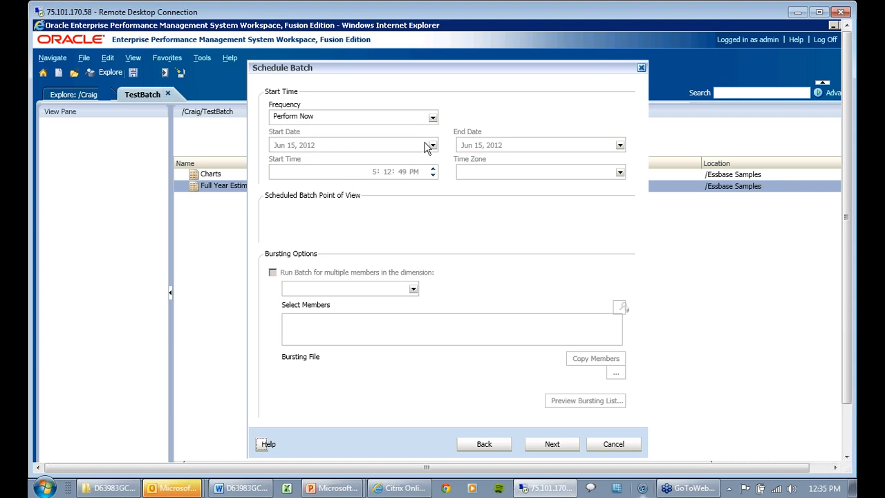
{"action": "left_click", "coordinate": [432, 119]}
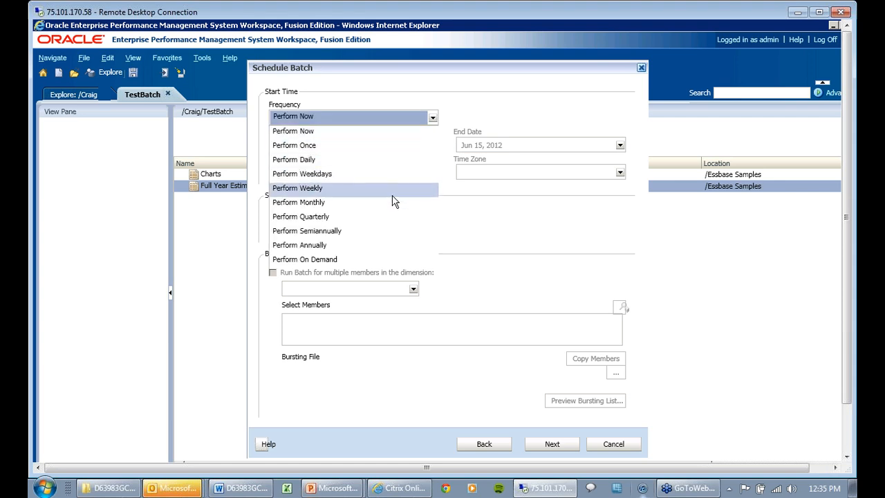
{"action": "left_click", "coordinate": [487, 113]}
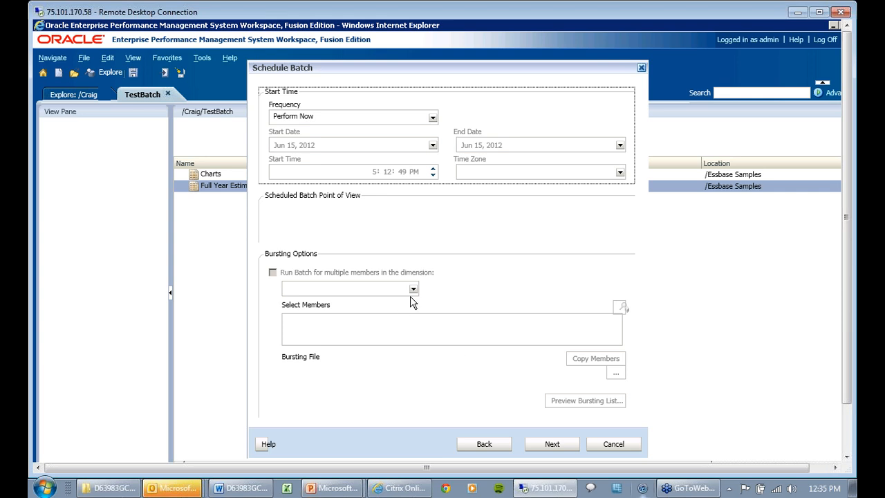
{"action": "left_click", "coordinate": [552, 443]}
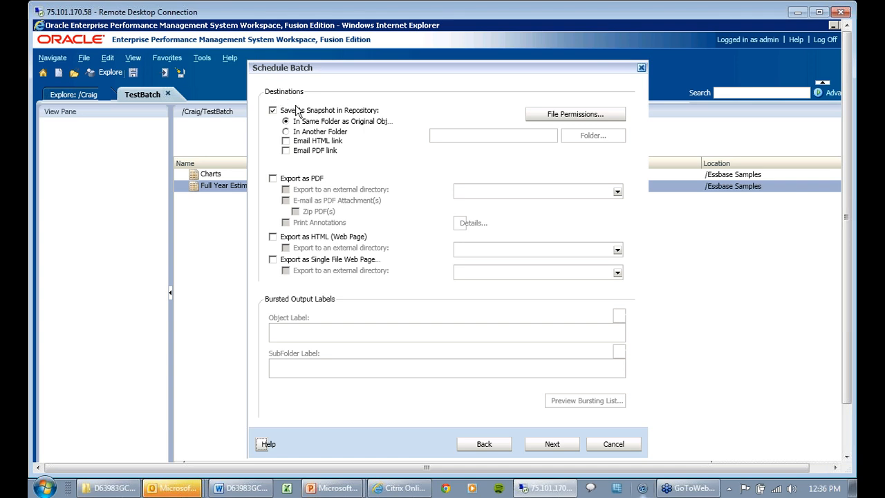
{"action": "left_click", "coordinate": [533, 443]}
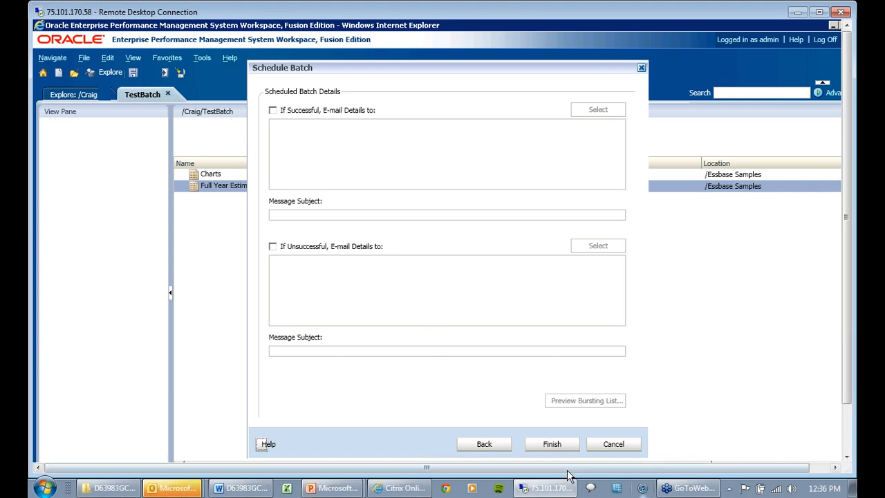
{"action": "left_click", "coordinate": [553, 443]}
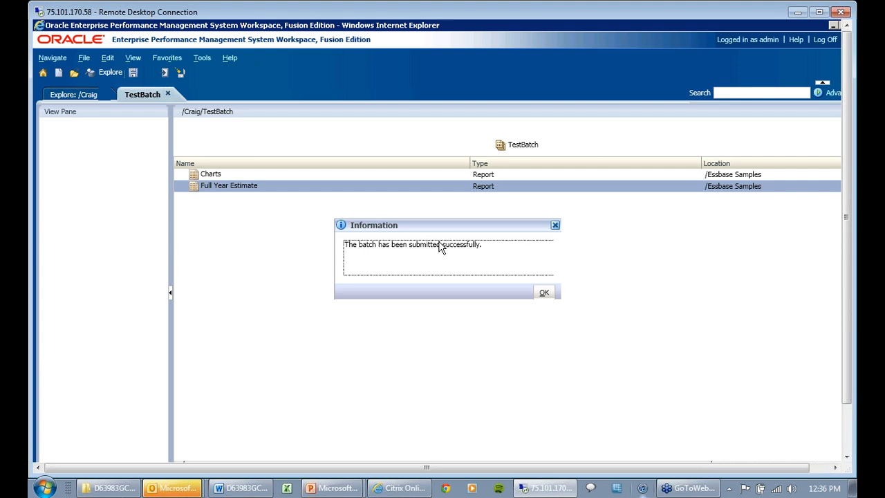
{"action": "left_click", "coordinate": [543, 293]}
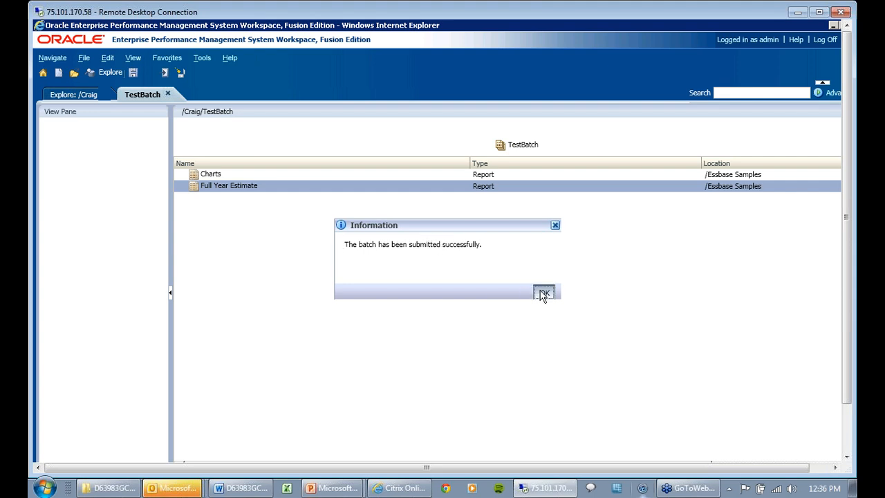
Refresh the Essbase Samples folder, sort it by modified date with newest first, and select the newest Charts item.
{"action": "left_click", "coordinate": [88, 98]}
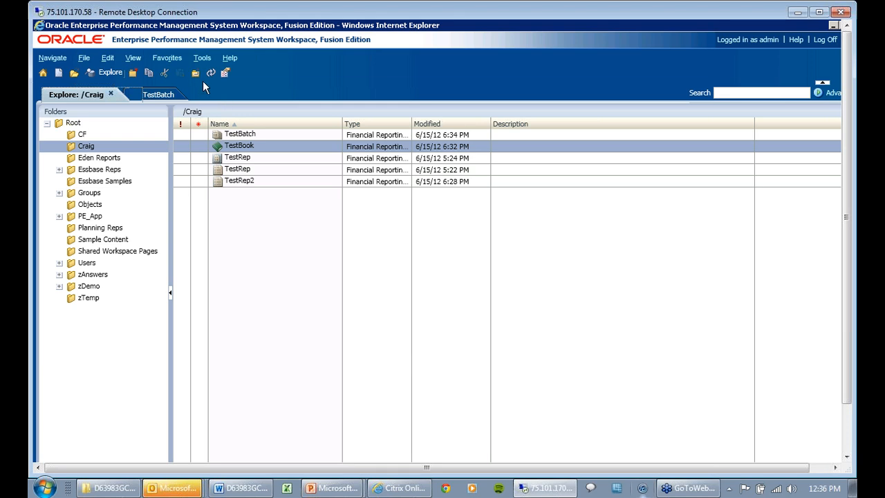
{"action": "left_click", "coordinate": [84, 182]}
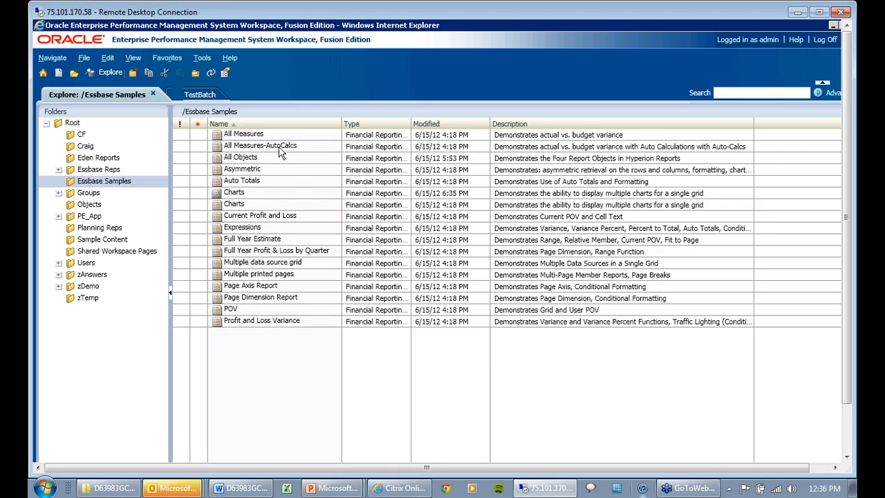
{"action": "left_click", "coordinate": [212, 72]}
{"action": "left_click", "coordinate": [438, 125]}
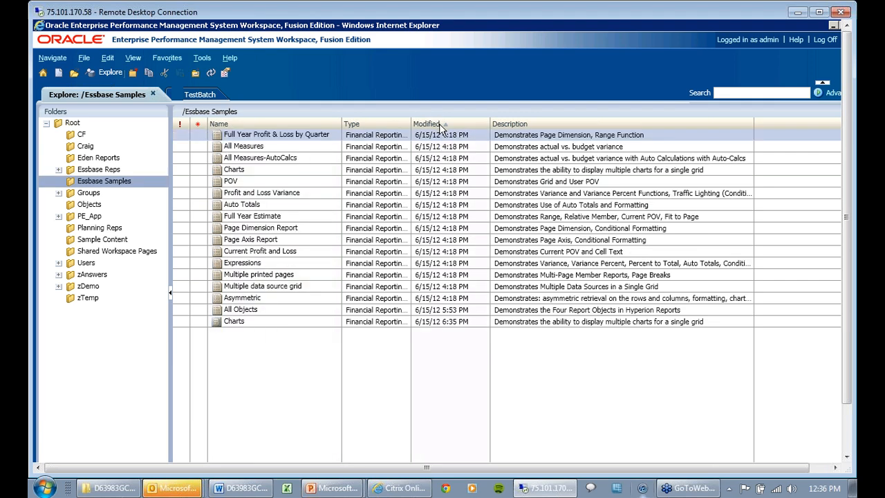
{"action": "left_click", "coordinate": [440, 126]}
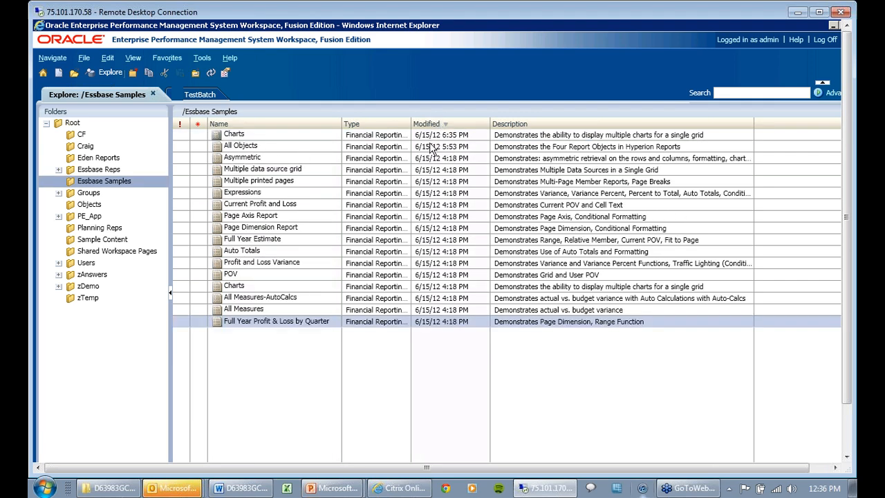
{"action": "left_click", "coordinate": [294, 138]}
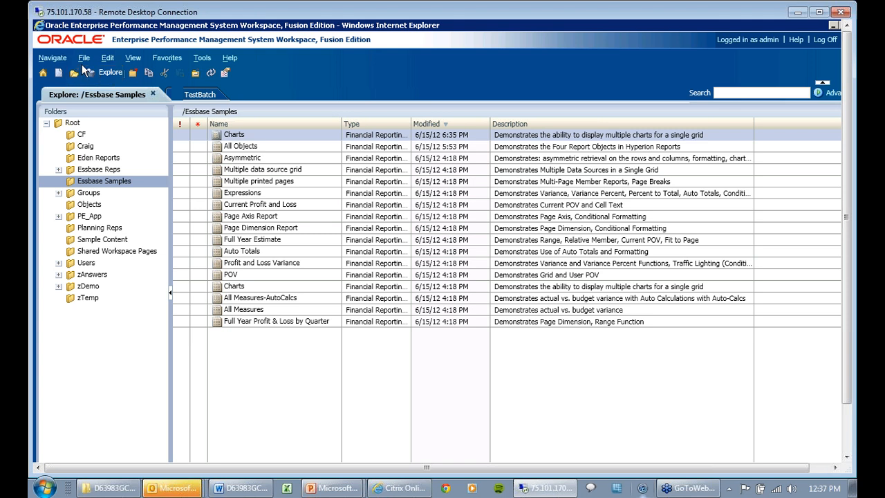
Open the Batch Scheduler and show the details of the scheduled batch asdfdasf.
{"action": "left_click", "coordinate": [53, 58]}
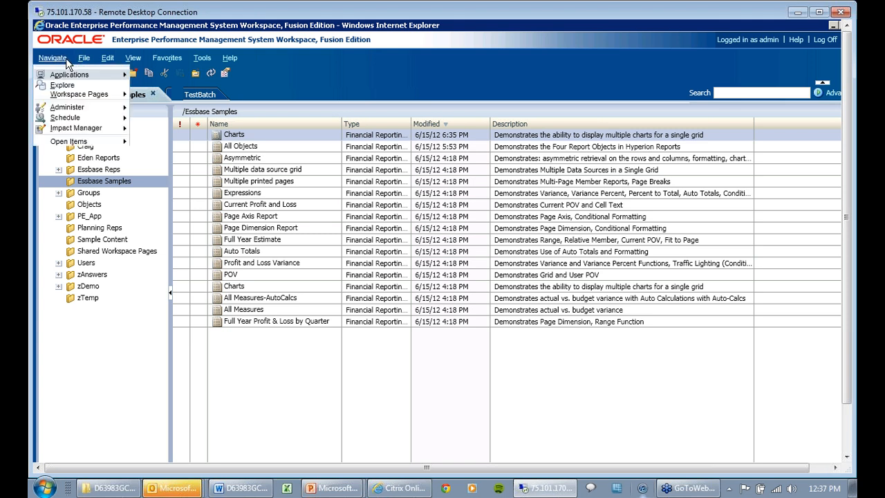
{"action": "mouse_move", "coordinate": [87, 122]}
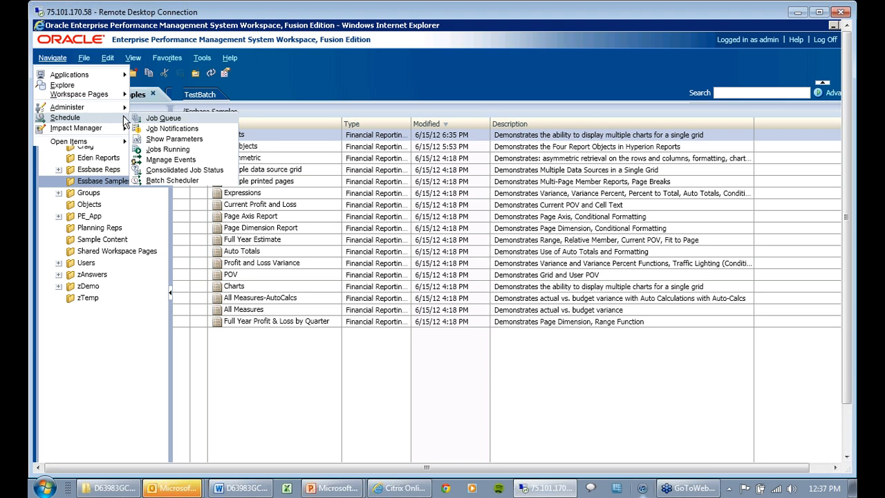
{"action": "left_click", "coordinate": [170, 180]}
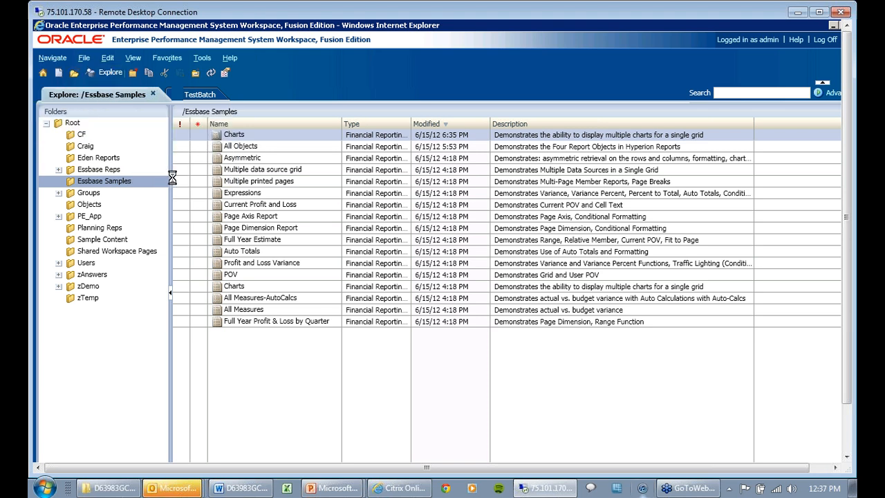
{"action": "left_click", "coordinate": [317, 176]}
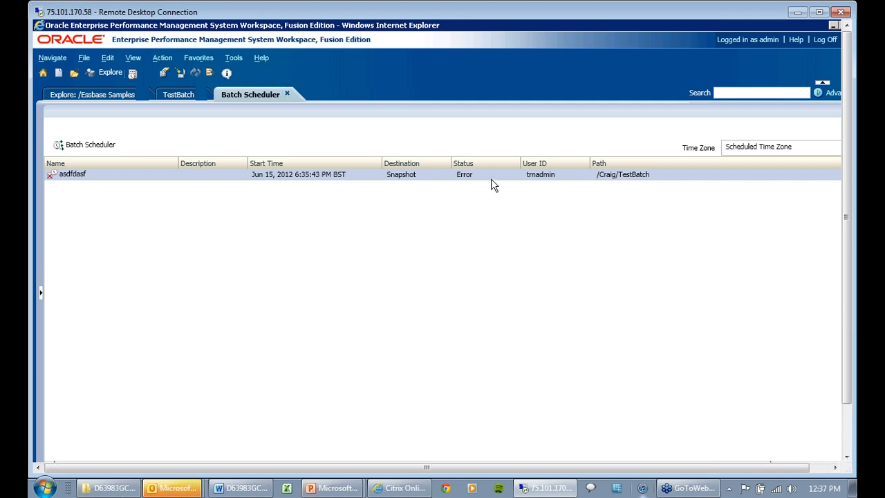
{"action": "right_click", "coordinate": [465, 180]}
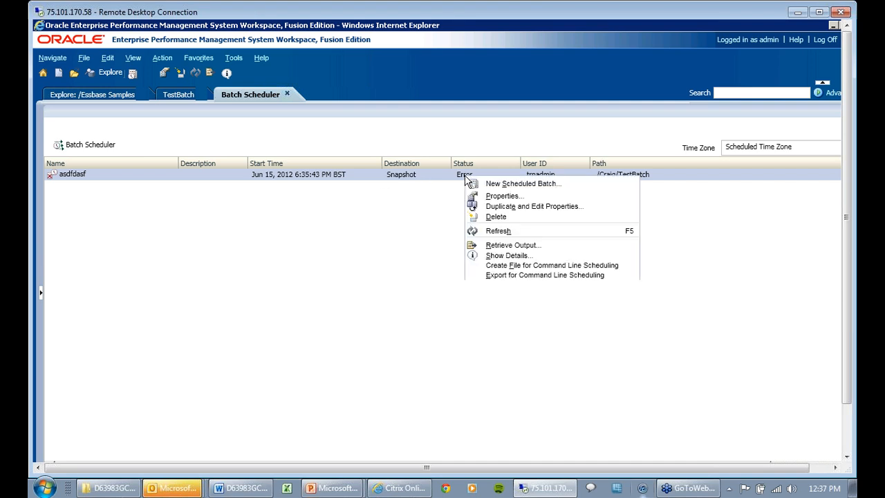
{"action": "left_click", "coordinate": [520, 255]}
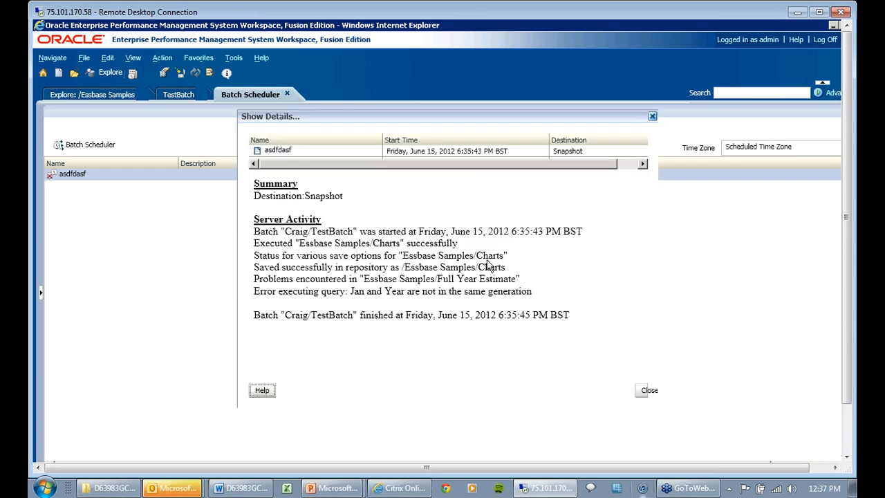
Examine the server activity entries for the Charts and Full Year Estimate reports, and close the batch details.
{"action": "left_click", "coordinate": [296, 246]}
{"action": "left_click_drag", "start_coordinate": [314, 244], "coordinate": [446, 236]}
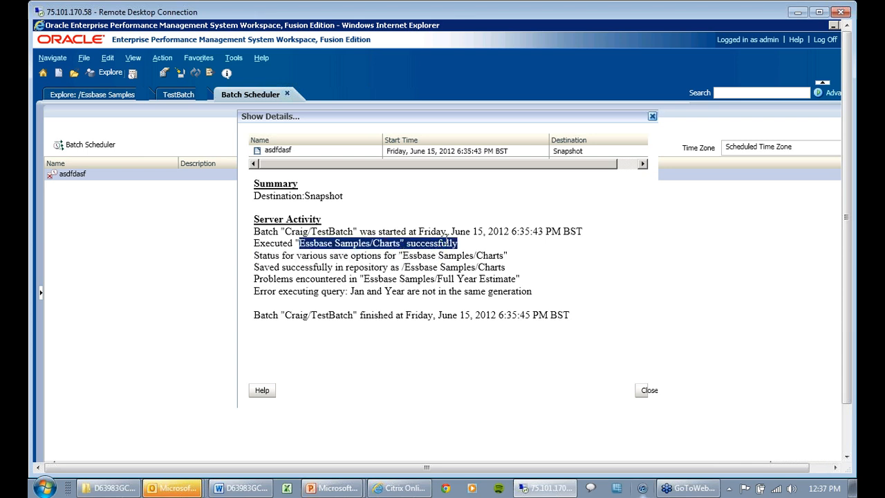
{"action": "left_click", "coordinate": [446, 281]}
{"action": "left_click_drag", "start_coordinate": [438, 280], "coordinate": [516, 280]}
{"action": "left_click_drag", "start_coordinate": [315, 291], "coordinate": [487, 292]}
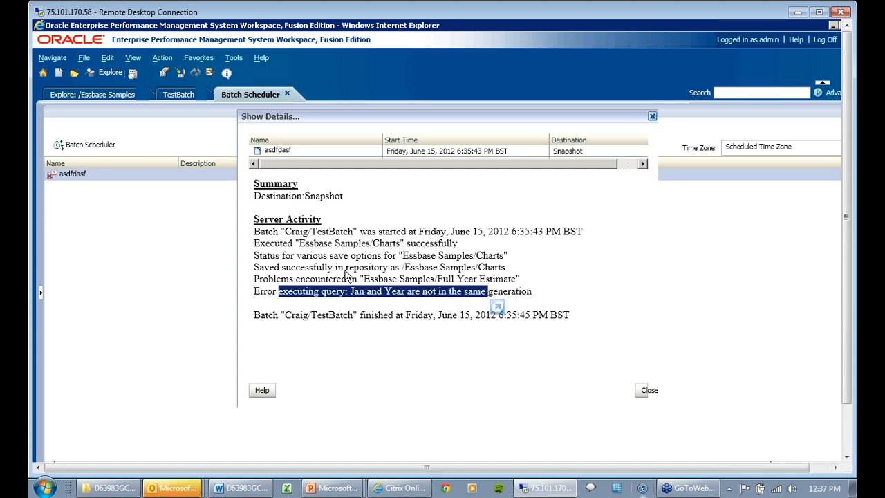
{"action": "left_click", "coordinate": [642, 391]}
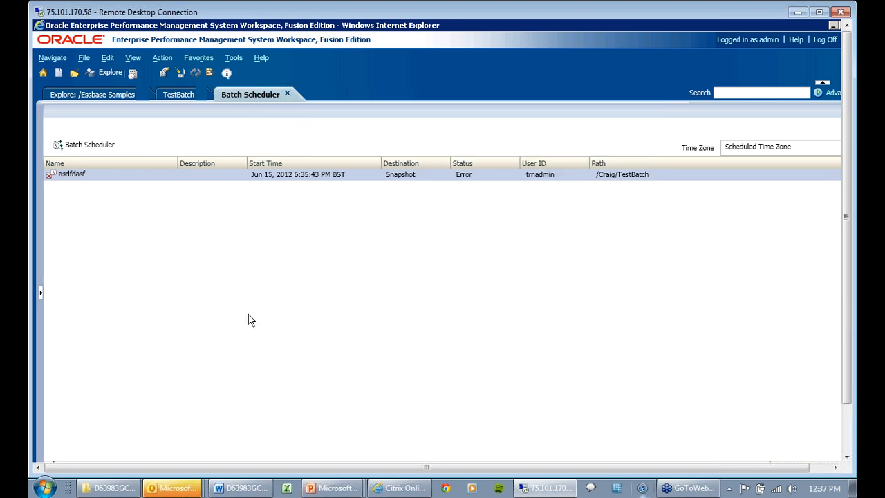
Delete the scheduled batch asdfdasf from the Batch Scheduler and confirm the deletion.
{"action": "right_click", "coordinate": [136, 179]}
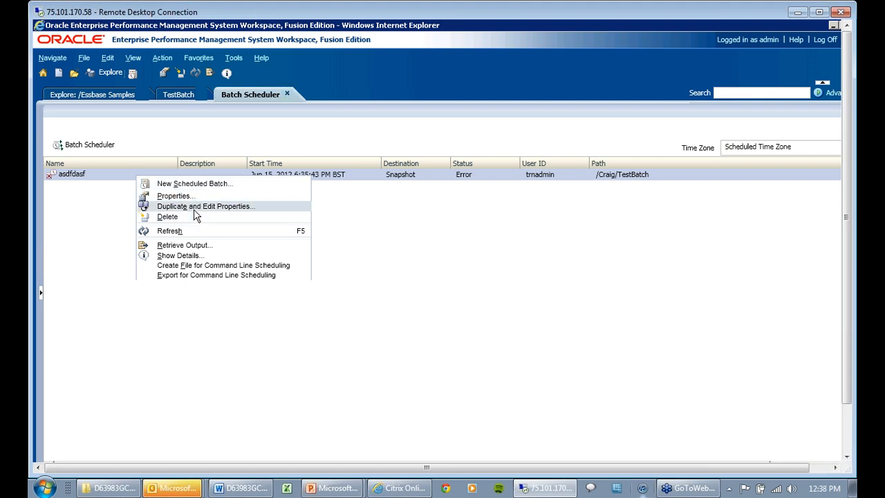
{"action": "left_click", "coordinate": [243, 215]}
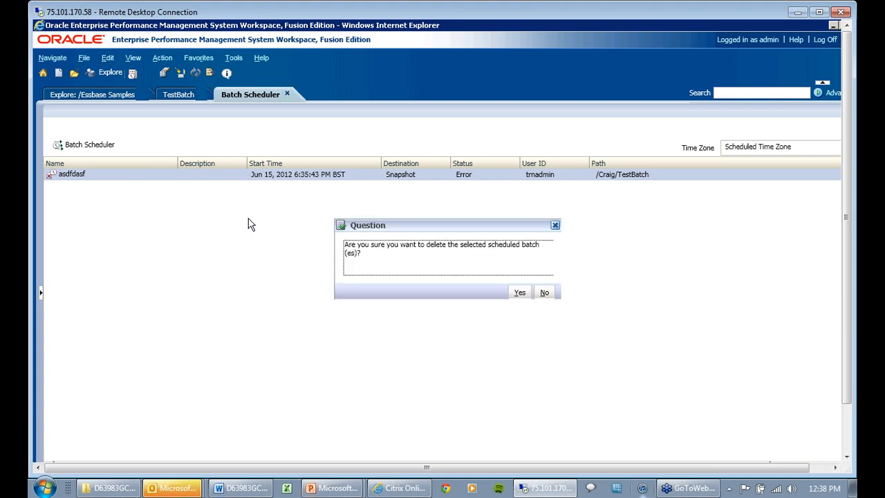
{"action": "left_click", "coordinate": [521, 293]}
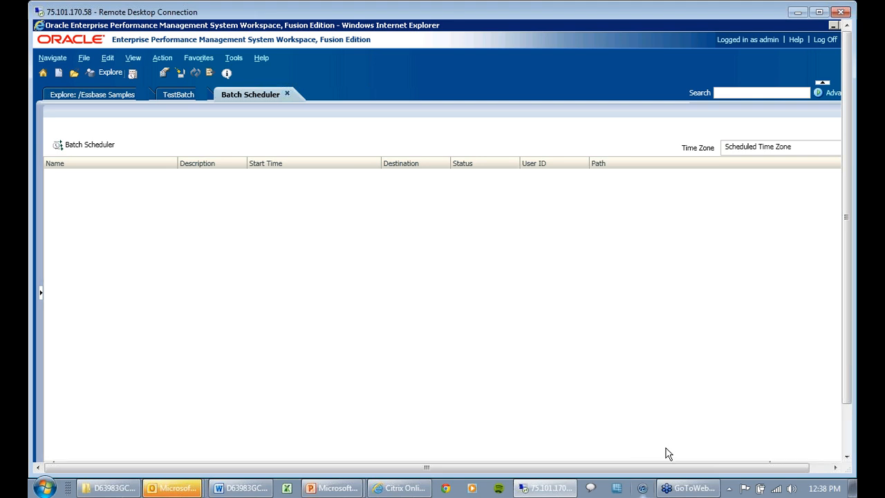
{"action": "left_click", "coordinate": [316, 451]}
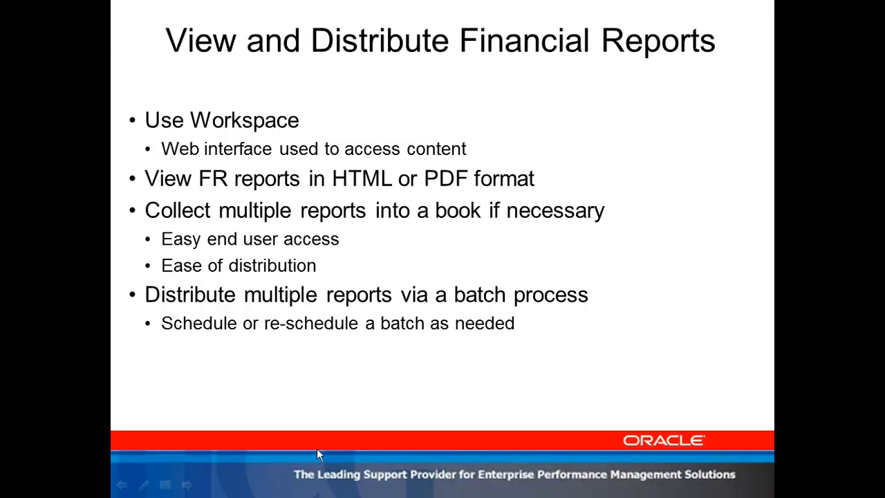
{"action": "left_click", "coordinate": [250, 294]}
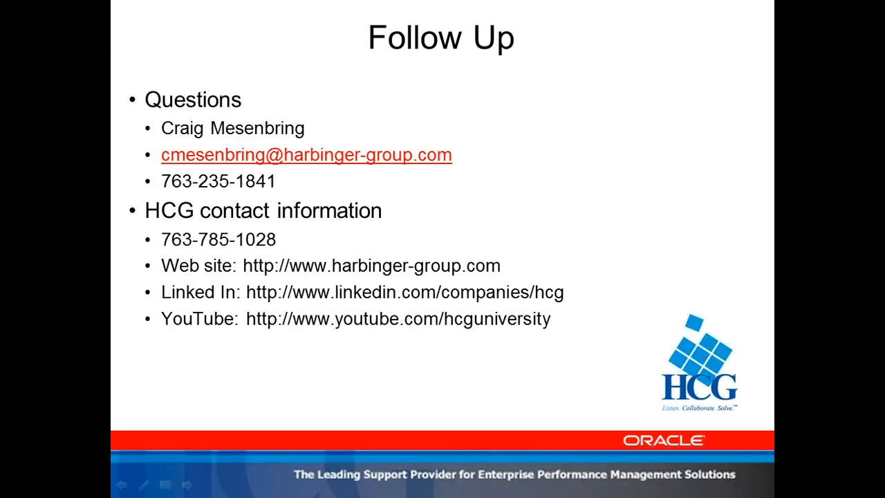